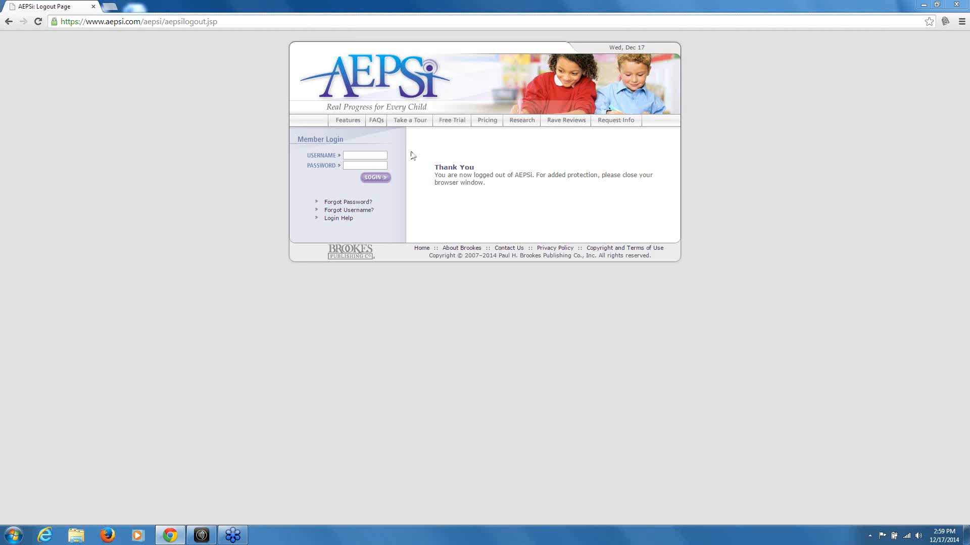
Log in to AEPSi with the account username and password, declining Chrome's offer to save the password
{"action": "left_click", "coordinate": [374, 154]}
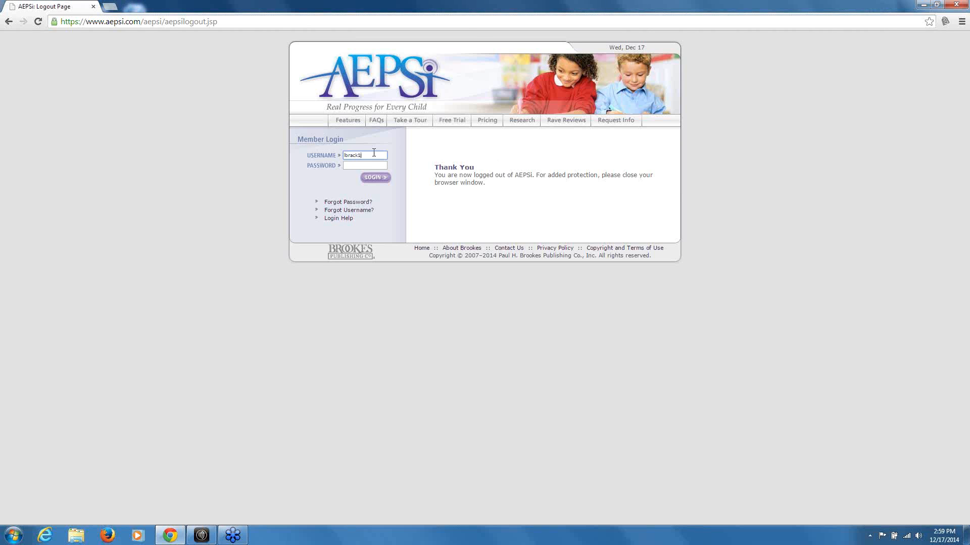
{"action": "key", "text": "Tab"}
{"action": "type", "text": "••••••"}
{"action": "key", "text": "Return"}
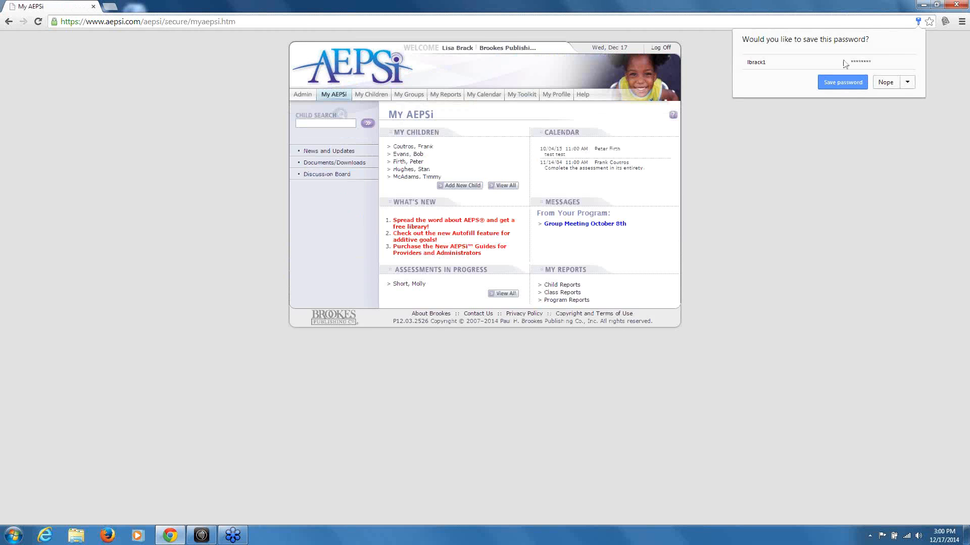
{"action": "left_click", "coordinate": [876, 84]}
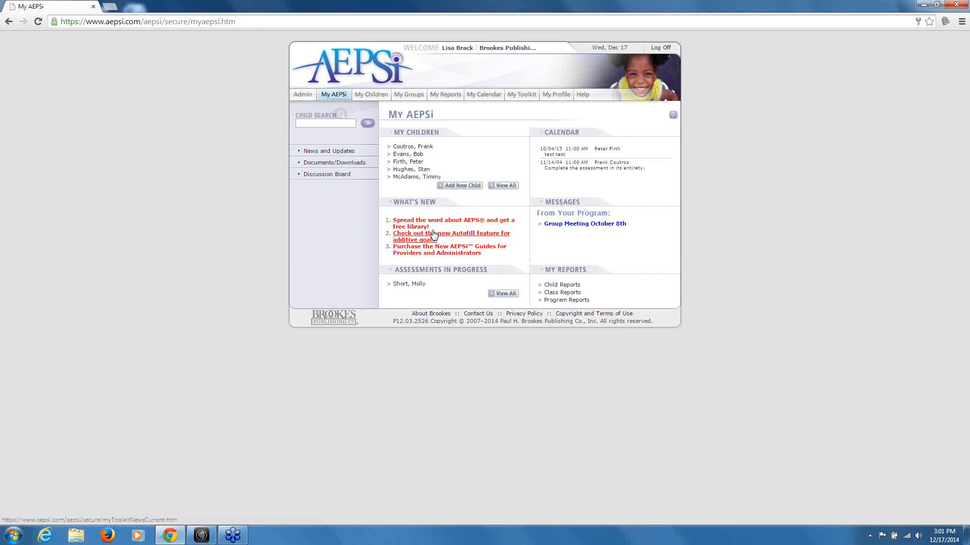
Open the Admin area to view the program profile with 100 licenses and 50 active children
{"action": "left_click", "coordinate": [301, 95]}
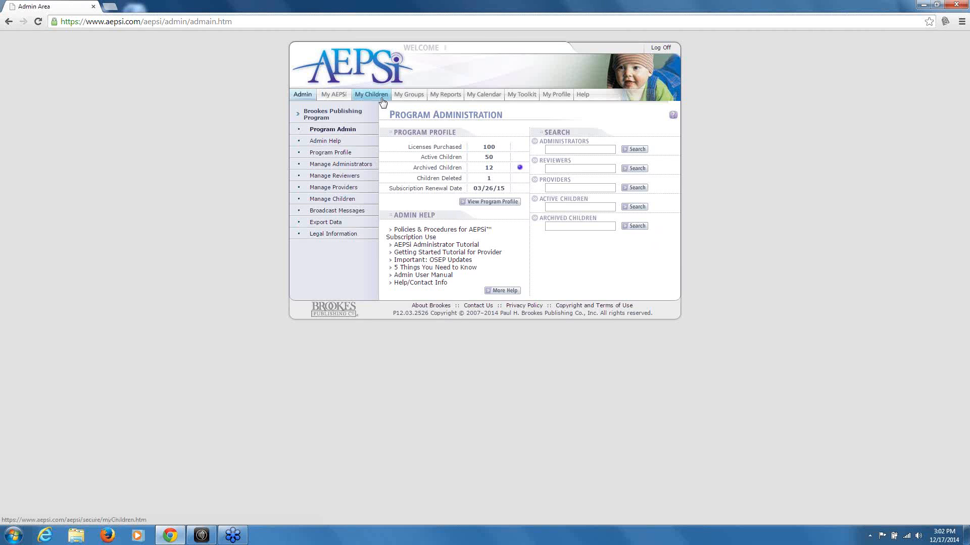
Open Program Profile and append 'greenish blue;' to the end of the Classrooms list
{"action": "left_click", "coordinate": [332, 154]}
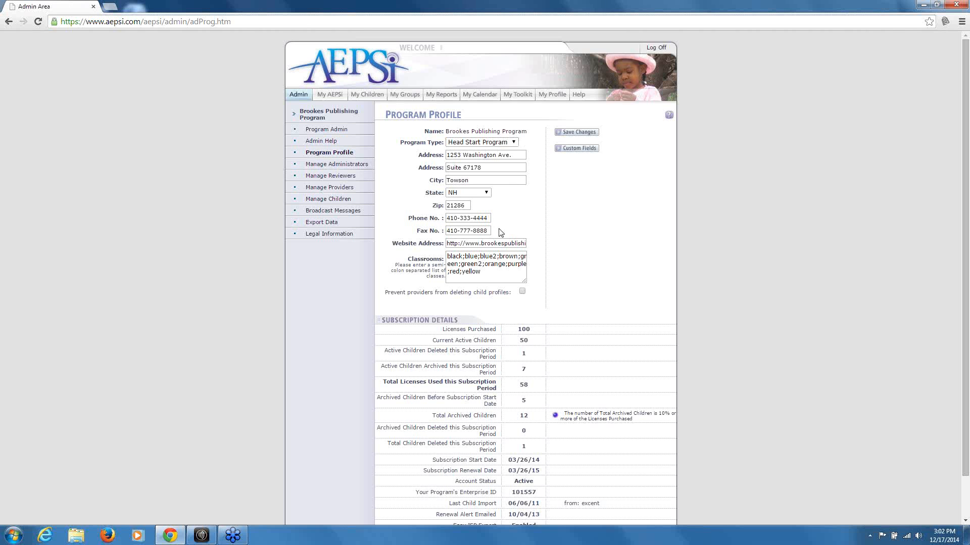
{"action": "scroll", "coordinate": [548, 225], "scroll_direction": "down", "scroll_amount": 1}
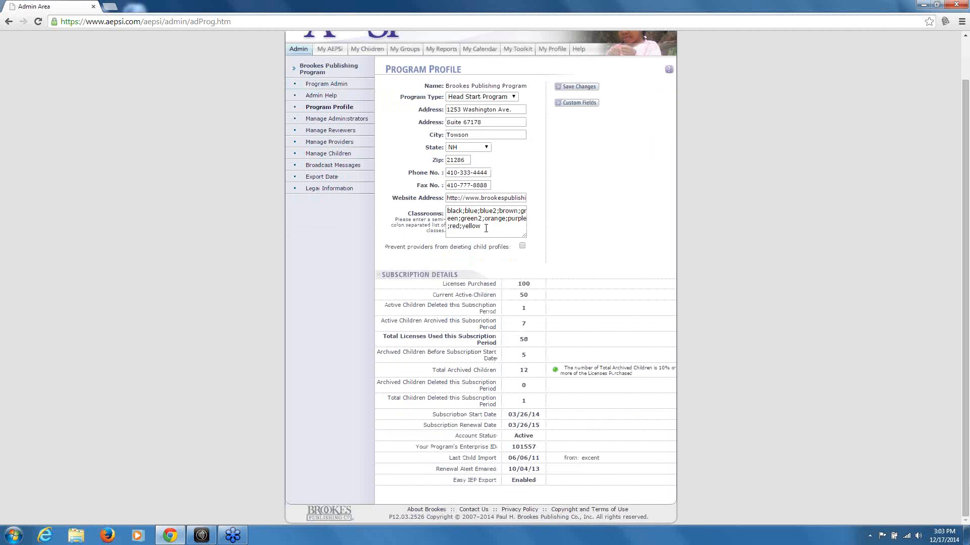
{"action": "left_click_drag", "start_coordinate": [481, 232], "coordinate": [448, 211]}
{"action": "left_click", "coordinate": [488, 225]}
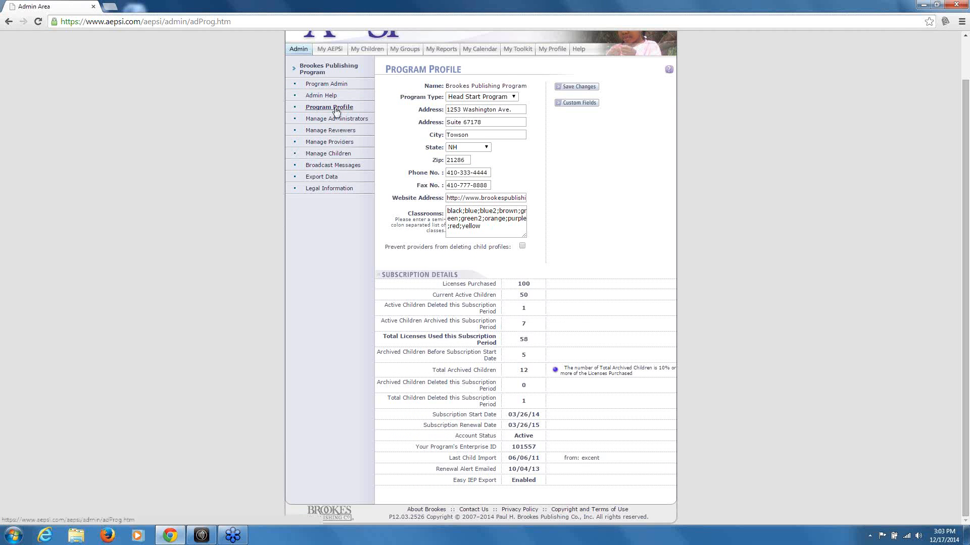
{"action": "left_click", "coordinate": [489, 228]}
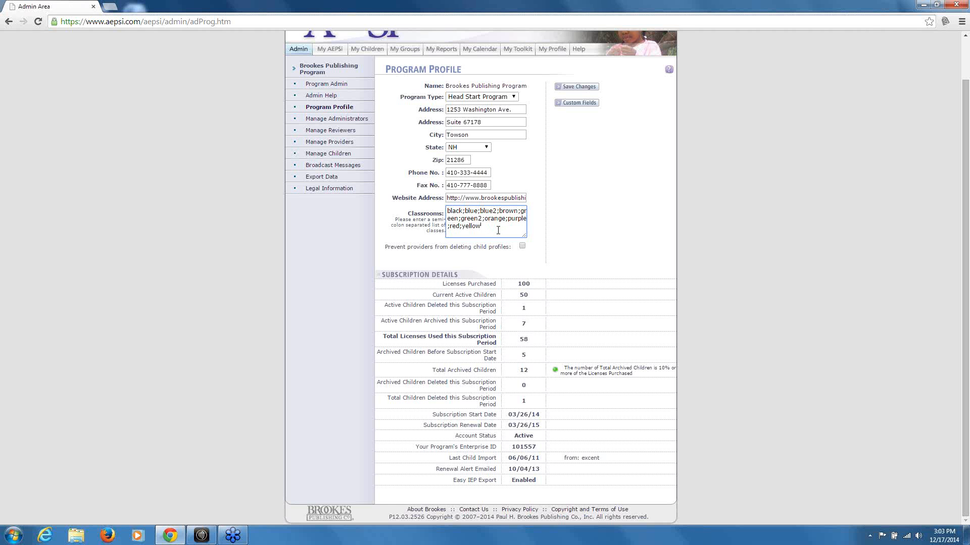
{"action": "type", "text": "greenish blue;"}
Abandon the classroom edit and start a new custom field, editing its Sort Order
{"action": "left_click", "coordinate": [580, 105]}
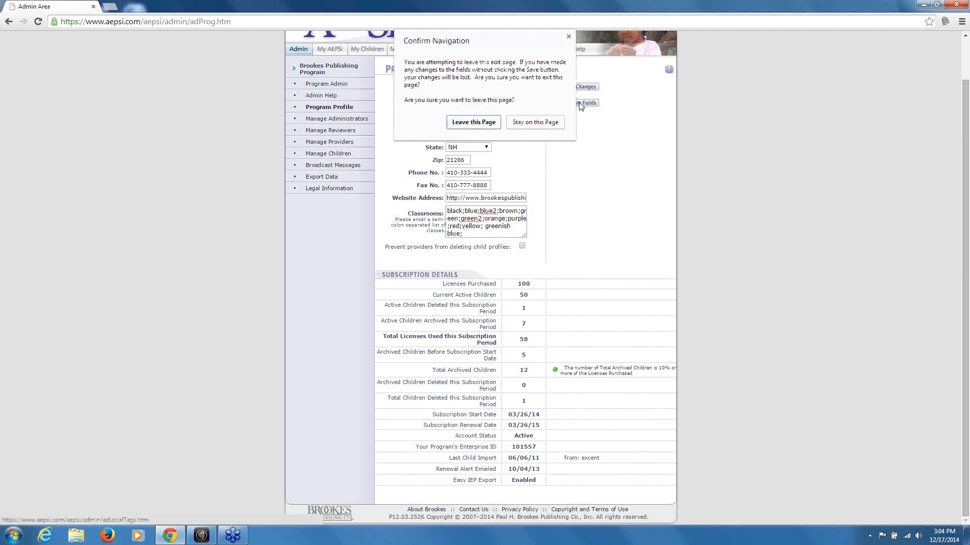
{"action": "left_click", "coordinate": [493, 127]}
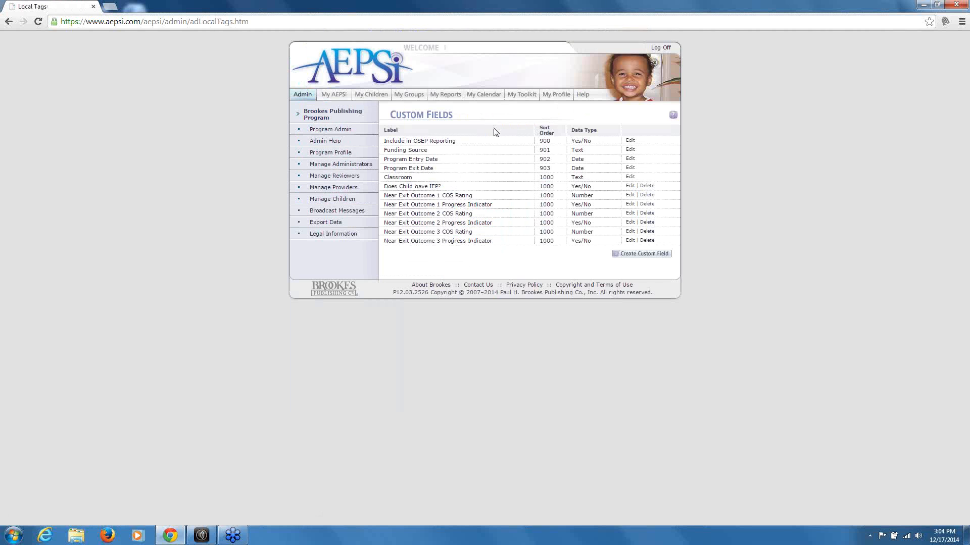
{"action": "left_click", "coordinate": [625, 254]}
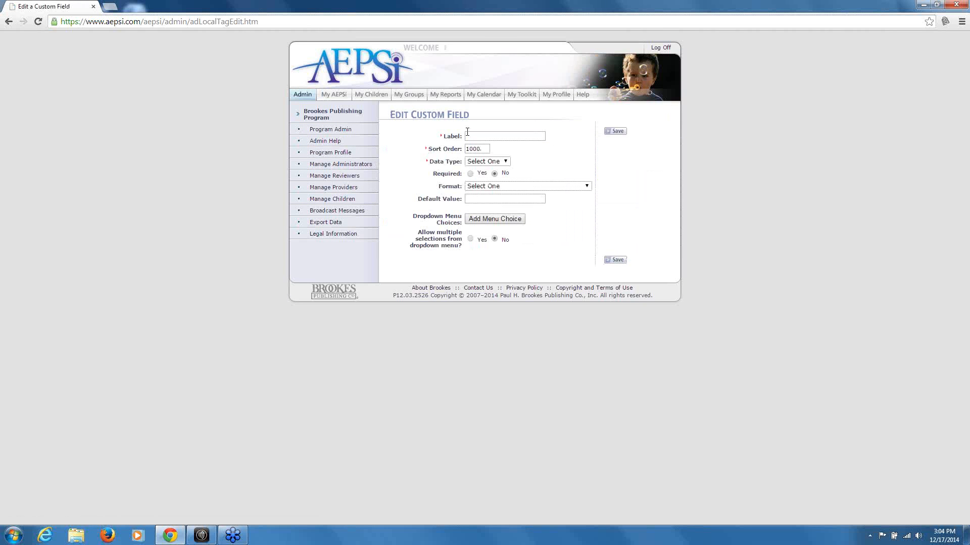
{"action": "left_click", "coordinate": [480, 136]}
{"action": "left_click", "coordinate": [486, 149]}
Inspect the Data Type and Format choices, add then remove a menu choice, and return to Program Profile
{"action": "left_click", "coordinate": [505, 162]}
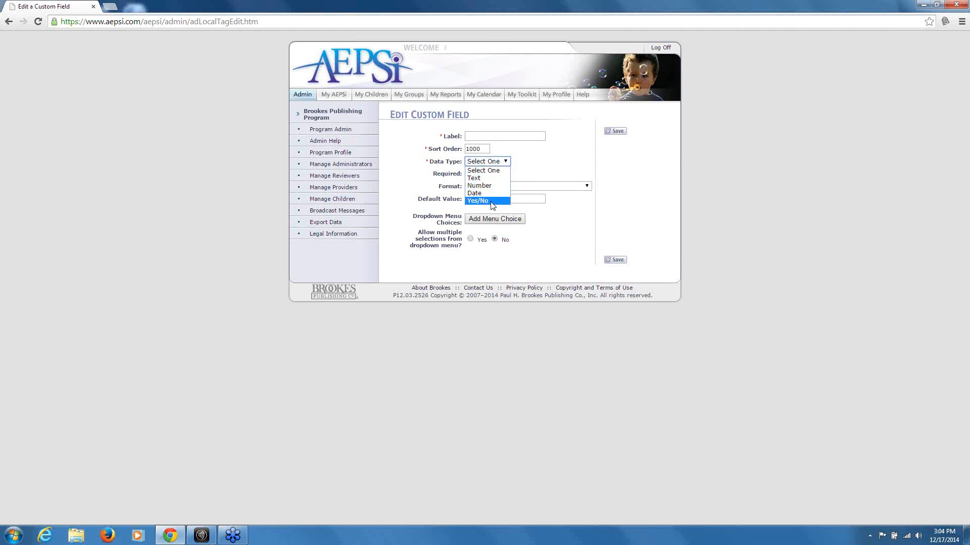
{"action": "left_click", "coordinate": [489, 171]}
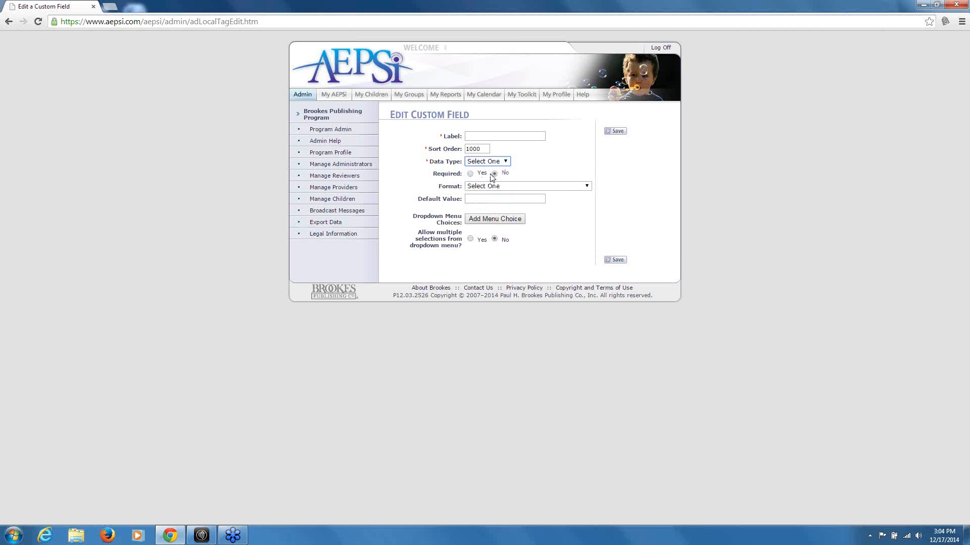
{"action": "left_click", "coordinate": [586, 186]}
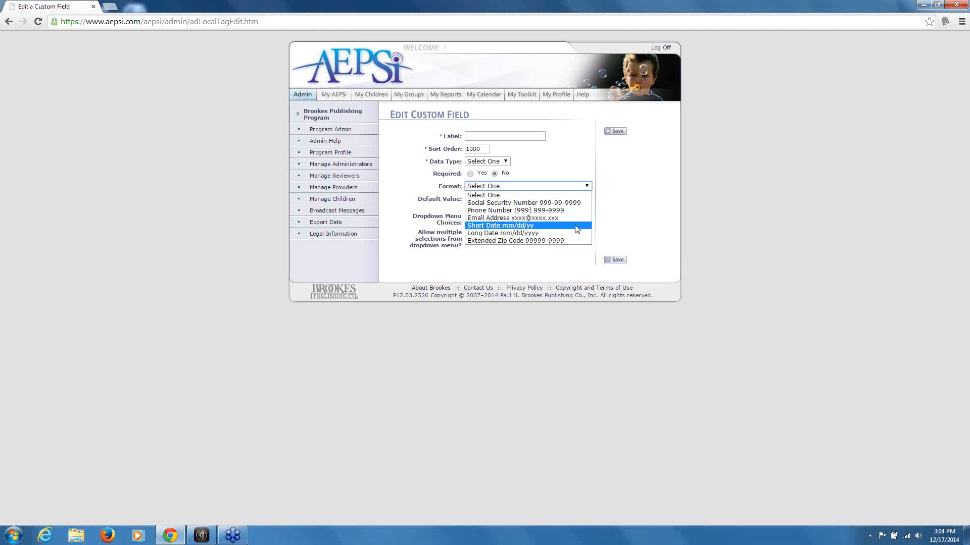
{"action": "left_click", "coordinate": [568, 170]}
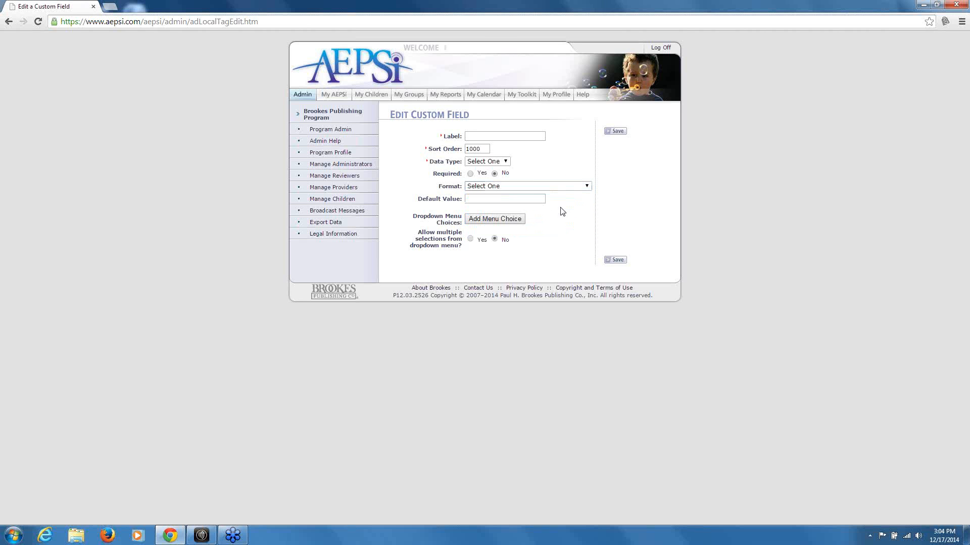
{"action": "left_click", "coordinate": [520, 221]}
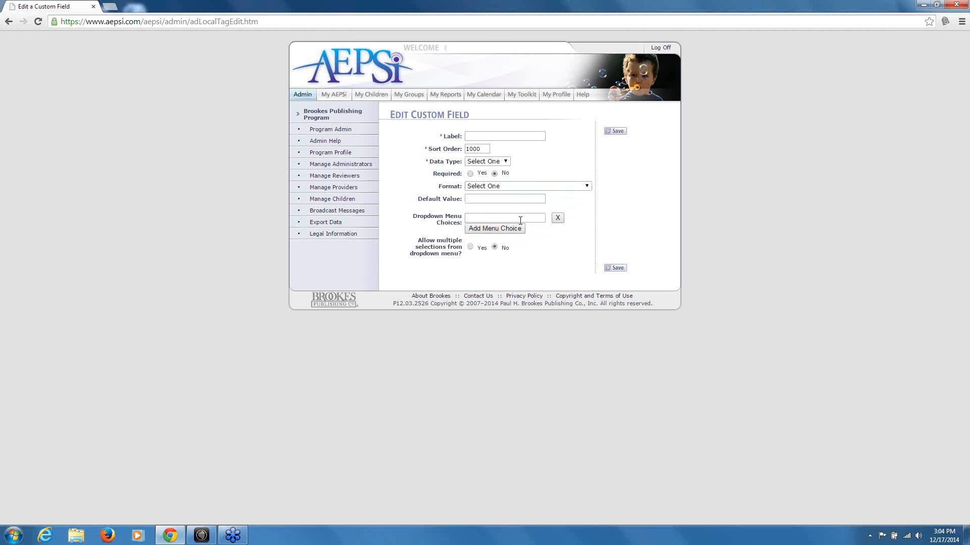
{"action": "left_click", "coordinate": [558, 217]}
{"action": "left_click", "coordinate": [514, 90]}
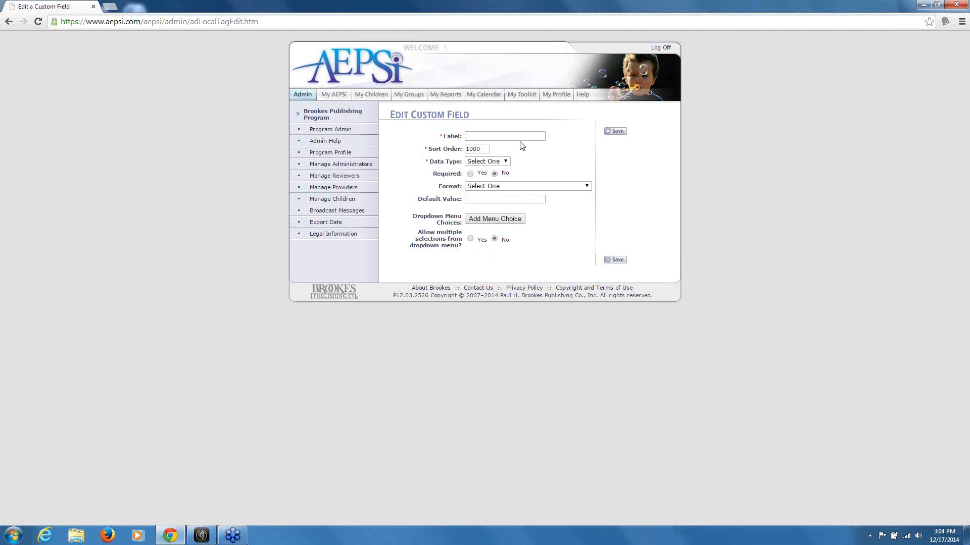
{"action": "left_click", "coordinate": [330, 152]}
Leave the unsaved custom field form and open Manage Administrators
{"action": "left_click", "coordinate": [473, 121]}
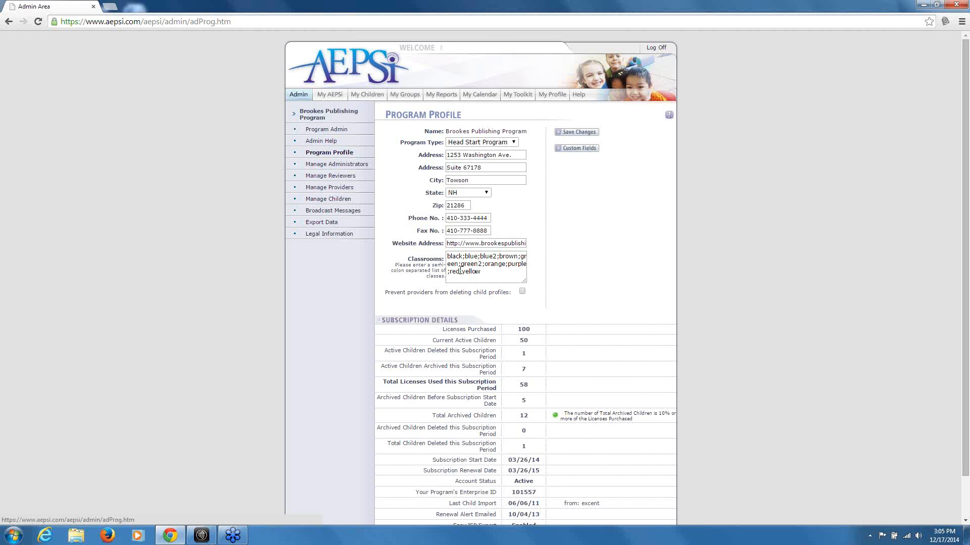
{"action": "left_click", "coordinate": [336, 165]}
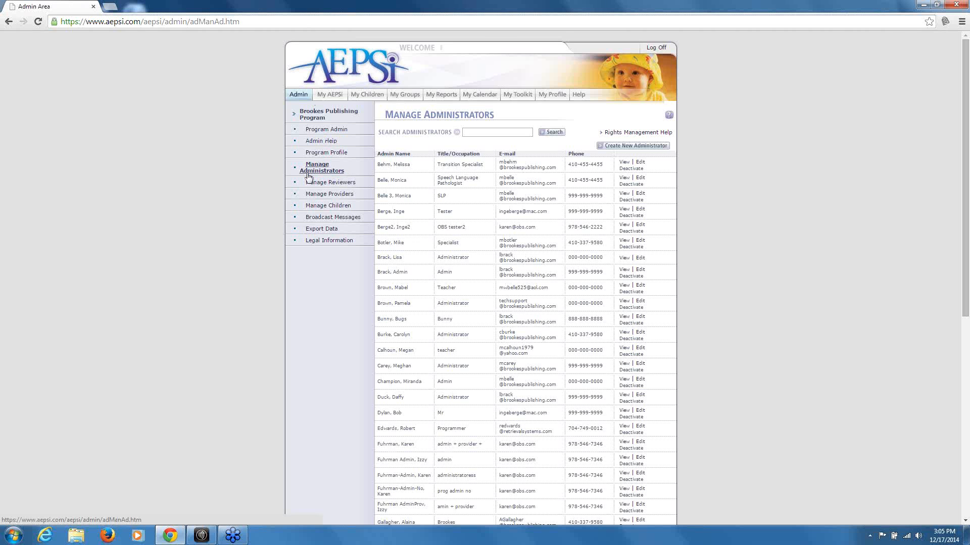
Start a new administrator, step through the name, title, phone, e-mail and username fields, and tick Provider
{"action": "left_click", "coordinate": [614, 146]}
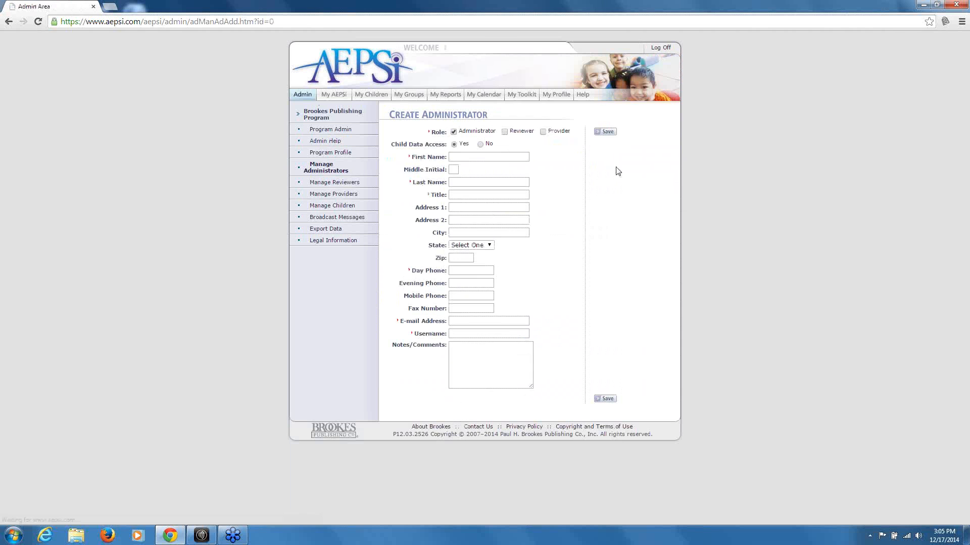
{"action": "left_click", "coordinate": [494, 156]}
{"action": "left_click", "coordinate": [472, 183]}
{"action": "left_click", "coordinate": [472, 195]}
{"action": "left_click", "coordinate": [474, 270]}
{"action": "left_click", "coordinate": [471, 319]}
{"action": "left_click", "coordinate": [473, 334]}
{"action": "left_click", "coordinate": [543, 132]}
{"action": "left_click", "coordinate": [342, 196]}
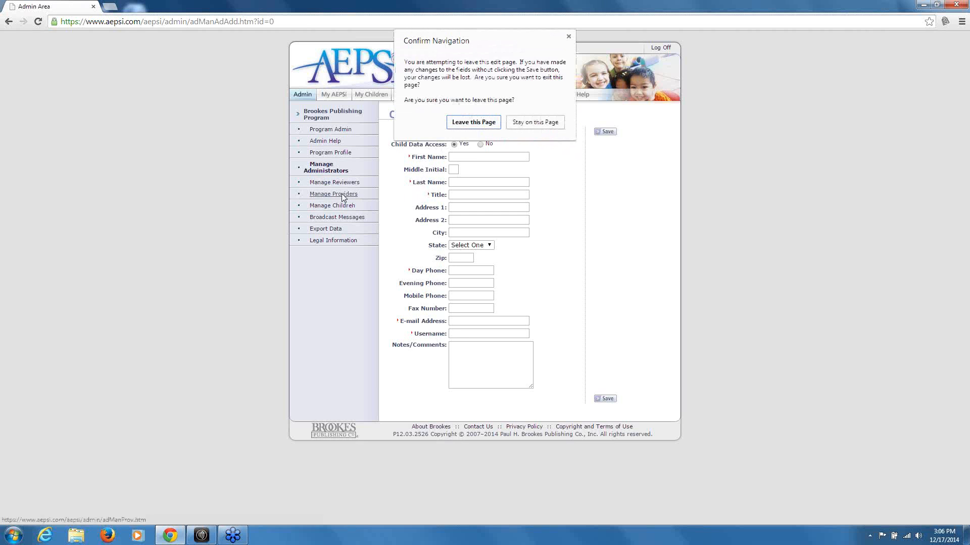
Discard the new administrator form, then save a sales rep provider with Administrator toggled on and back off
{"action": "left_click", "coordinate": [471, 123]}
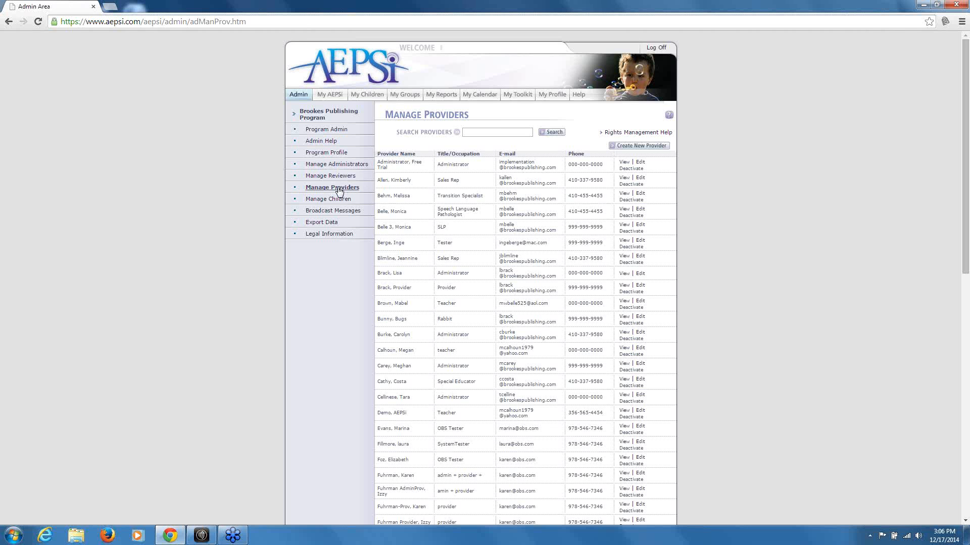
{"action": "left_click", "coordinate": [641, 178]}
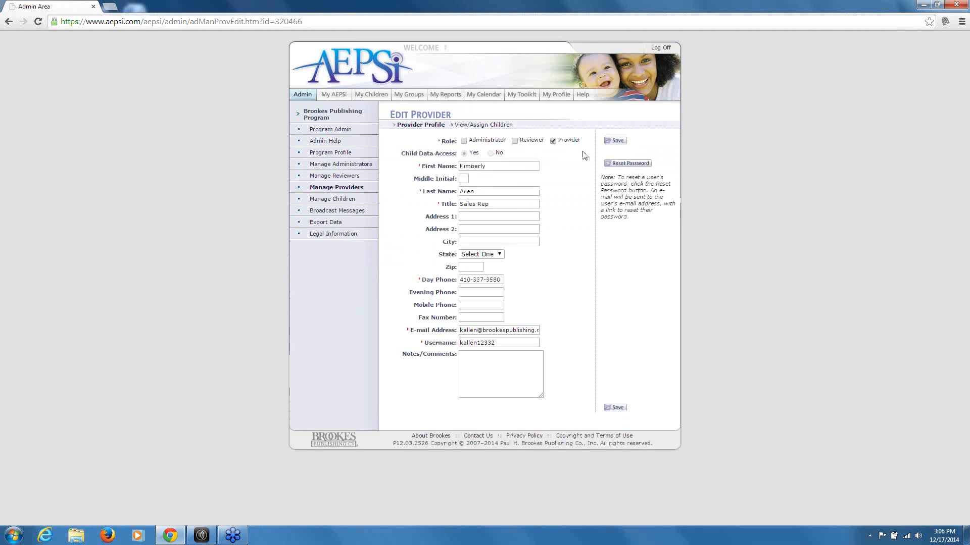
{"action": "left_click", "coordinate": [464, 141]}
{"action": "left_click", "coordinate": [464, 141]}
{"action": "left_click", "coordinate": [615, 141]}
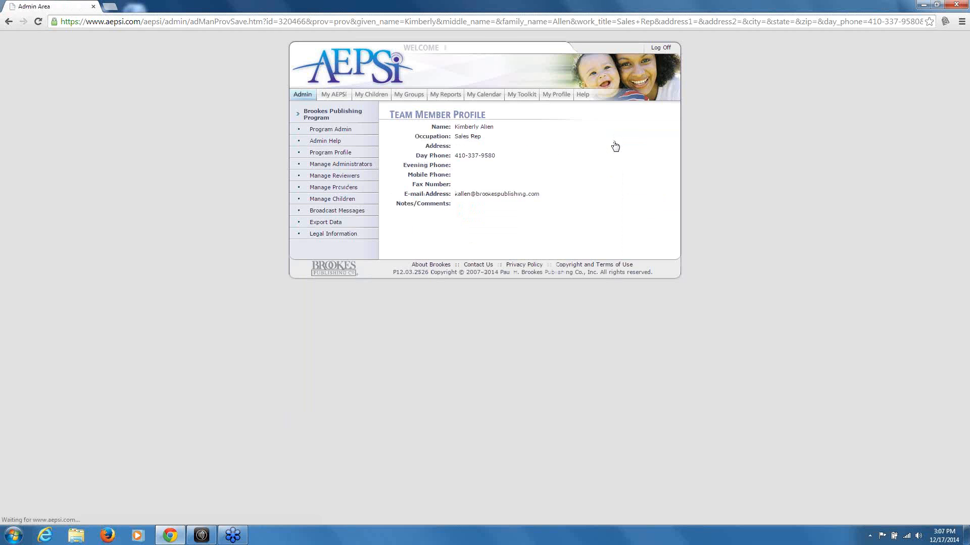
{"action": "left_click", "coordinate": [327, 199]}
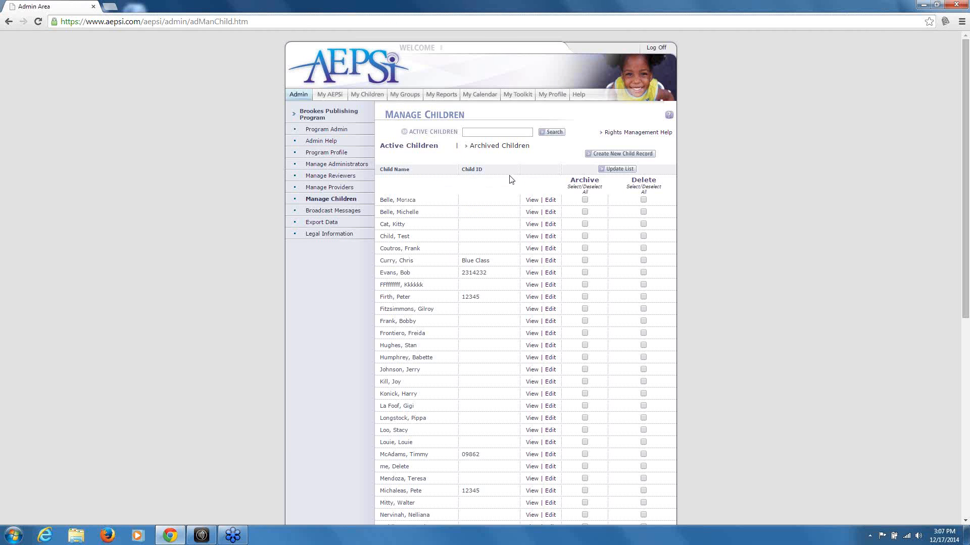
{"action": "left_click", "coordinate": [611, 154]}
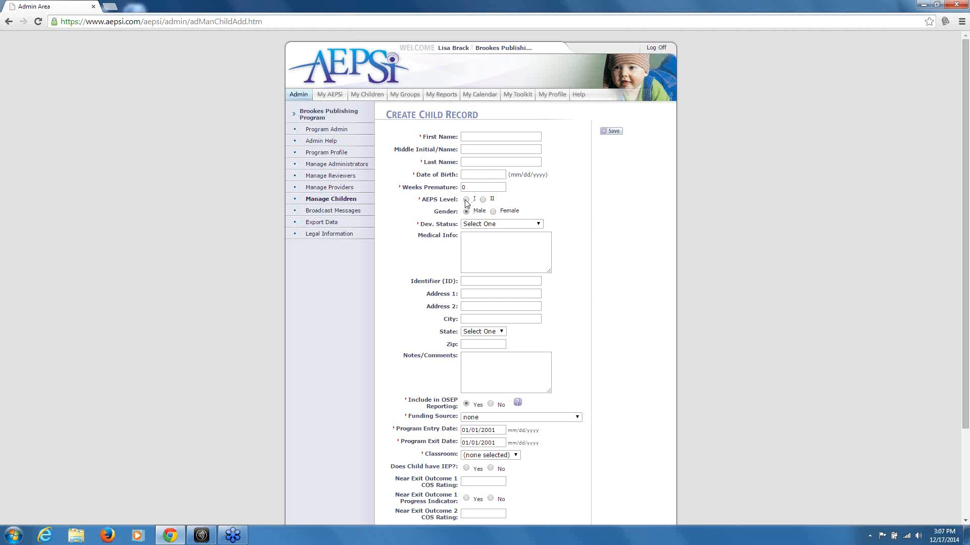
{"action": "left_click", "coordinate": [532, 224]}
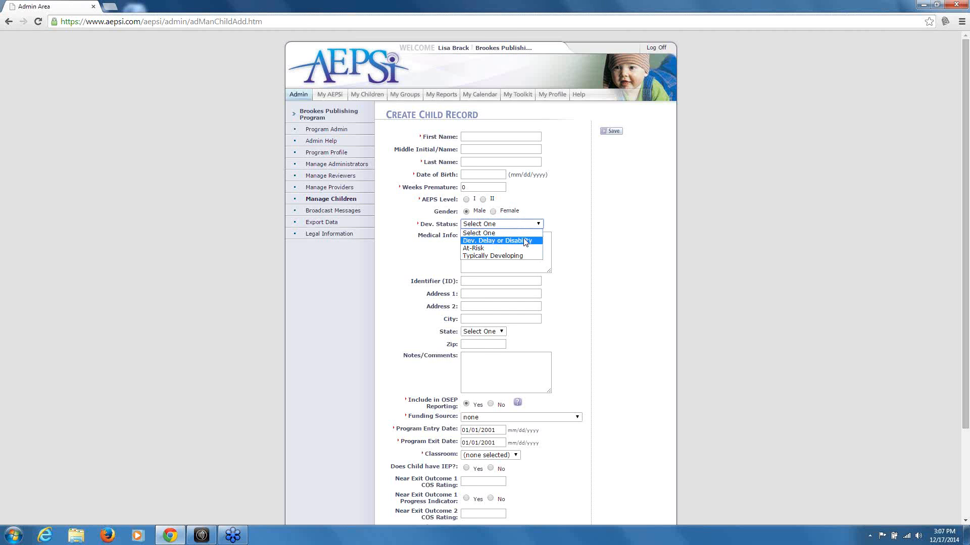
{"action": "left_click", "coordinate": [526, 223]}
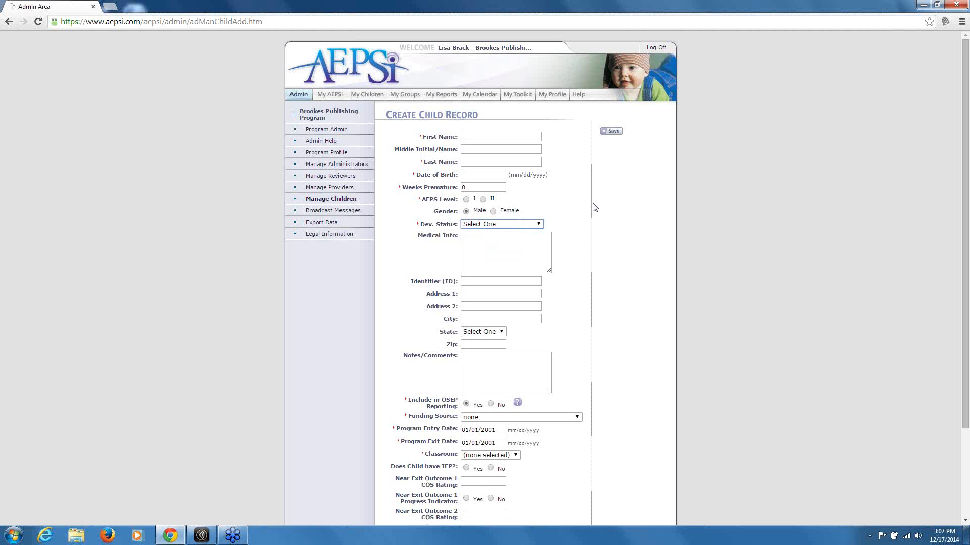
{"action": "scroll", "coordinate": [552, 273], "scroll_direction": "down", "scroll_amount": 1}
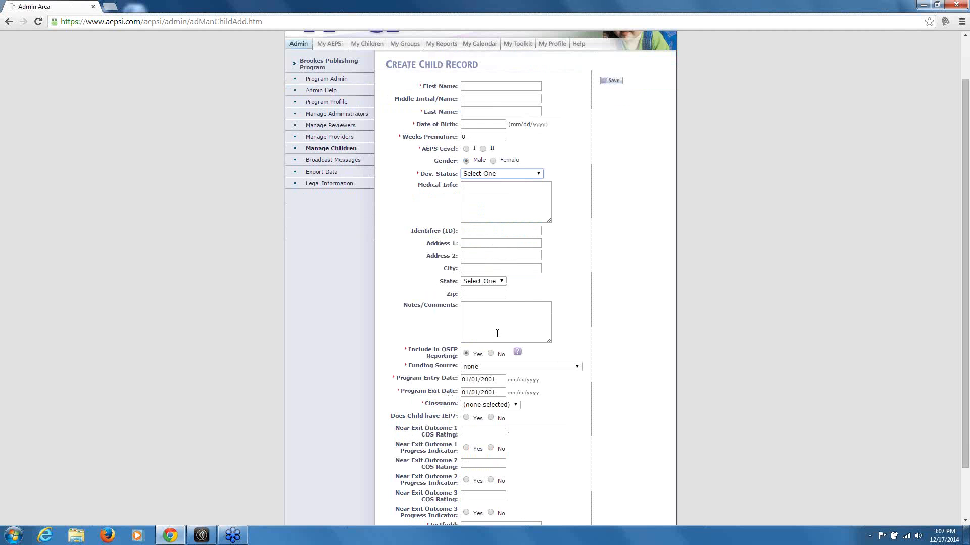
{"action": "scroll", "coordinate": [578, 307], "scroll_direction": "down", "scroll_amount": 2}
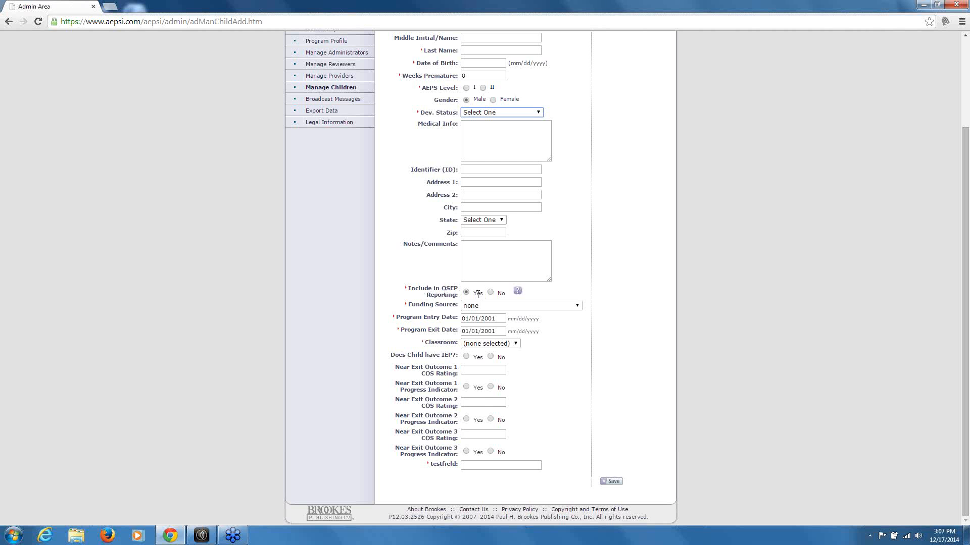
{"action": "left_click", "coordinate": [557, 306]}
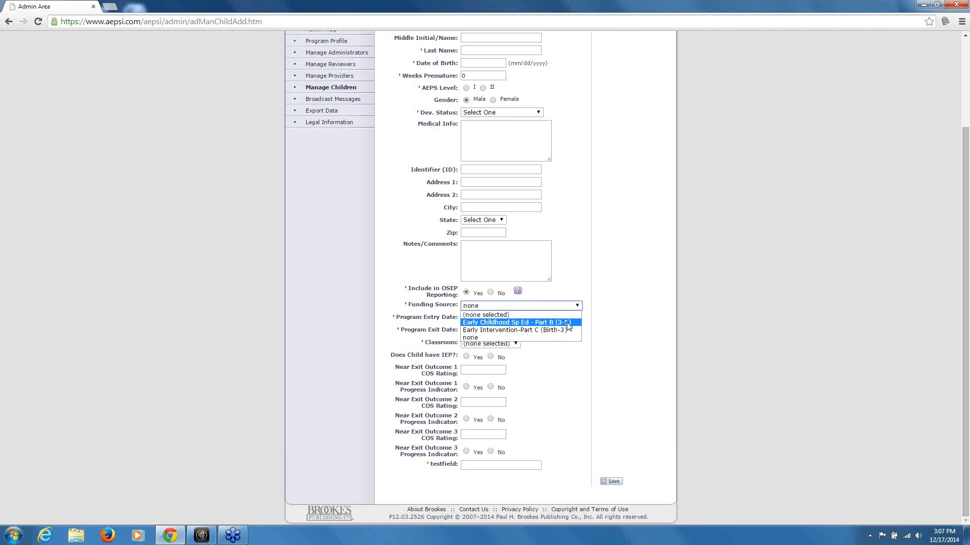
{"action": "left_click", "coordinate": [549, 307]}
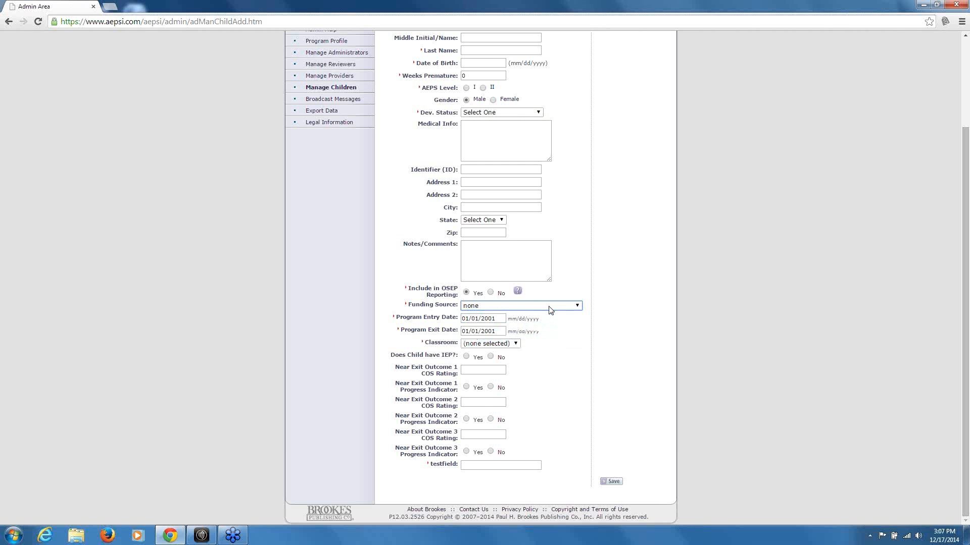
{"action": "left_click", "coordinate": [495, 319]}
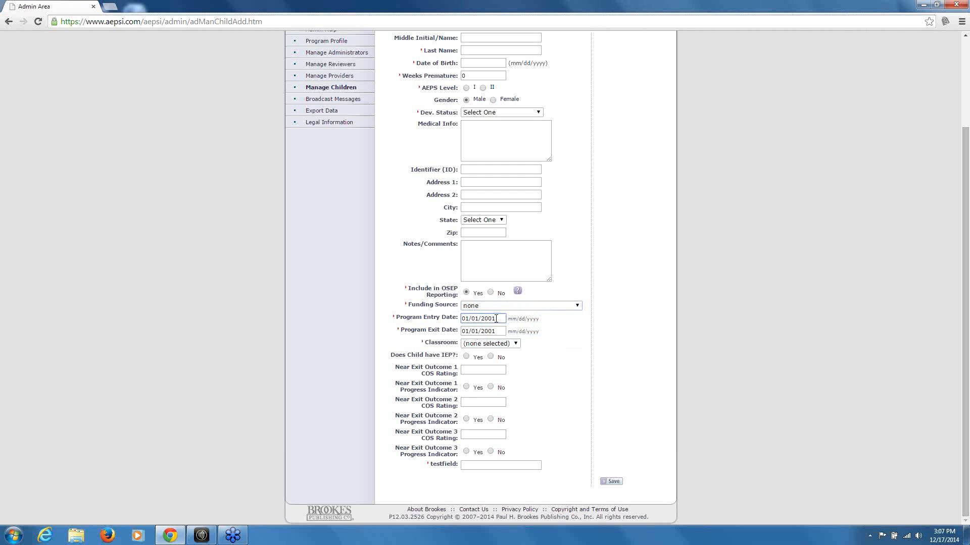
{"action": "left_click", "coordinate": [500, 331]}
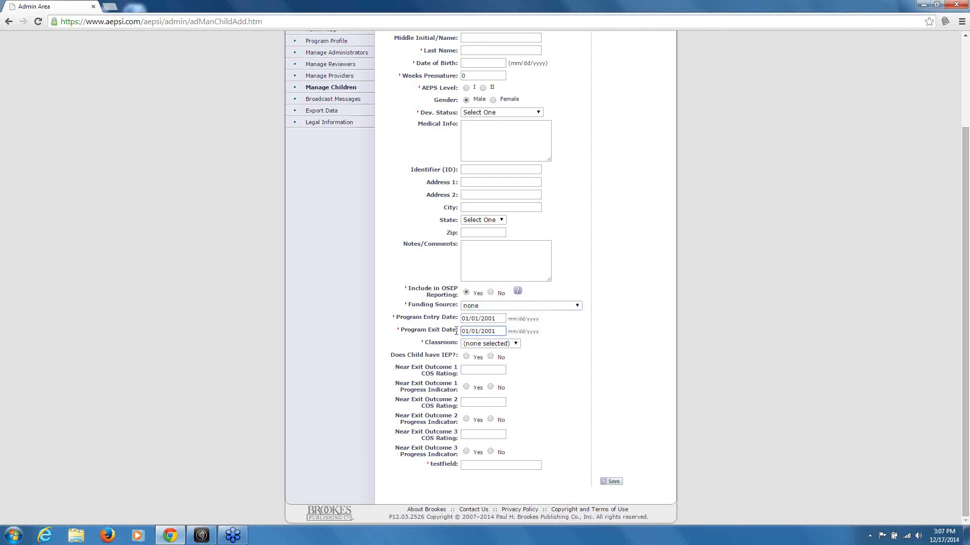
{"action": "left_click", "coordinate": [515, 345]}
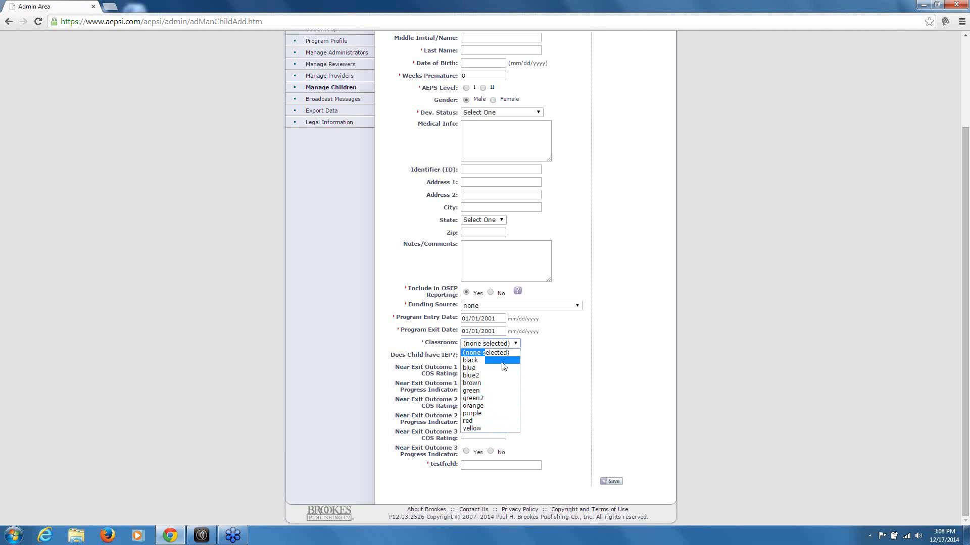
{"action": "left_click", "coordinate": [514, 345]}
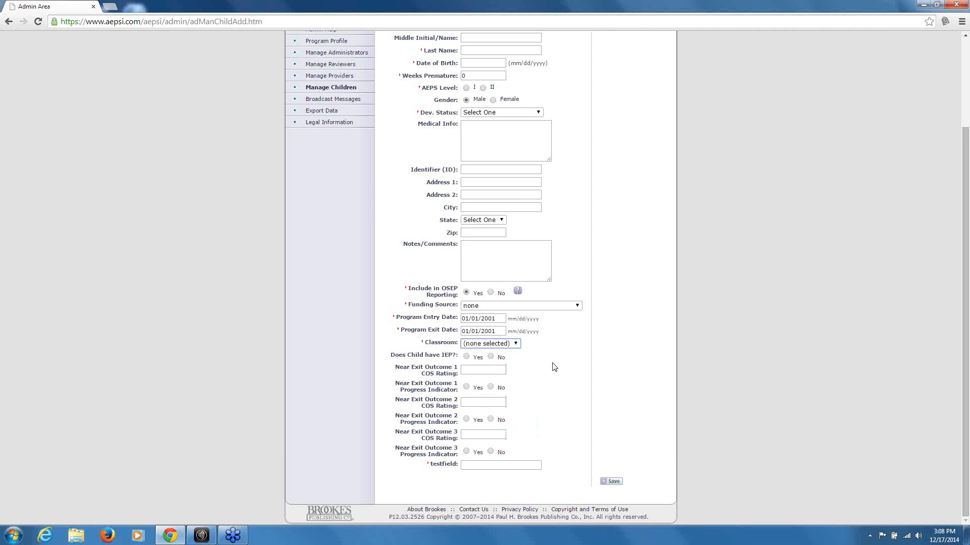
{"action": "scroll", "coordinate": [553, 364], "scroll_direction": "up", "scroll_amount": 2}
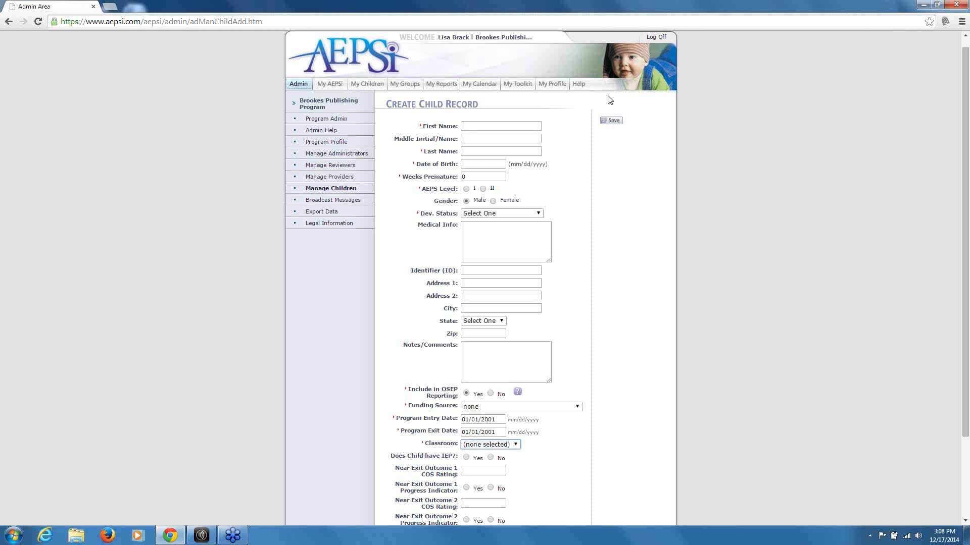
Attempt to save the new child, dismiss the required-fields warning, then reopen Manage Children and Manage Providers
{"action": "left_click", "coordinate": [611, 120]}
{"action": "left_click", "coordinate": [540, 189]}
{"action": "left_click", "coordinate": [325, 190]}
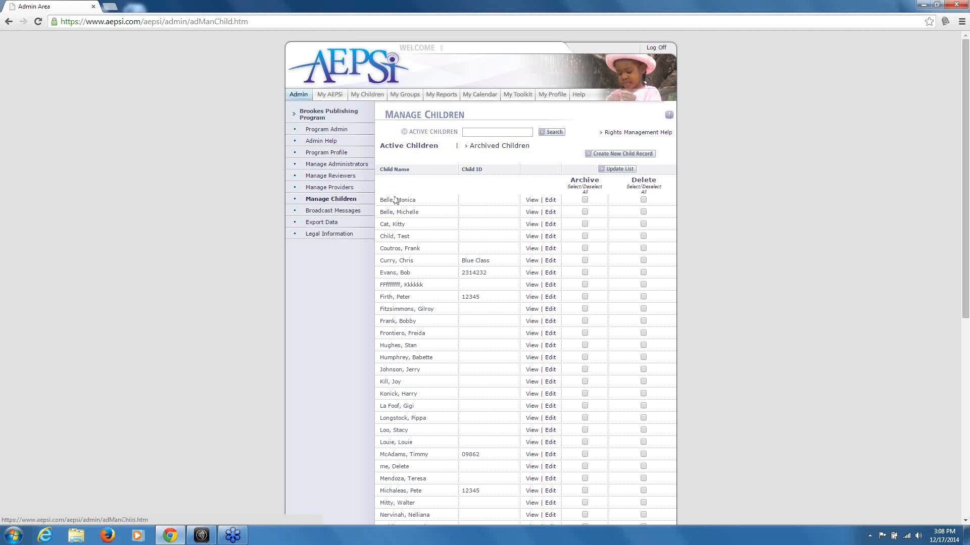
{"action": "left_click", "coordinate": [350, 200]}
{"action": "left_click", "coordinate": [334, 188]}
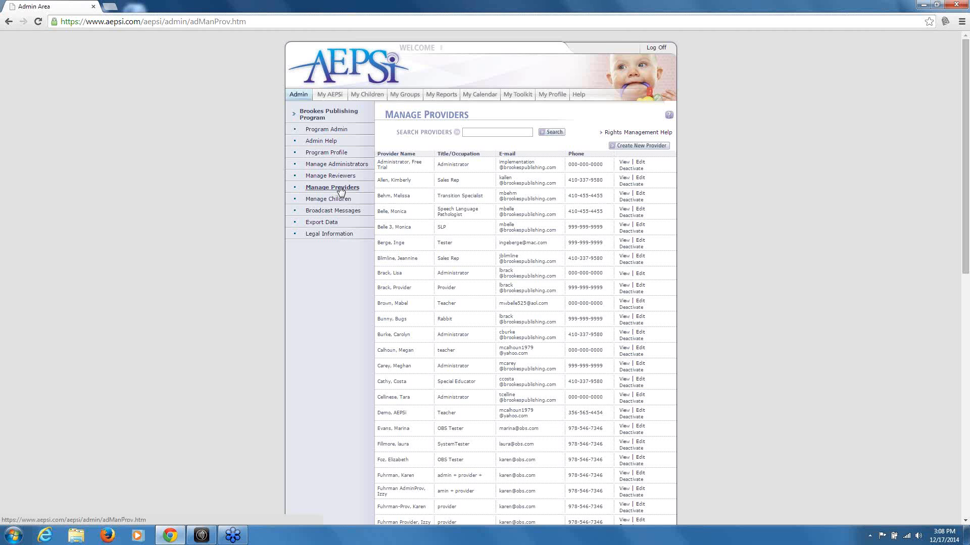
{"action": "left_click", "coordinate": [340, 189]}
View the sales rep provider's assigned children and list additional children available to assign
{"action": "left_click", "coordinate": [639, 178]}
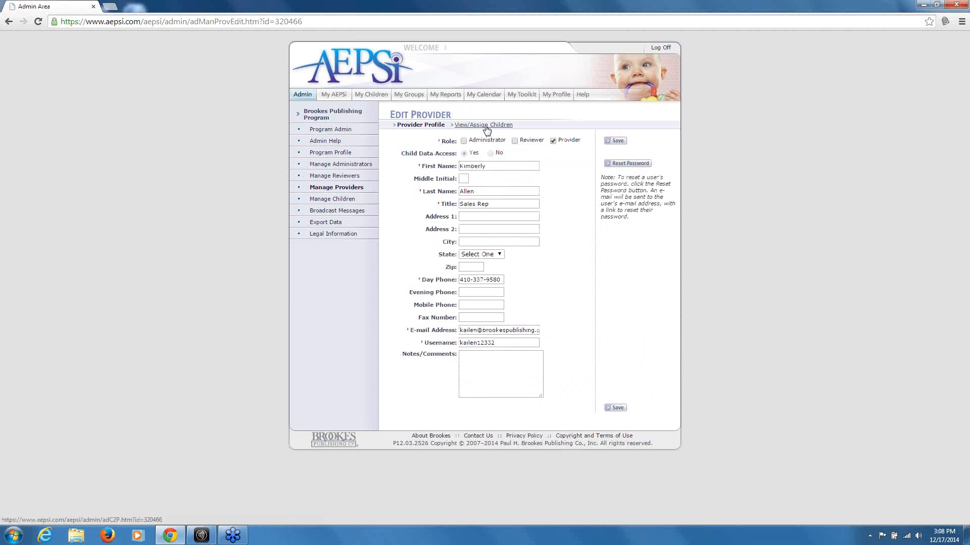
{"action": "left_click", "coordinate": [486, 128]}
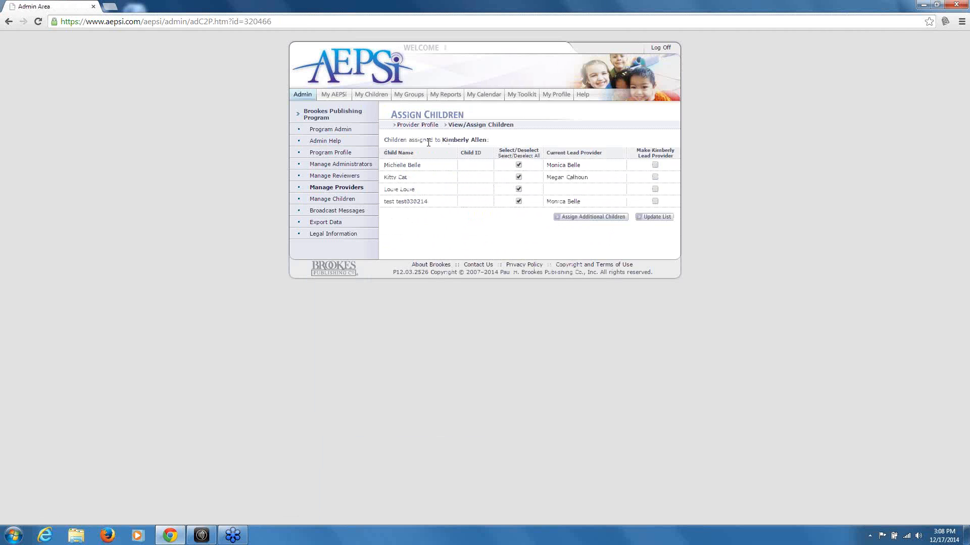
{"action": "left_click", "coordinate": [592, 219]}
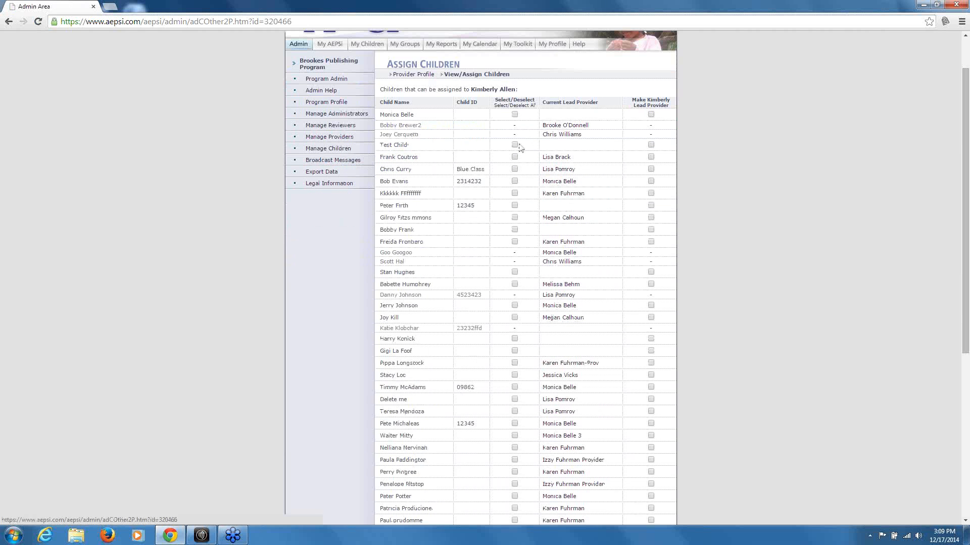
{"action": "scroll", "coordinate": [525, 298], "scroll_direction": "down", "scroll_amount": 2}
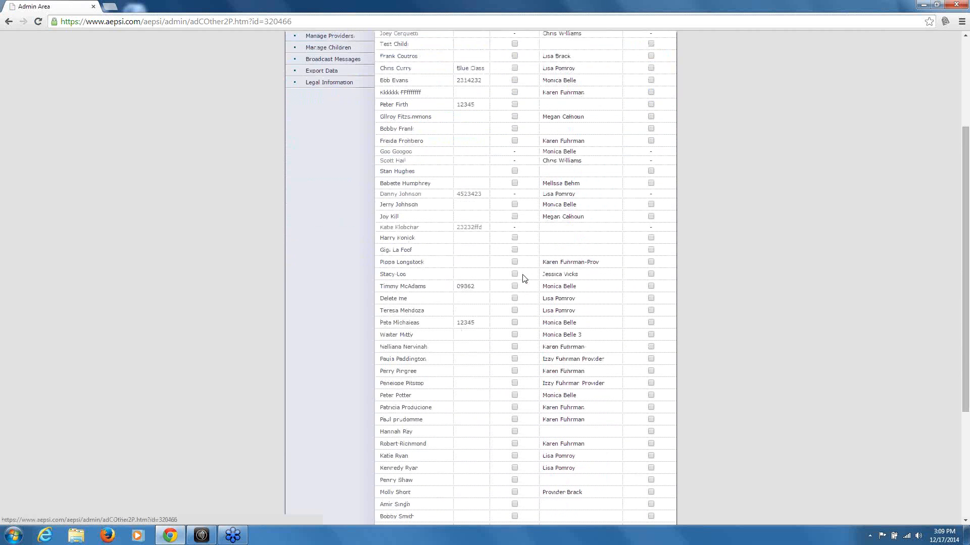
{"action": "scroll", "coordinate": [524, 283], "scroll_direction": "up", "scroll_amount": 2}
{"action": "scroll", "coordinate": [524, 278], "scroll_direction": "up", "scroll_amount": 1}
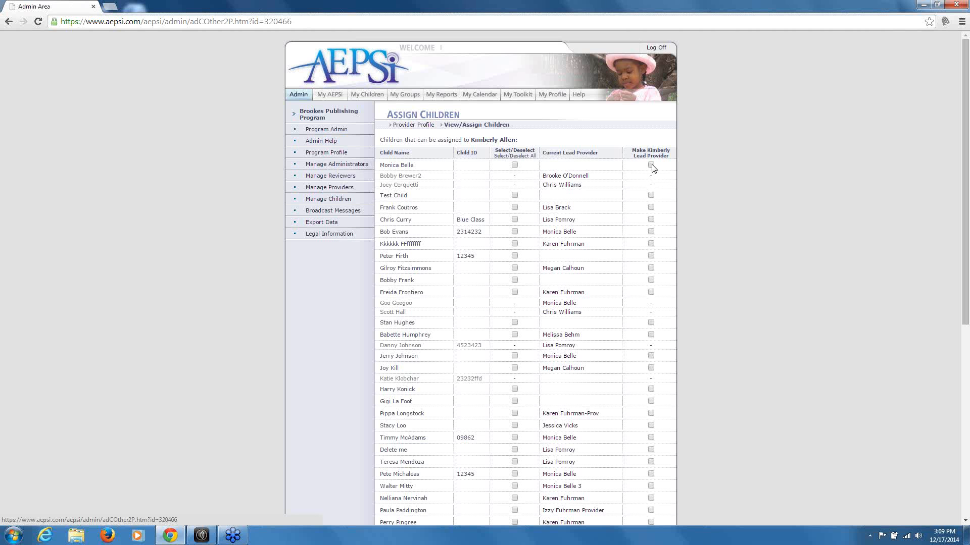
Toggle Lead Provider for Test Child on and off, then update the assignment list
{"action": "left_click", "coordinate": [651, 196]}
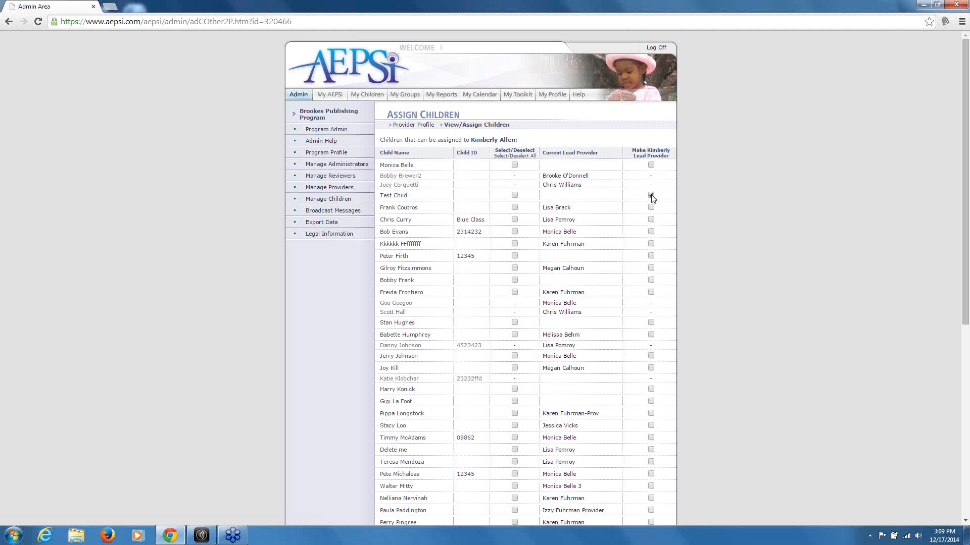
{"action": "left_click", "coordinate": [651, 195]}
{"action": "scroll", "coordinate": [615, 268], "scroll_direction": "down", "scroll_amount": 3}
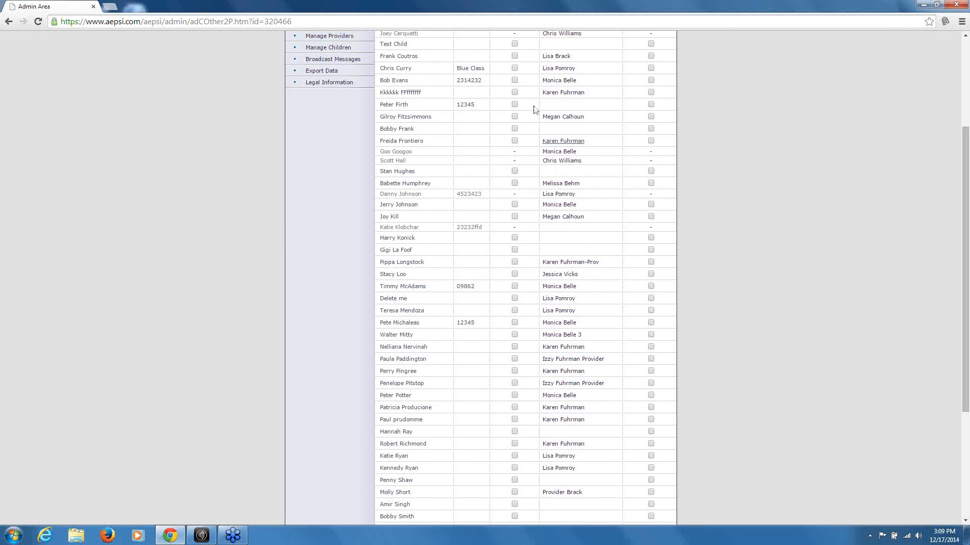
{"action": "scroll", "coordinate": [525, 242], "scroll_direction": "down", "scroll_amount": 3}
{"action": "scroll", "coordinate": [525, 243], "scroll_direction": "down", "scroll_amount": 1}
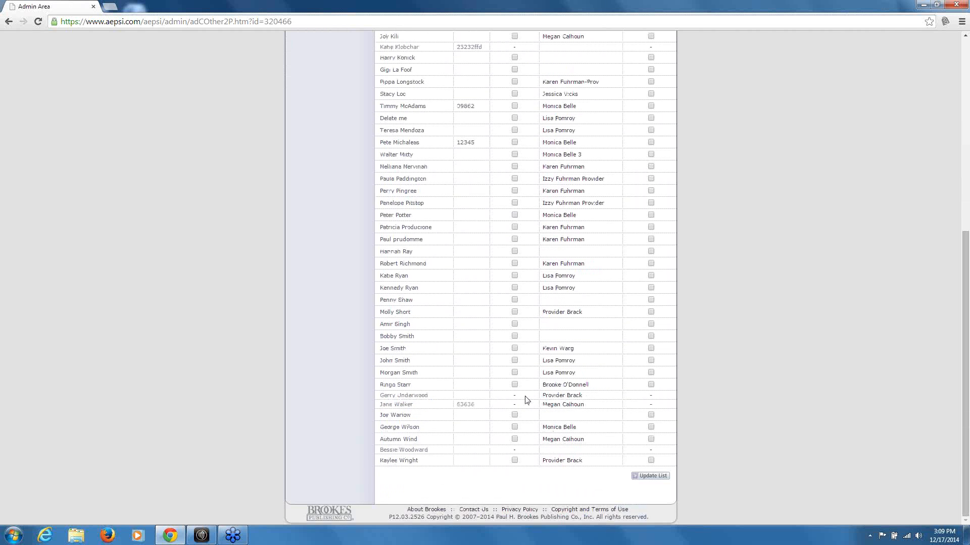
{"action": "left_click", "coordinate": [657, 474]}
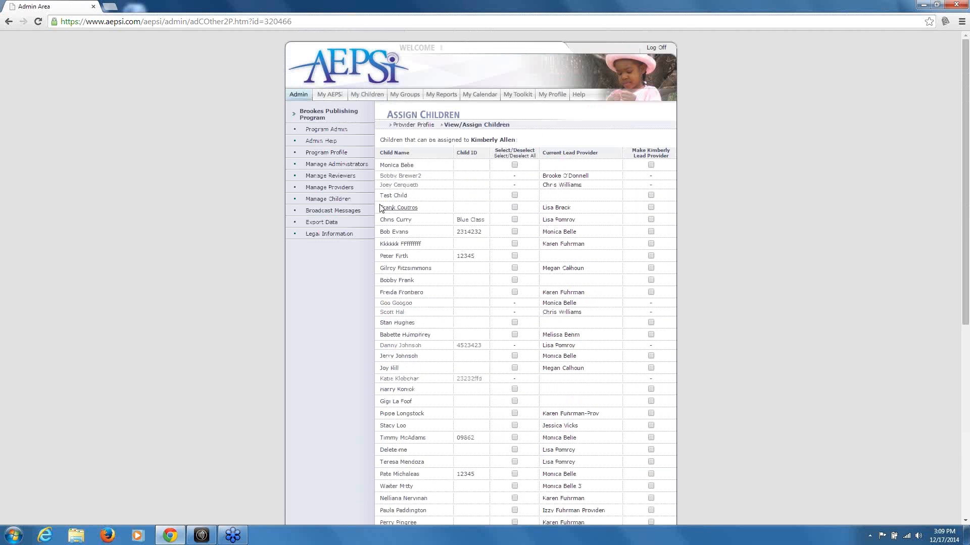
{"action": "left_click", "coordinate": [320, 176]}
Leave the assignment page and open the Broadcast Messages list of posted messages
{"action": "left_click", "coordinate": [349, 177]}
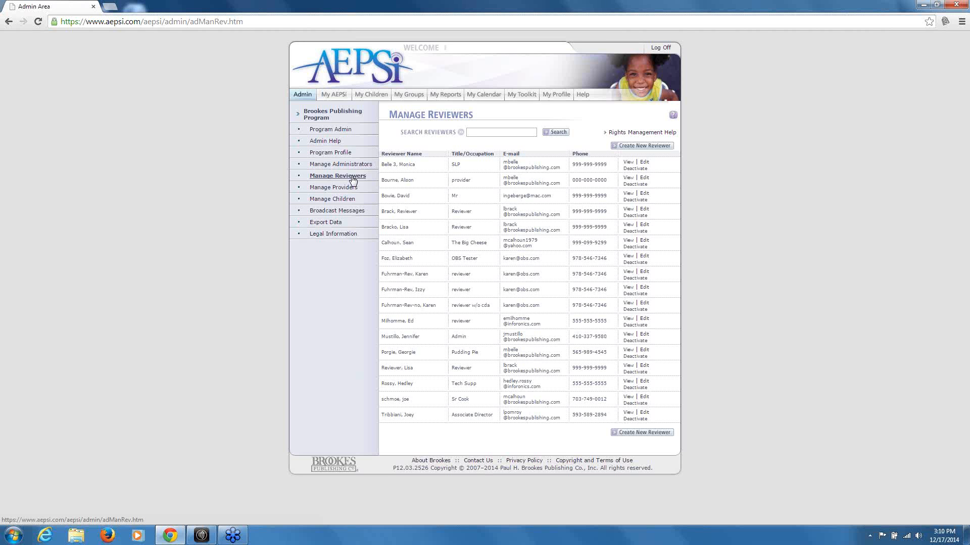
{"action": "left_click", "coordinate": [325, 211]}
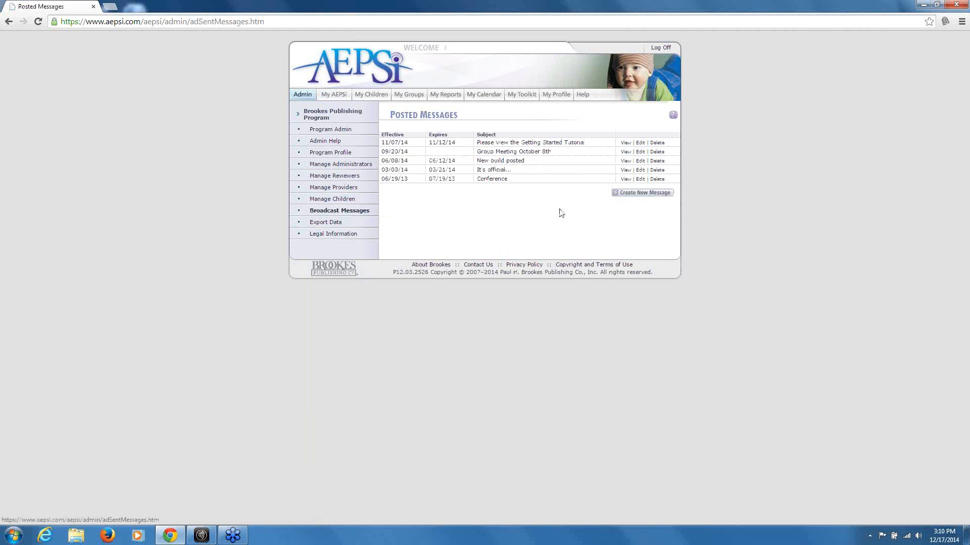
Post a broadcast message 'Assessments are Due by 12/20/2014', effective 12/17/2014, with body 'Please have assessments done...'
{"action": "left_click", "coordinate": [627, 197]}
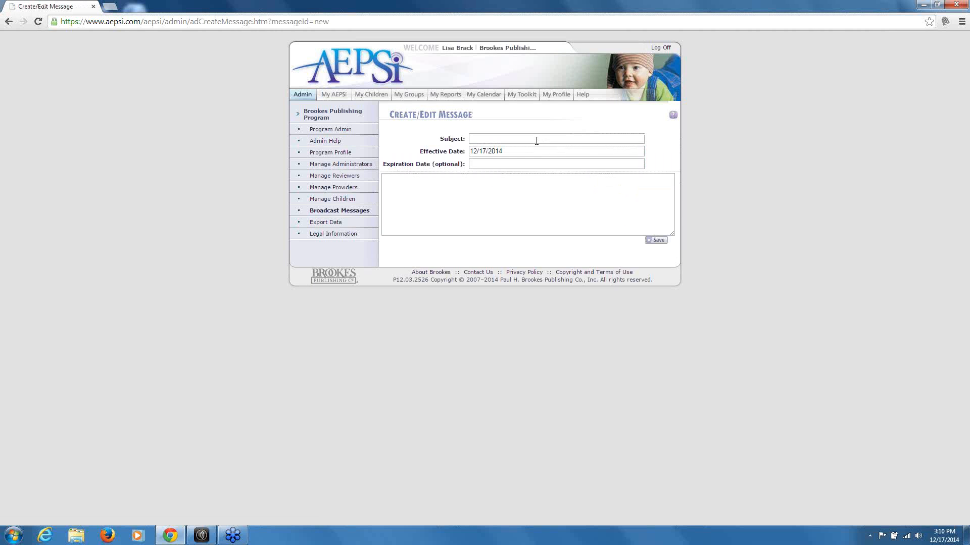
{"action": "left_click", "coordinate": [536, 141]}
{"action": "type", "text": "Assessm"}
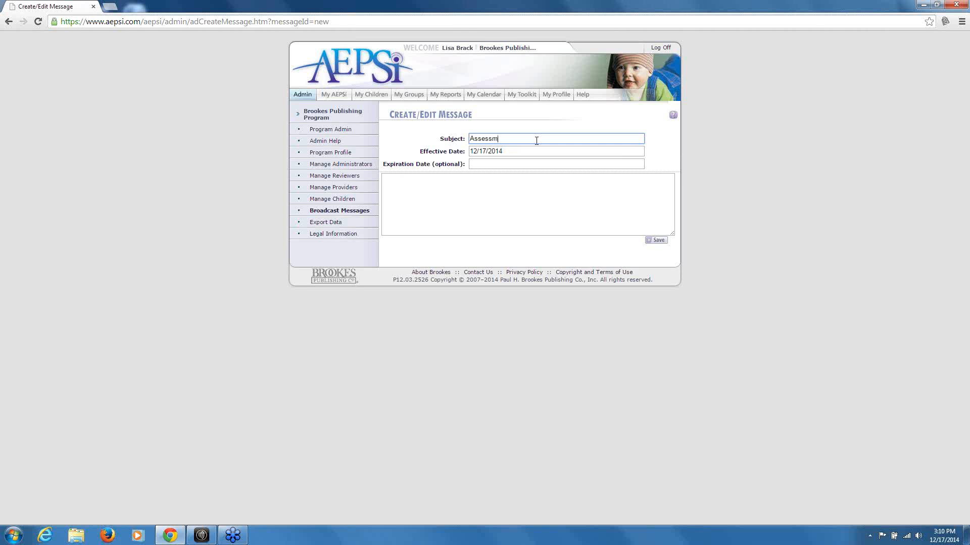
{"action": "type", "text": "ents are Due by 12/20/2014"}
{"action": "left_click", "coordinate": [506, 151]}
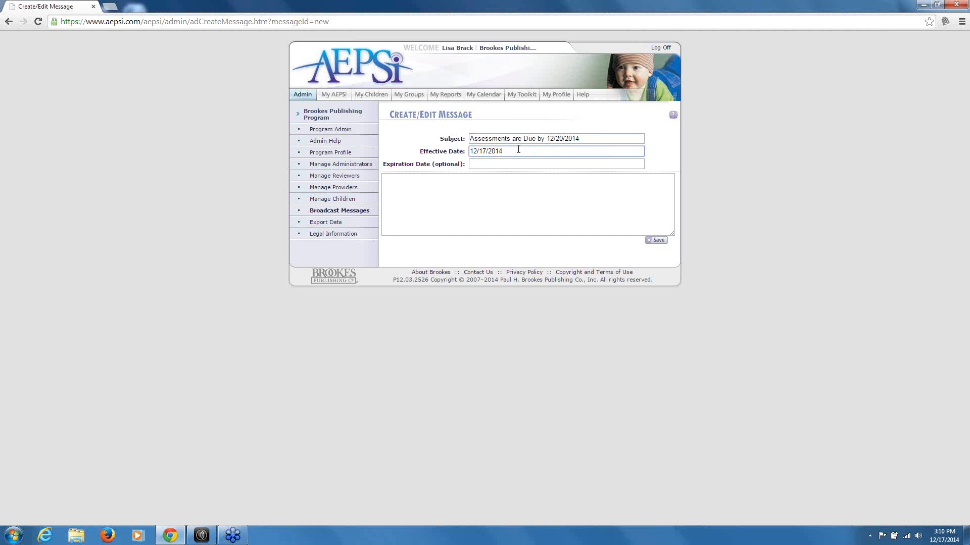
{"action": "left_click", "coordinate": [498, 164]}
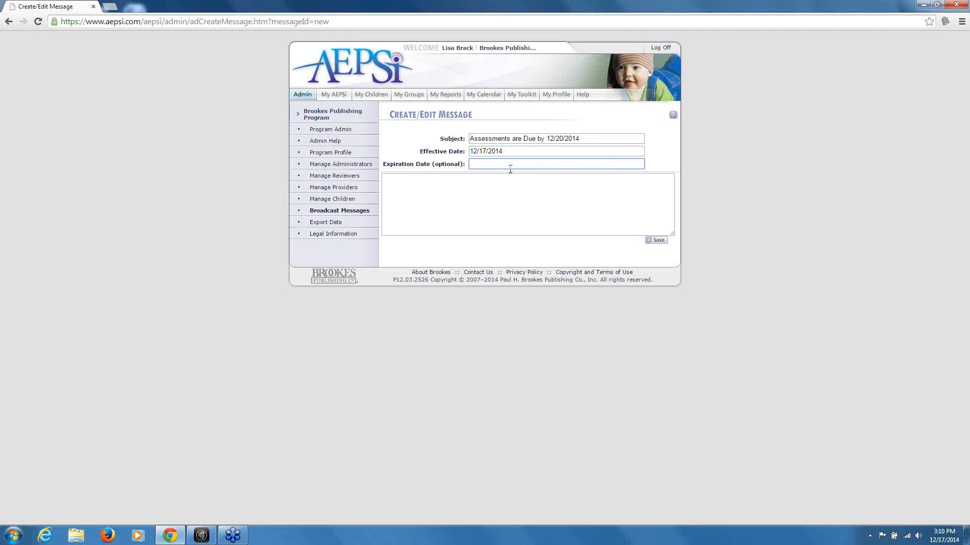
{"action": "left_click", "coordinate": [510, 181]}
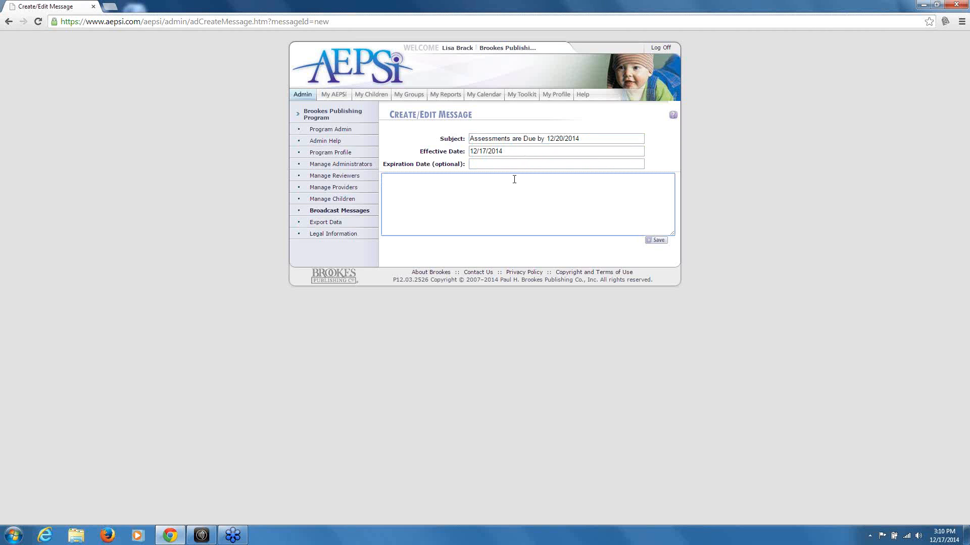
{"action": "type", "text": "Please have assessments done..."}
{"action": "left_click", "coordinate": [660, 246]}
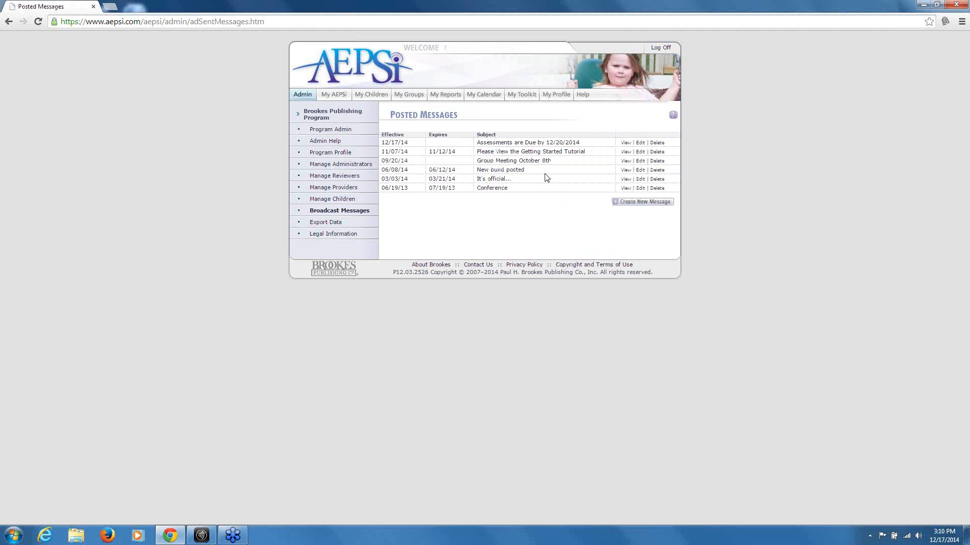
Read and dismiss the assessments-due message on the home page, then return to Program Administration
{"action": "left_click", "coordinate": [338, 99]}
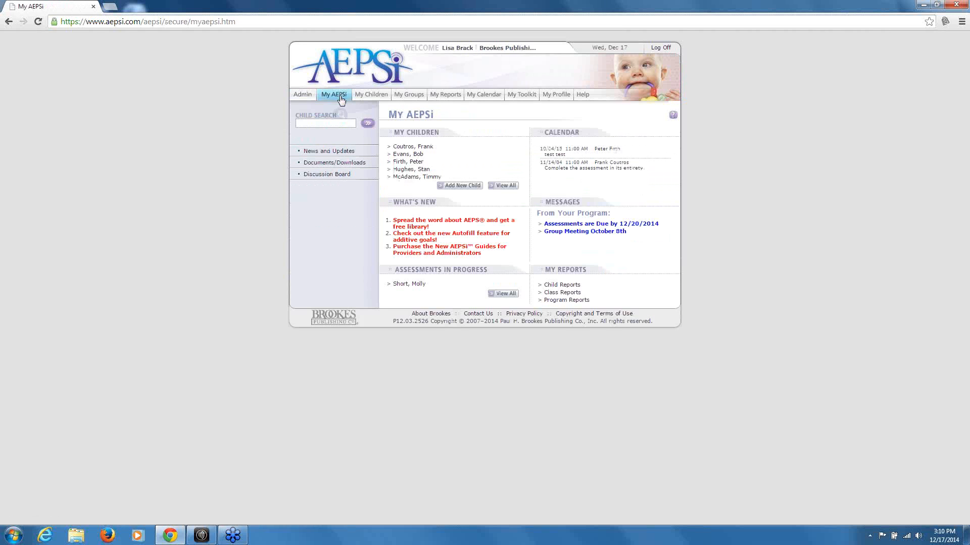
{"action": "left_click", "coordinate": [600, 227]}
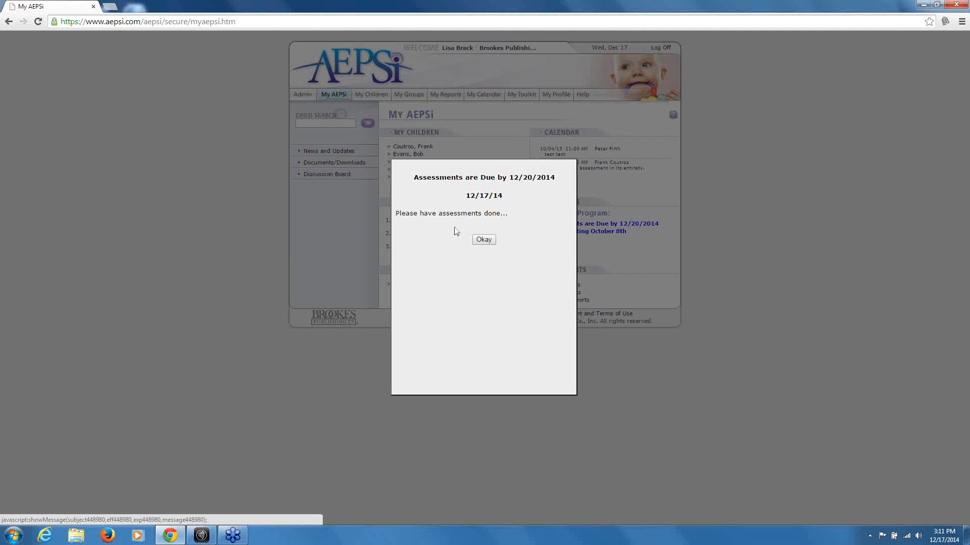
{"action": "left_click", "coordinate": [487, 241]}
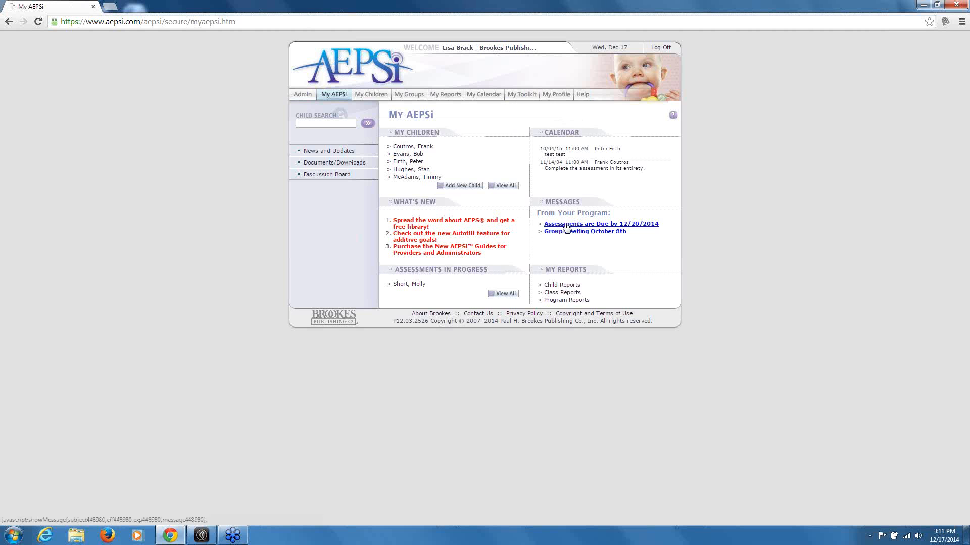
{"action": "left_click", "coordinate": [303, 95]}
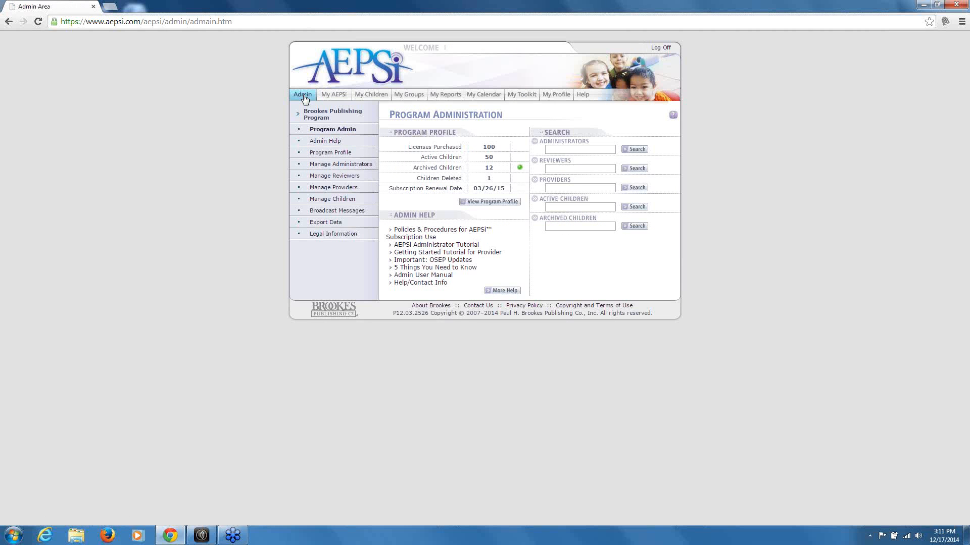
Show the My Children list of seven children with their IDs and assessment status
{"action": "left_click", "coordinate": [370, 95]}
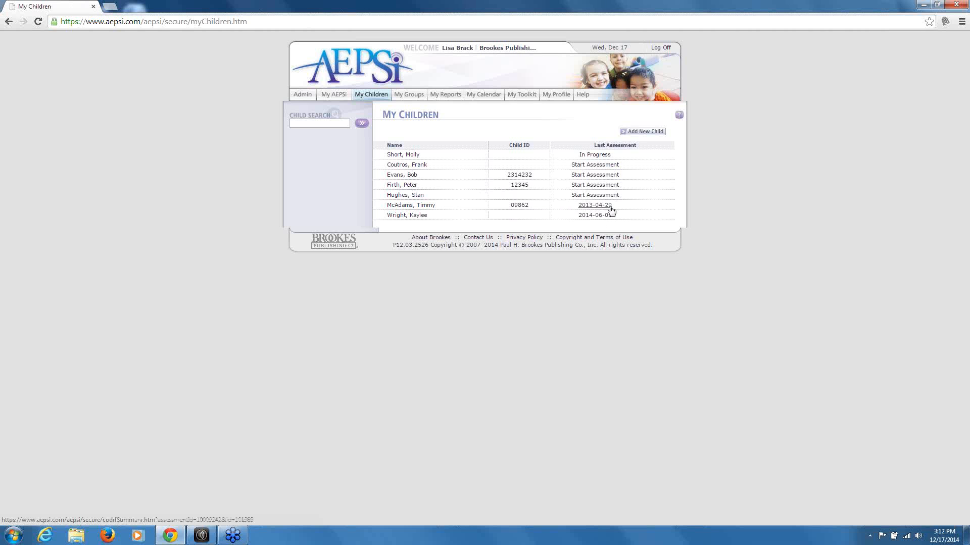
View the first child's summary, then open that child's in-progress Level II assessment
{"action": "left_click", "coordinate": [411, 156]}
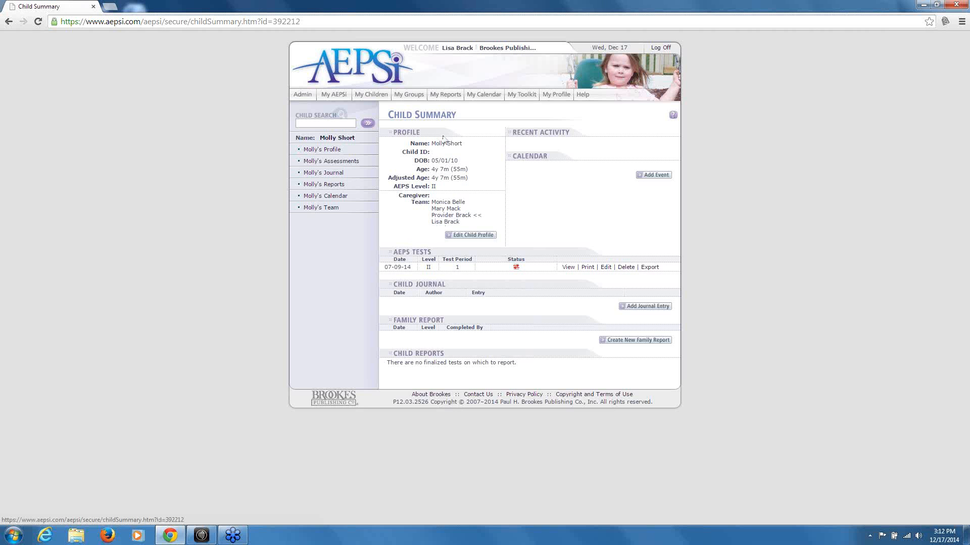
{"action": "left_click", "coordinate": [372, 99]}
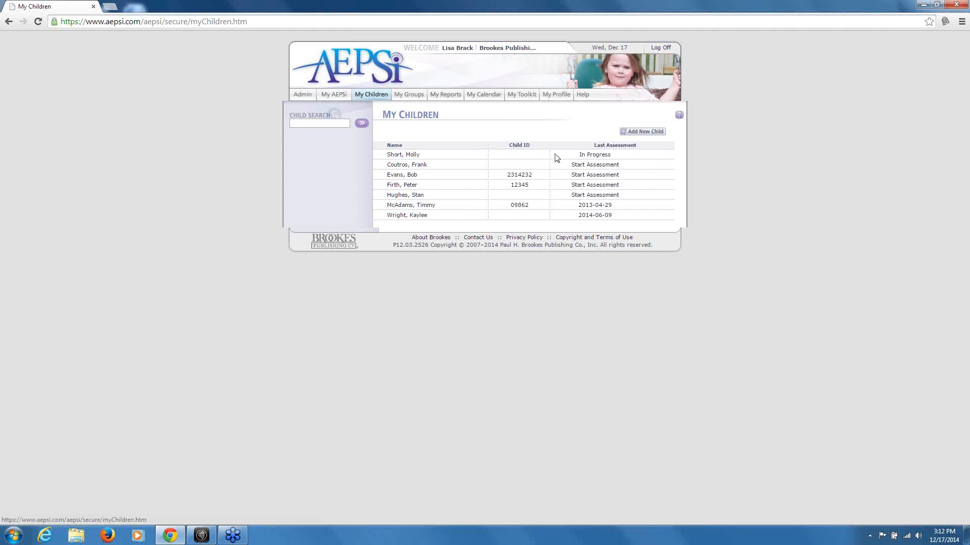
{"action": "left_click", "coordinate": [593, 155]}
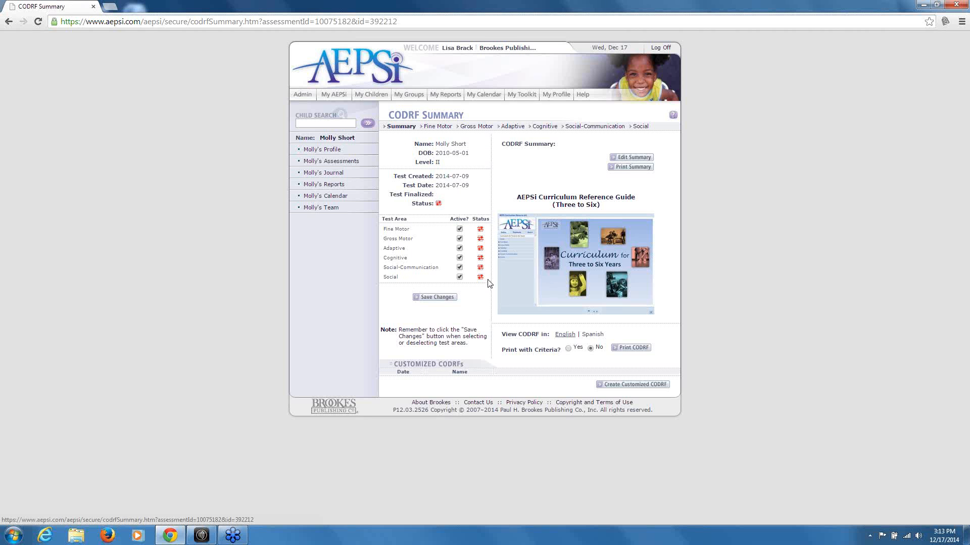
Browse the Fine Motor, Gross Motor and Summary areas, then settle on the Fine Motor II form
{"action": "left_click", "coordinate": [434, 126]}
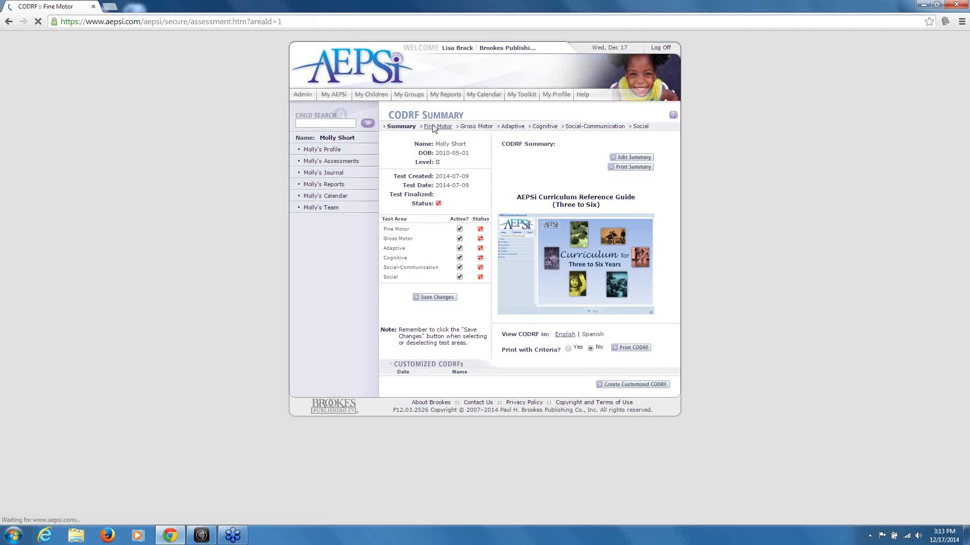
{"action": "left_click", "coordinate": [482, 127]}
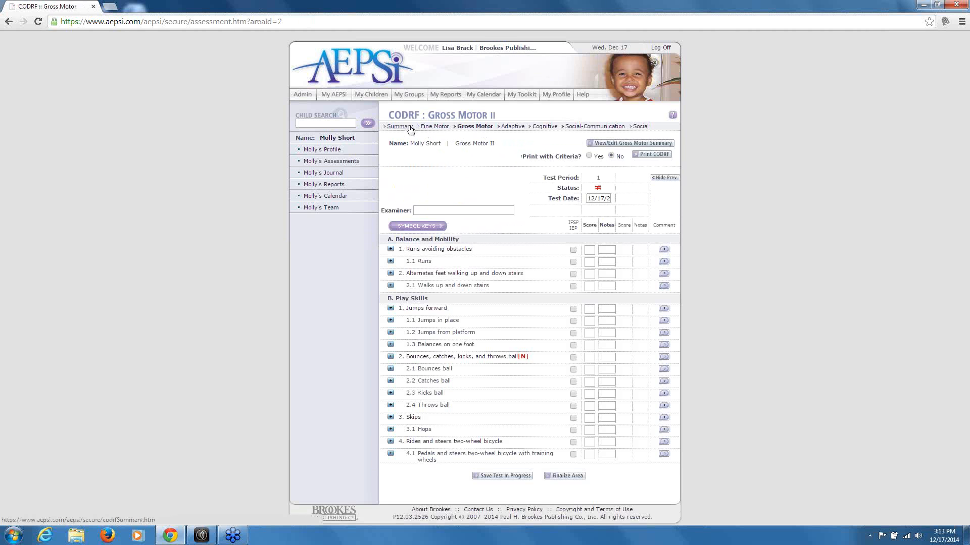
{"action": "left_click", "coordinate": [399, 127]}
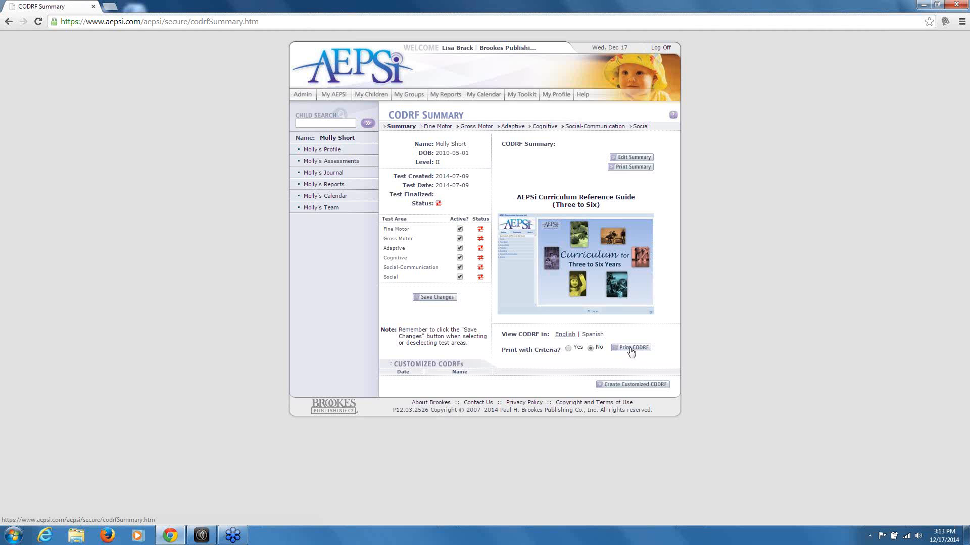
{"action": "left_click", "coordinate": [437, 127]}
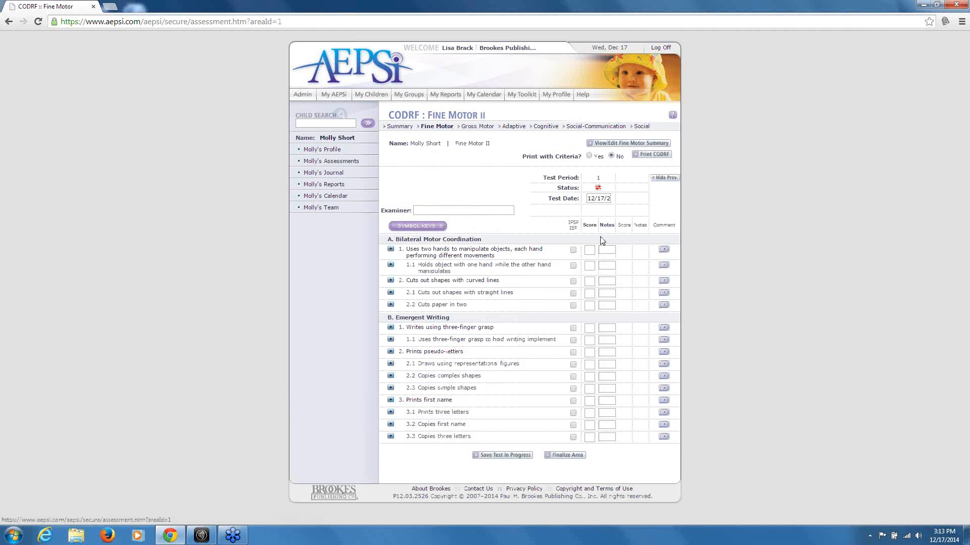
Score Fine Motor goal 1, objective 1.1 and goal 2 each as 1
{"action": "left_click", "coordinate": [594, 248]}
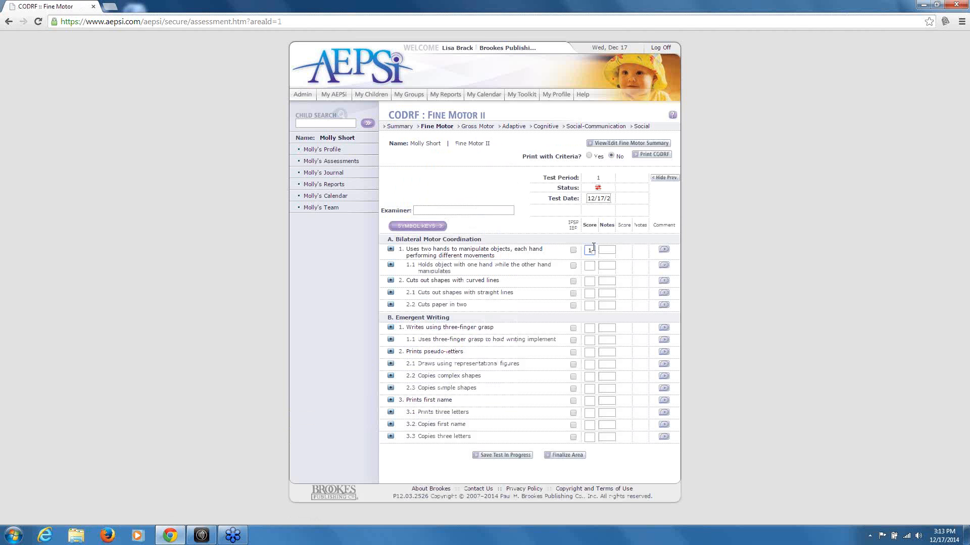
{"action": "left_click", "coordinate": [590, 268]}
{"action": "left_click", "coordinate": [590, 281]}
{"action": "left_click", "coordinate": [608, 249]}
Check the scoring symbol key, then expand goal 1's criteria description
{"action": "left_click", "coordinate": [412, 227]}
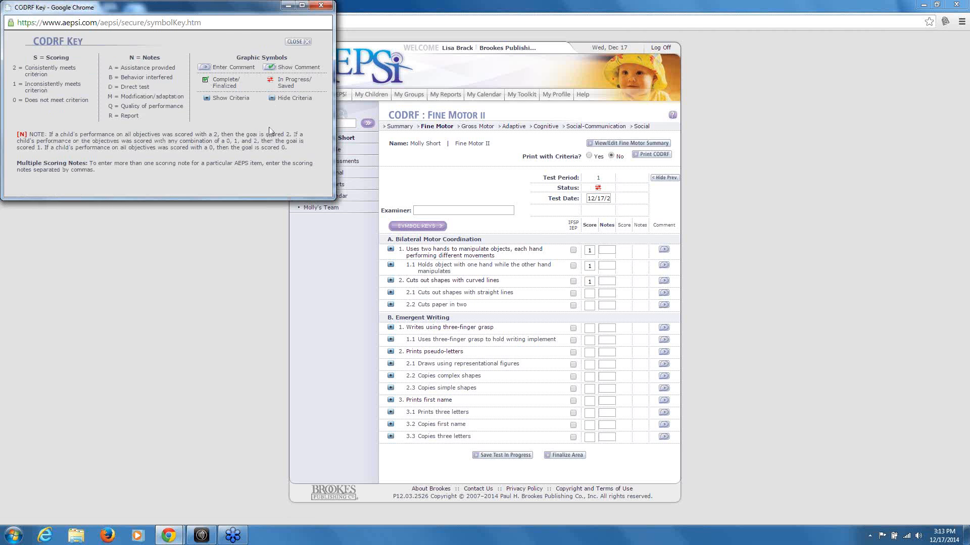
{"action": "left_click", "coordinate": [321, 6]}
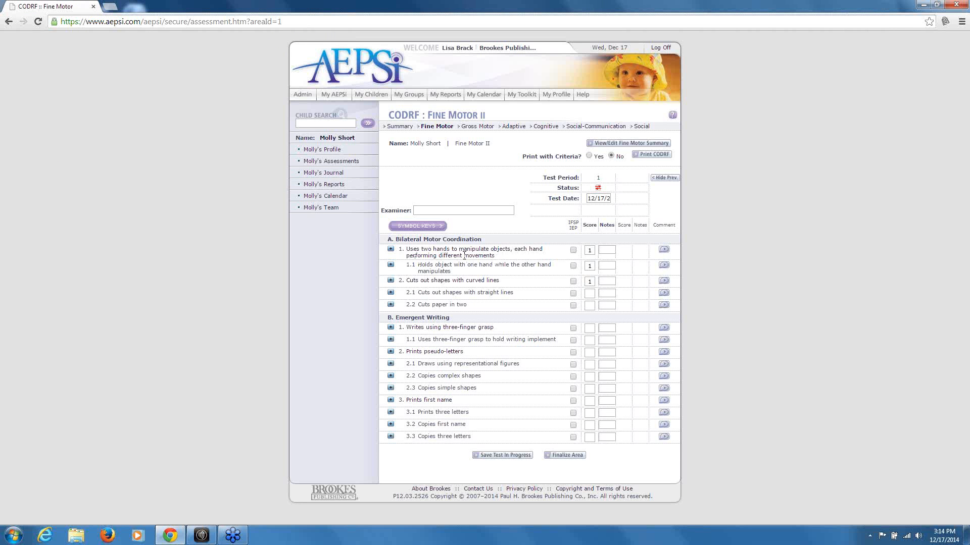
{"action": "left_click", "coordinate": [390, 249]}
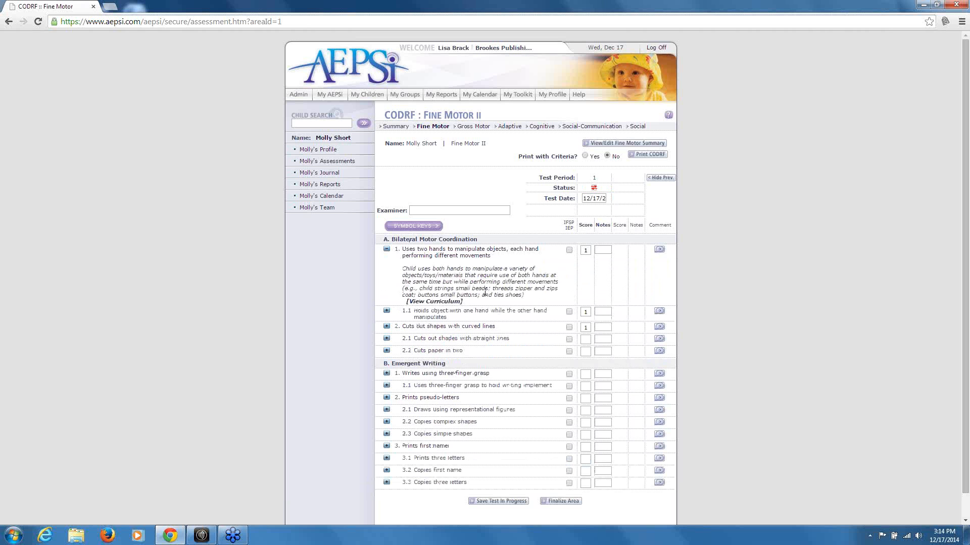
Browse goal 1's curriculum: Concurrent Goals, Daily Routines, Environmental Arrangements and Intervention Activities, then close it
{"action": "left_click", "coordinate": [435, 303]}
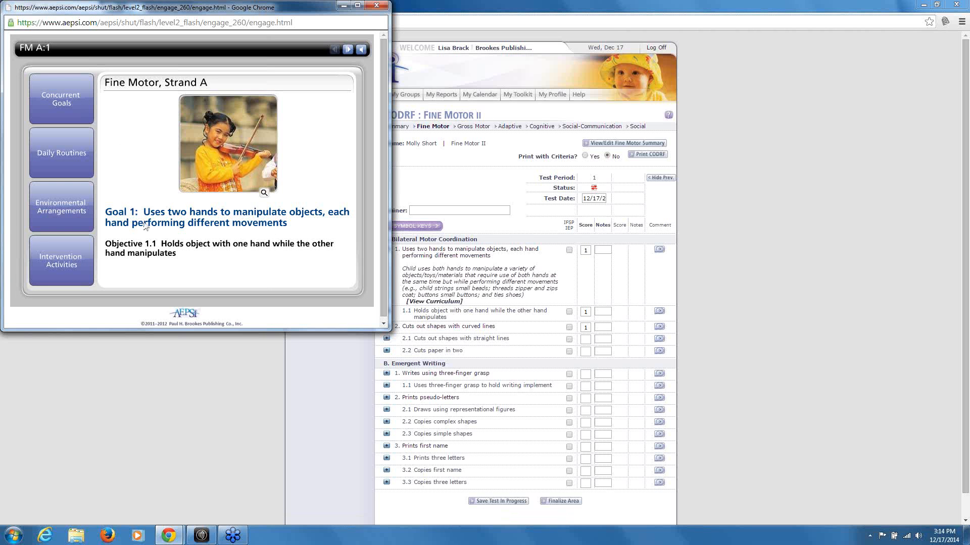
{"action": "left_click", "coordinate": [77, 96]}
{"action": "left_click", "coordinate": [65, 158]}
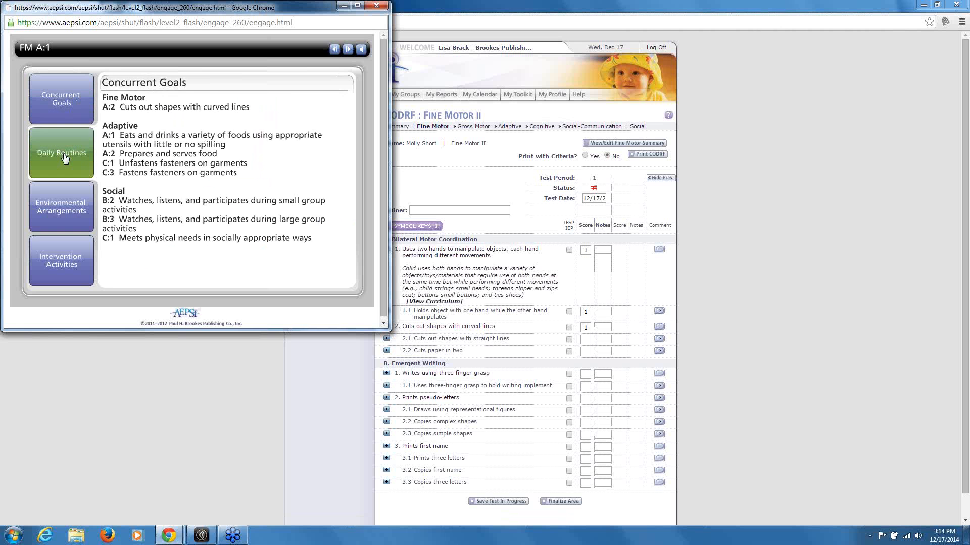
{"action": "left_click", "coordinate": [68, 202]}
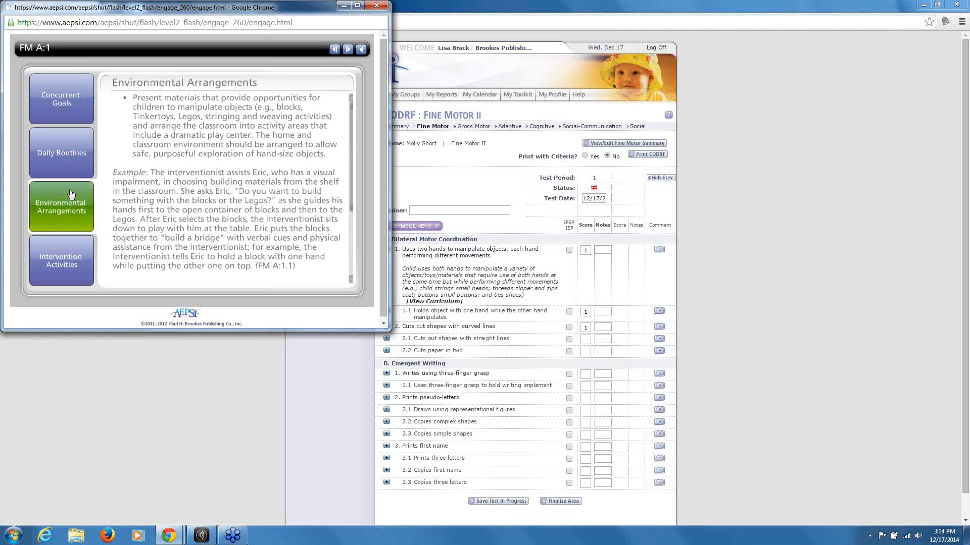
{"action": "left_click", "coordinate": [60, 273]}
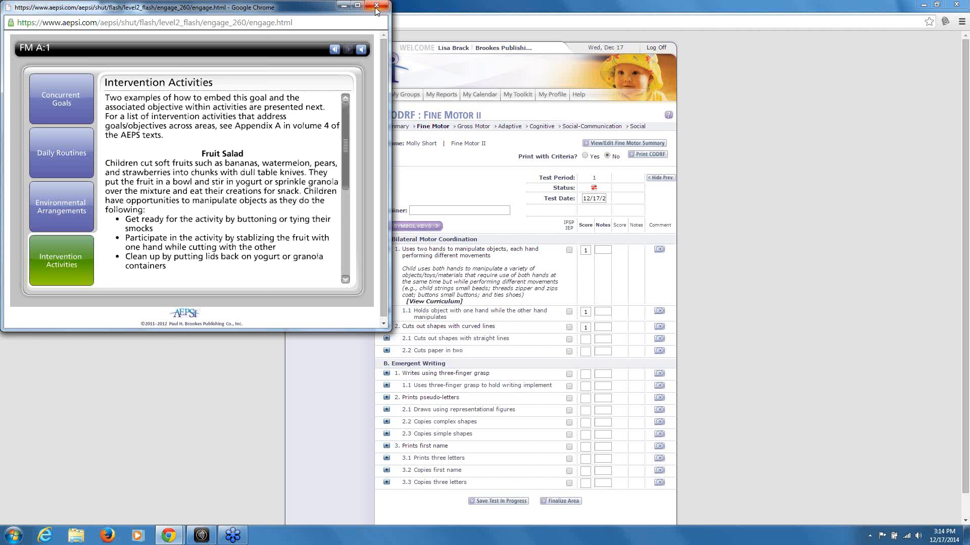
{"action": "left_click", "coordinate": [71, 84]}
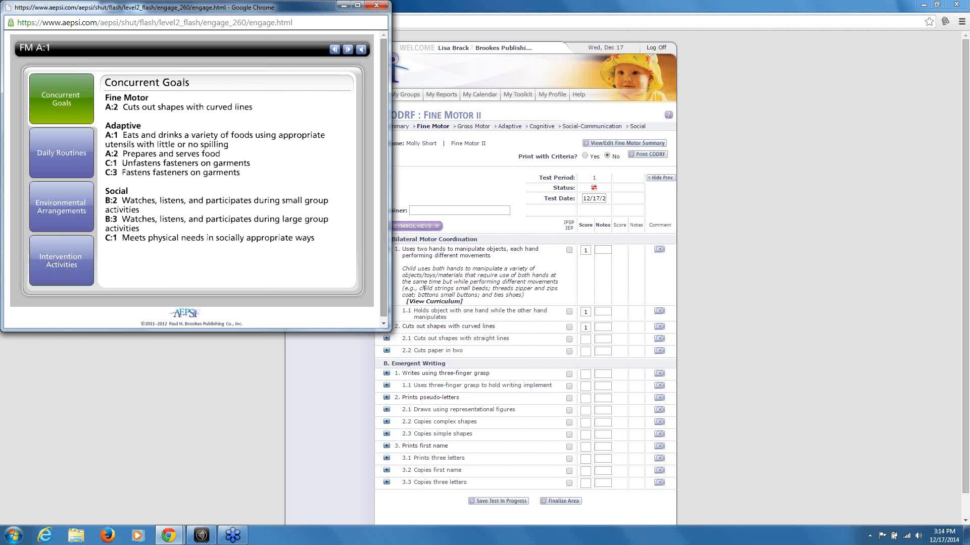
{"action": "left_click", "coordinate": [376, 5]}
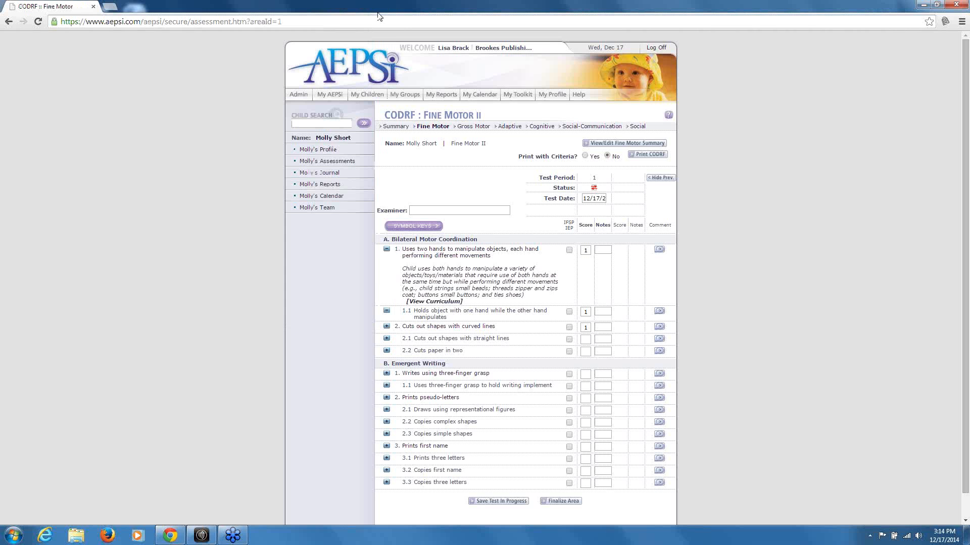
Collapse goal 1's criteria description and briefly expand, then collapse, objective 1.1's
{"action": "left_click", "coordinate": [386, 249]}
{"action": "left_click", "coordinate": [387, 265]}
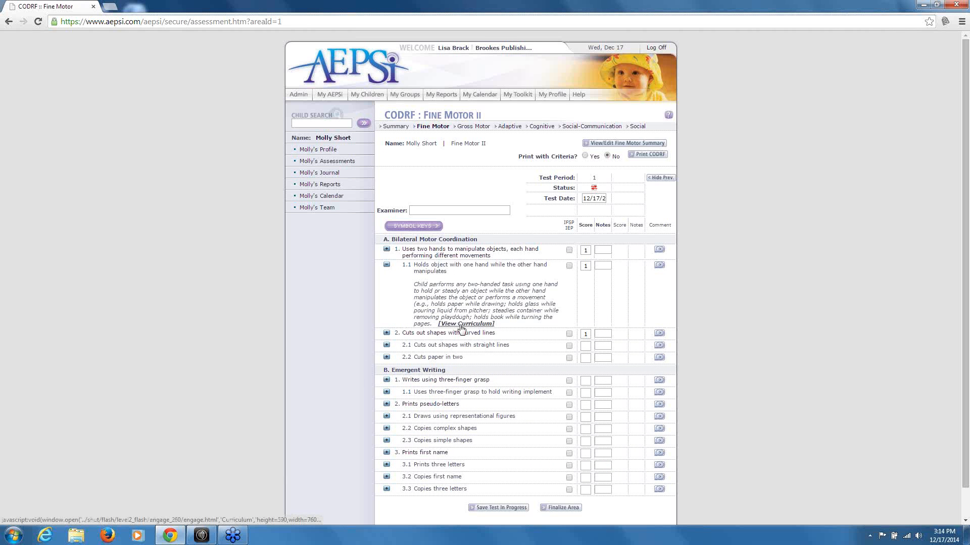
{"action": "left_click", "coordinate": [387, 265]}
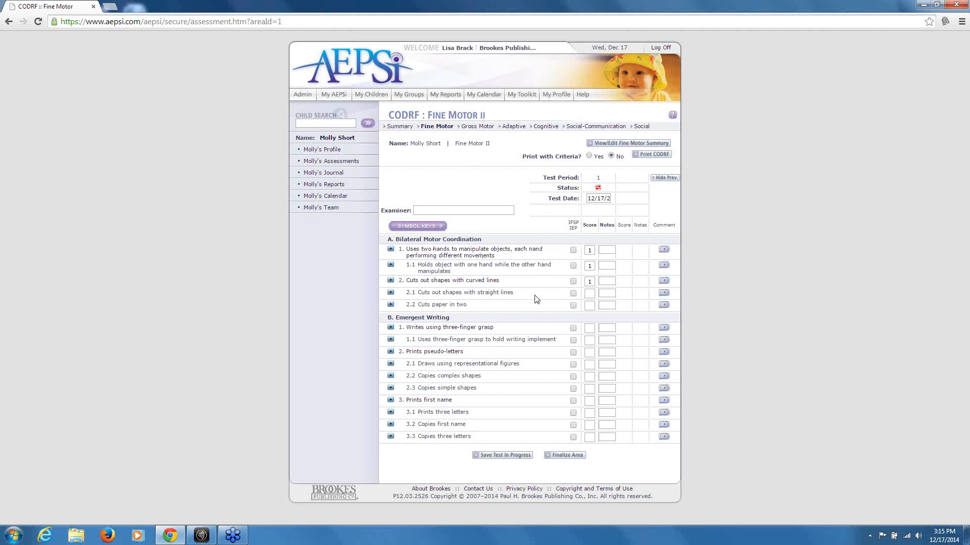
Mark goal 1 for the IFSP/IEP and attempt to save the test in progress
{"action": "left_click", "coordinate": [573, 250]}
{"action": "left_click", "coordinate": [502, 455]}
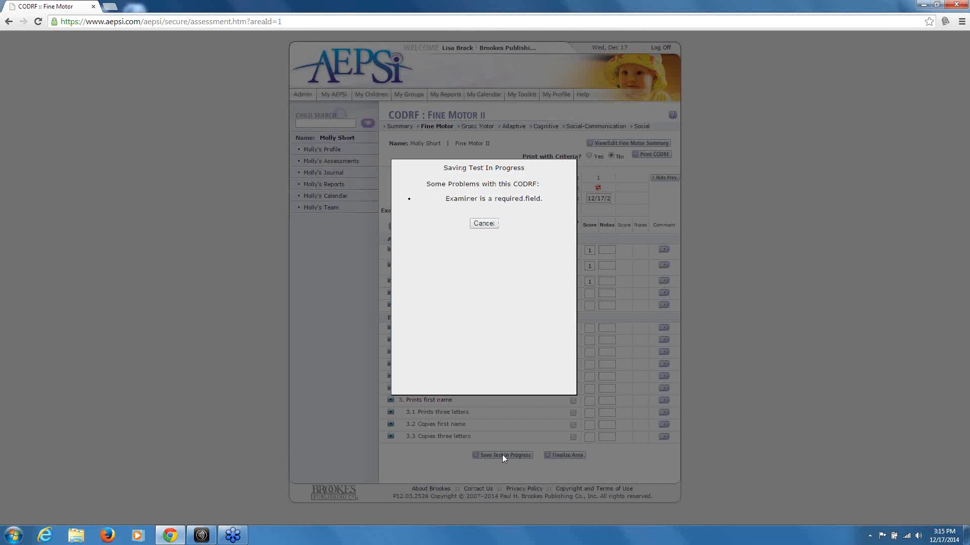
Fill in the examiner's name and save the Fine Motor II test in progress
{"action": "left_click", "coordinate": [484, 224]}
{"action": "left_click", "coordinate": [447, 209]}
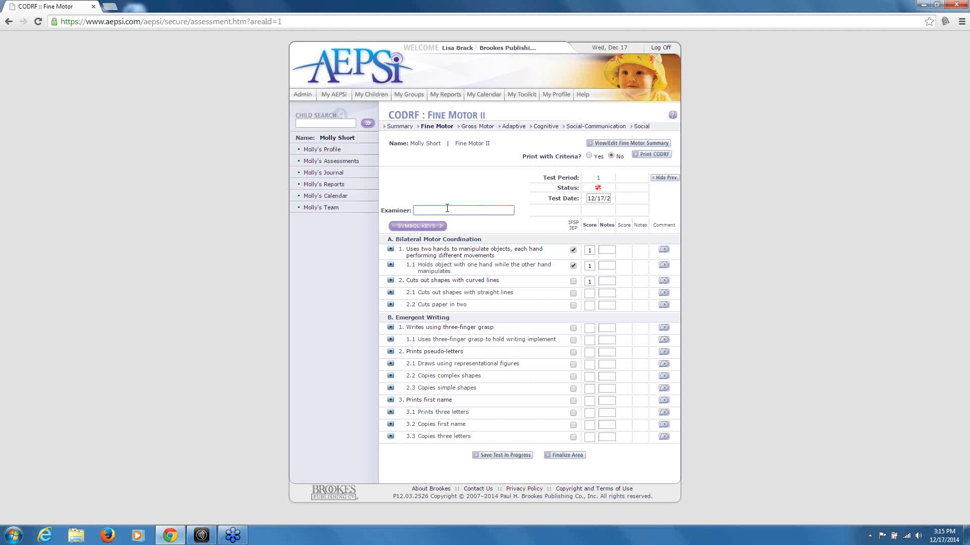
{"action": "type", "text": "Lisa"}
{"action": "left_click", "coordinate": [513, 455]}
{"action": "left_click", "coordinate": [483, 177]}
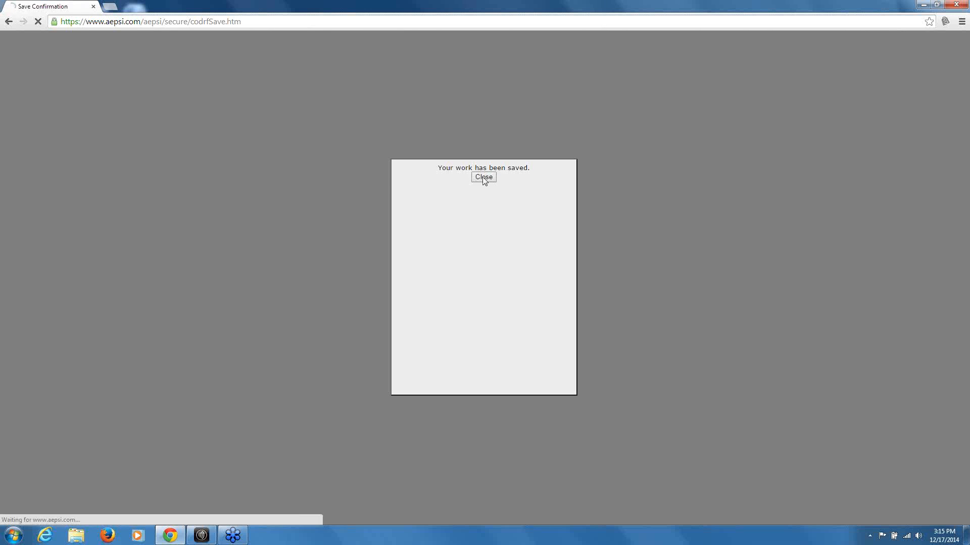
{"action": "left_click", "coordinate": [473, 127]}
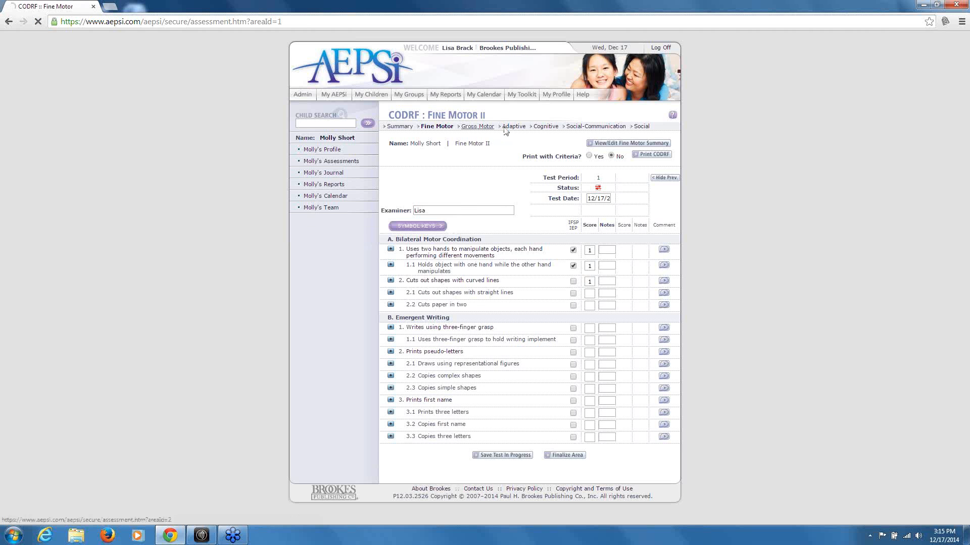
Page through Adaptive, Cognitive and Social-Communication, finalize Social-Communication, and return to the CODRF Summary
{"action": "left_click", "coordinate": [511, 127]}
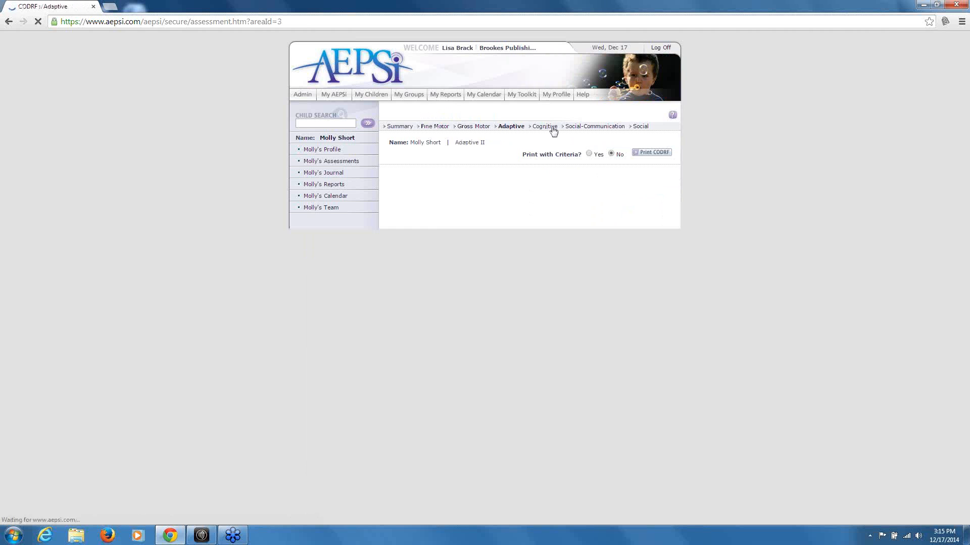
{"action": "left_click", "coordinate": [552, 129]}
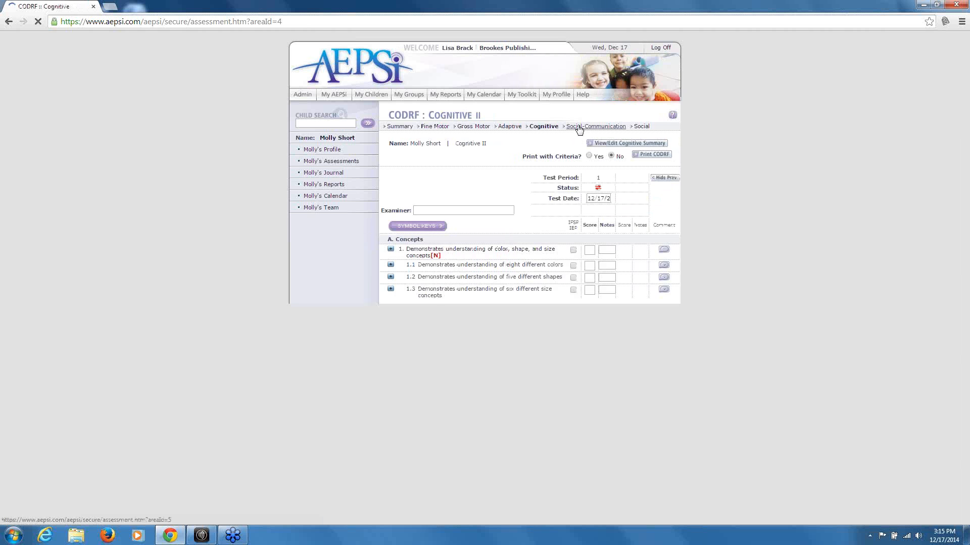
{"action": "left_click", "coordinate": [579, 129]}
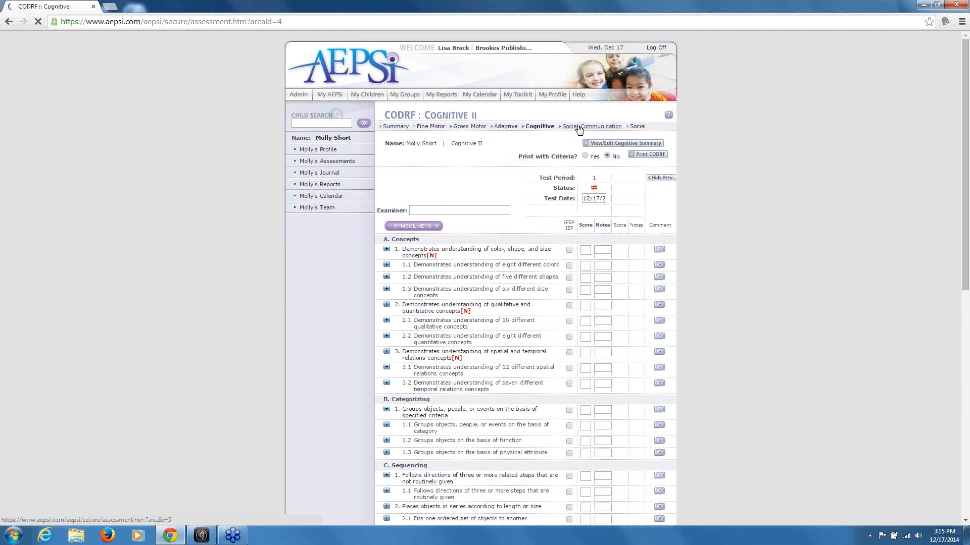
{"action": "scroll", "coordinate": [576, 278], "scroll_direction": "down", "scroll_amount": 9}
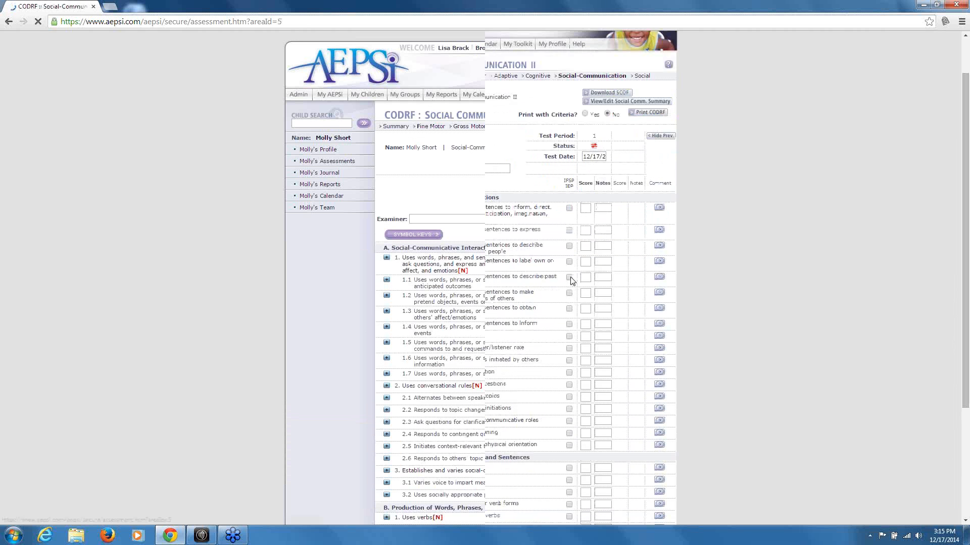
{"action": "left_click", "coordinate": [547, 477]}
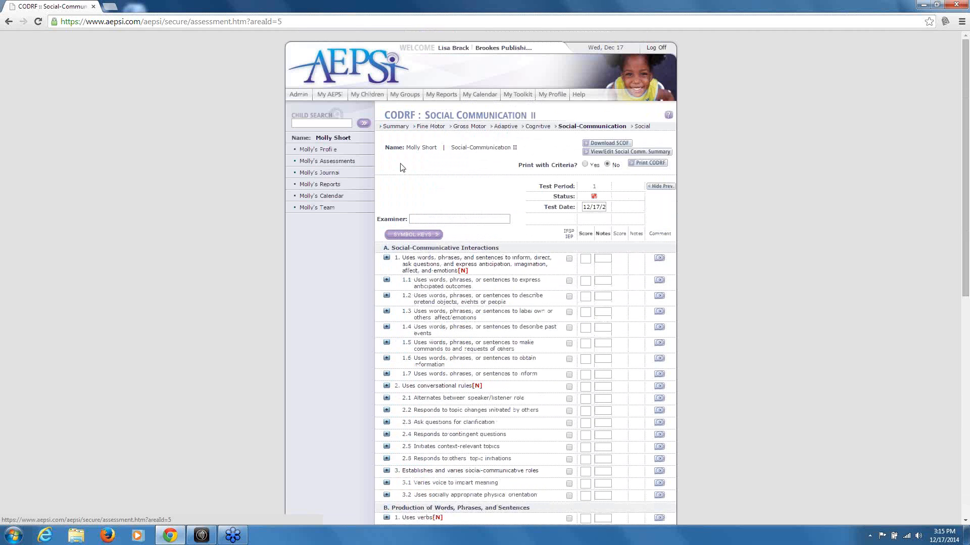
{"action": "left_click", "coordinate": [402, 129]}
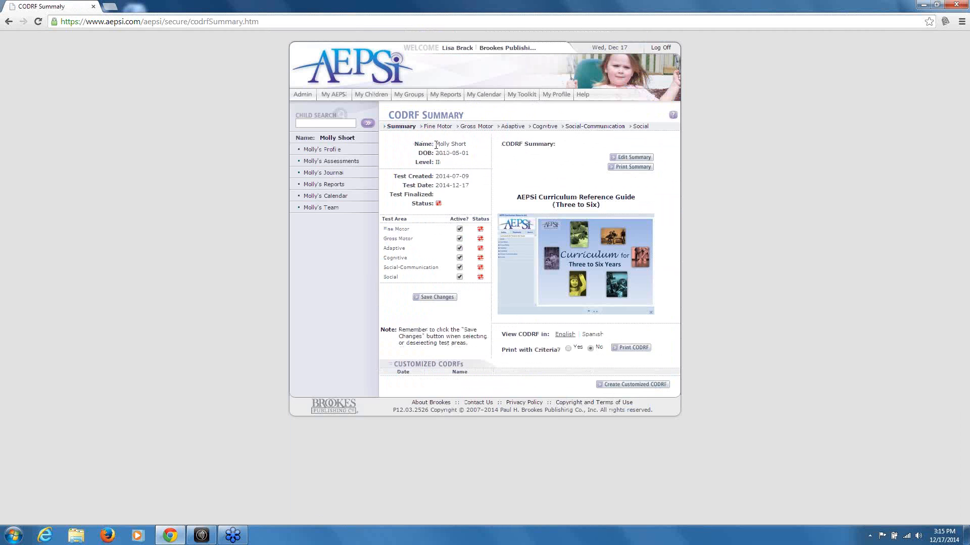
View the in-progress child's summary, then open the second child's summary and start a new CODRF
{"action": "left_click", "coordinate": [371, 96]}
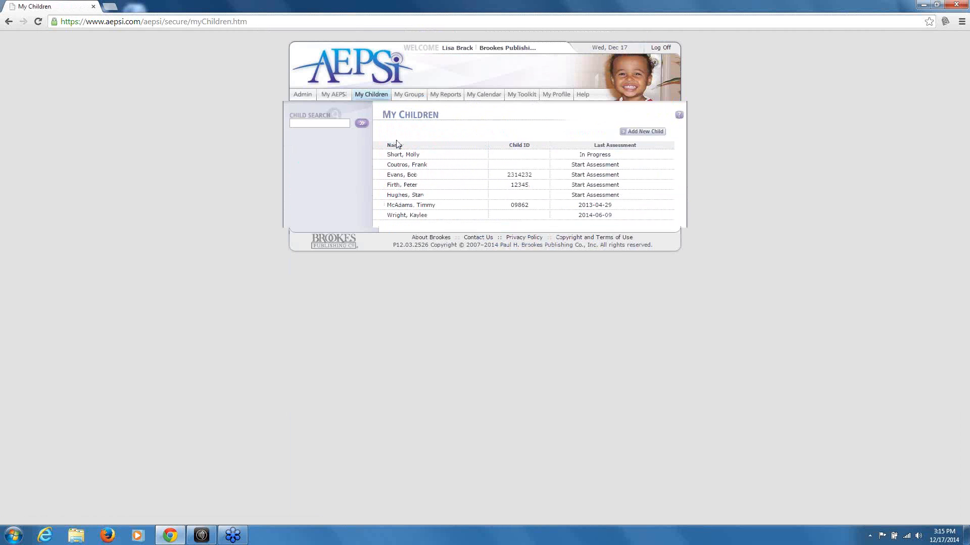
{"action": "left_click", "coordinate": [409, 157]}
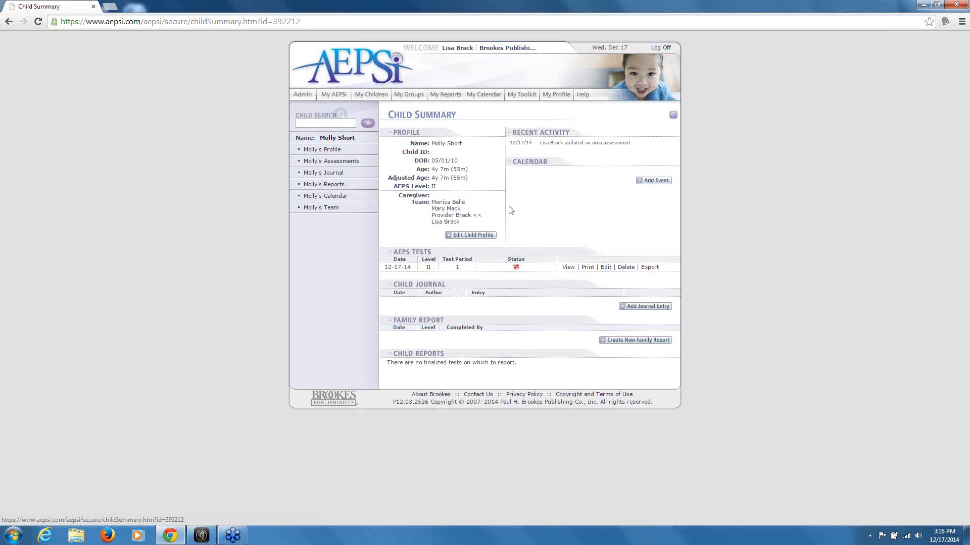
{"action": "left_click", "coordinate": [372, 95]}
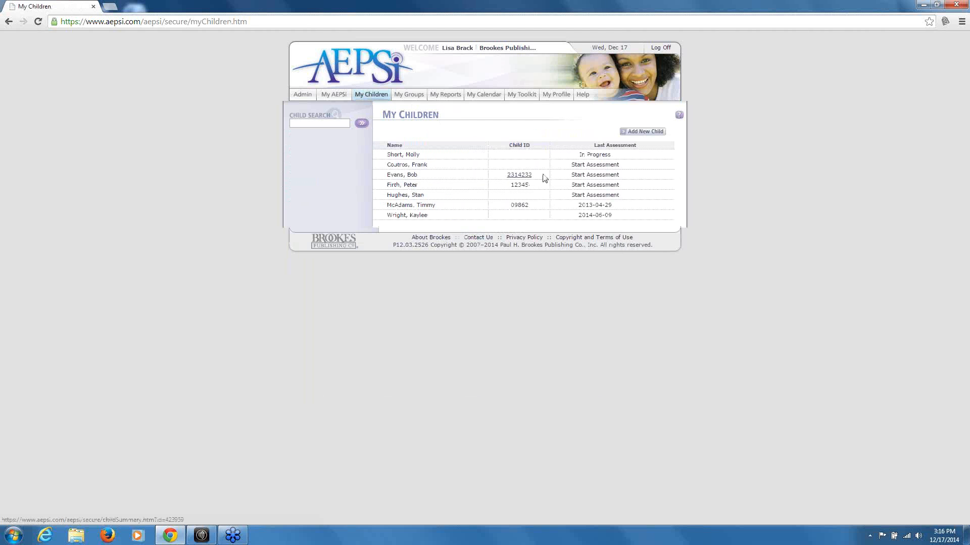
{"action": "left_click", "coordinate": [413, 165]}
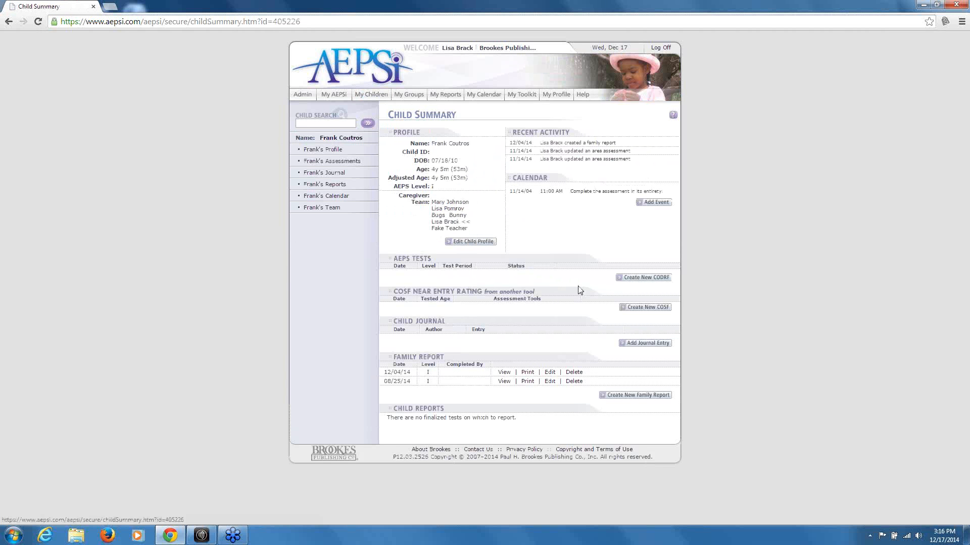
{"action": "left_click", "coordinate": [639, 281]}
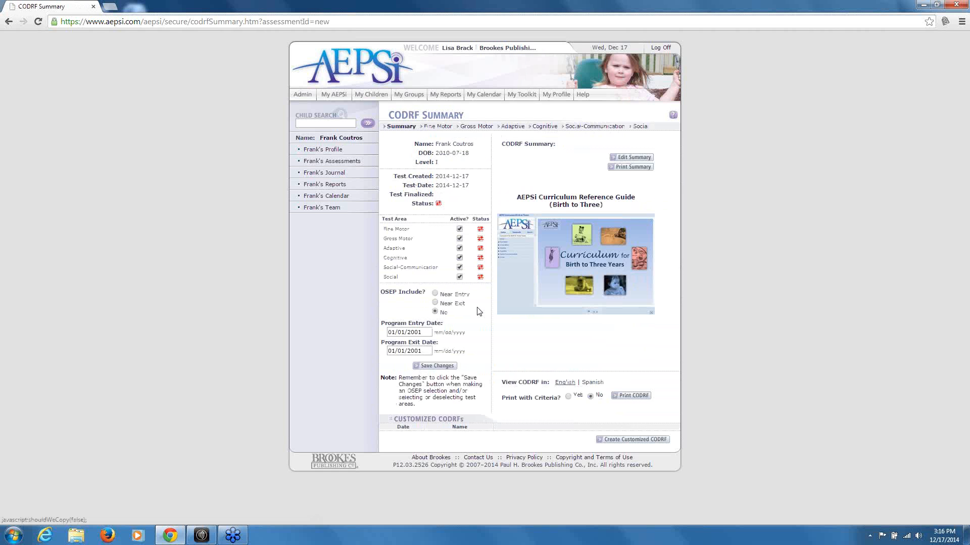
Set OSEP Include to Near Exit on the new CODRF, then try deactivating Adaptive
{"action": "left_click", "coordinate": [436, 294]}
{"action": "left_click", "coordinate": [438, 304]}
{"action": "left_click", "coordinate": [459, 248]}
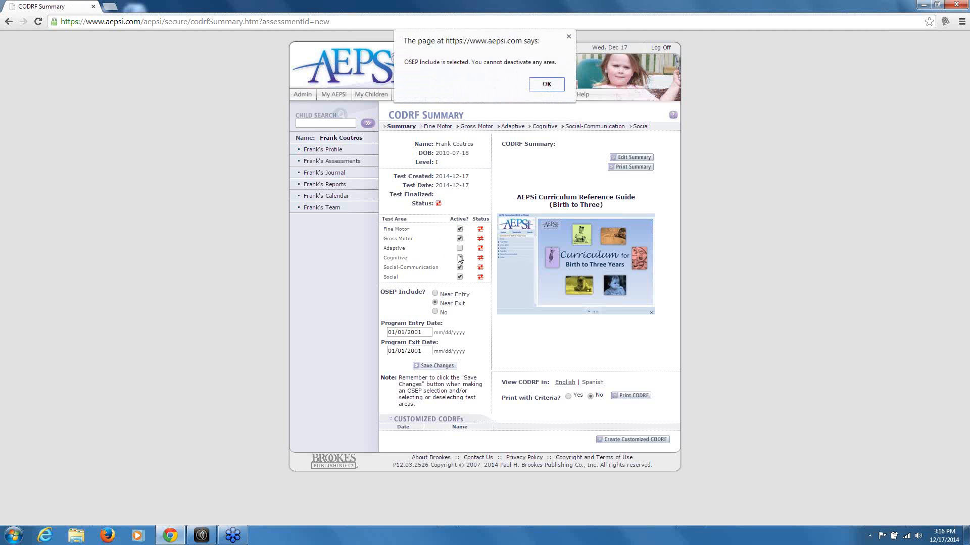
Dismiss the warning, deactivate Adaptive, Cognitive and Social-Communication, and save the test areas
{"action": "left_click", "coordinate": [545, 84]}
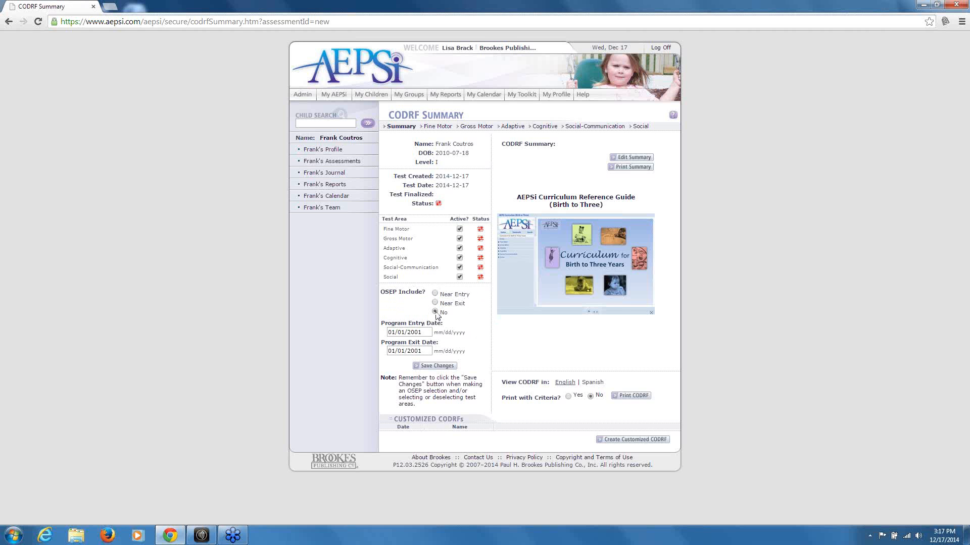
{"action": "left_click", "coordinate": [459, 248]}
{"action": "left_click", "coordinate": [459, 257]}
{"action": "left_click", "coordinate": [459, 268]}
{"action": "left_click", "coordinate": [435, 366]}
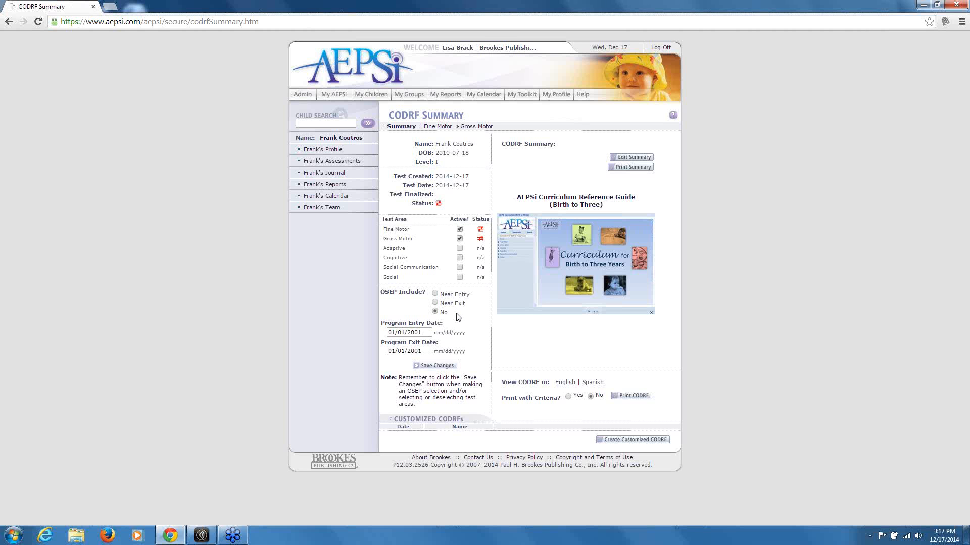
Reactivate Adaptive and Cognitive, save, and open the Birth to Three curriculum guide
{"action": "left_click", "coordinate": [460, 249]}
{"action": "left_click", "coordinate": [448, 366]}
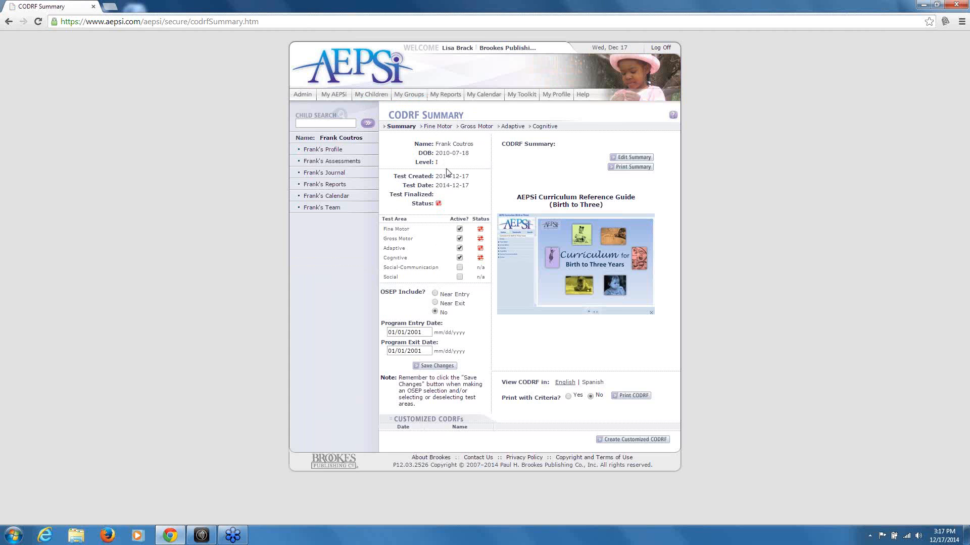
{"action": "left_click", "coordinate": [581, 270]}
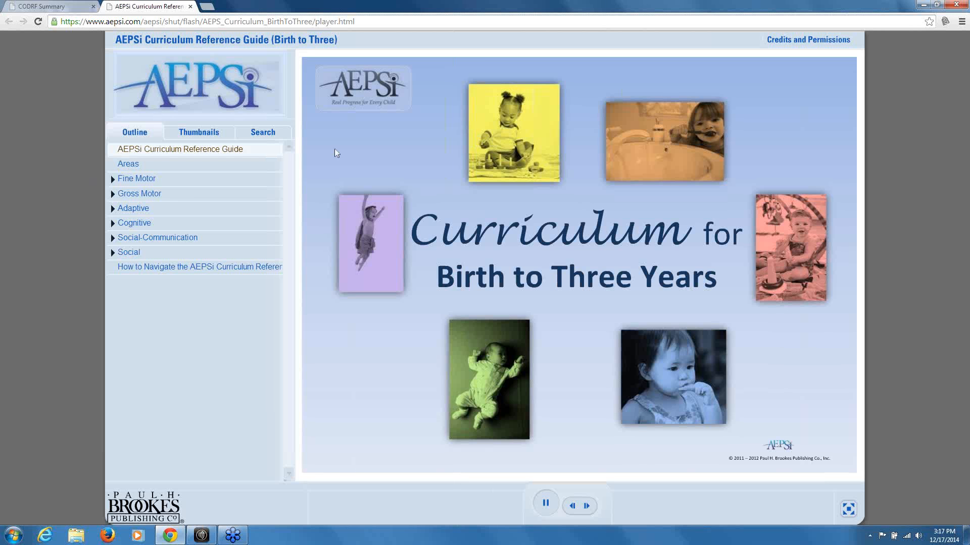
Expand Fine Motor, view the How to Navigate lesson, then close the curriculum guide tab
{"action": "left_click", "coordinate": [146, 180]}
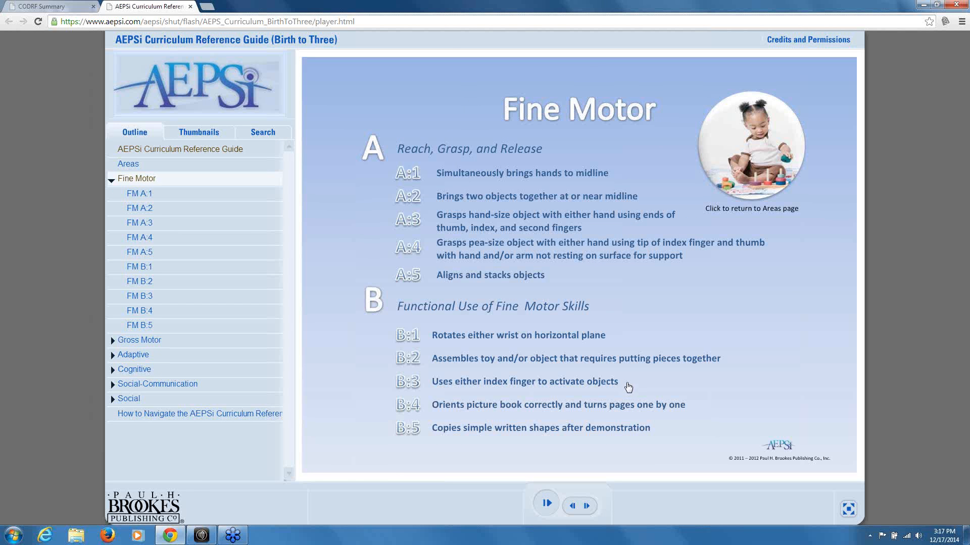
{"action": "left_click", "coordinate": [154, 415]}
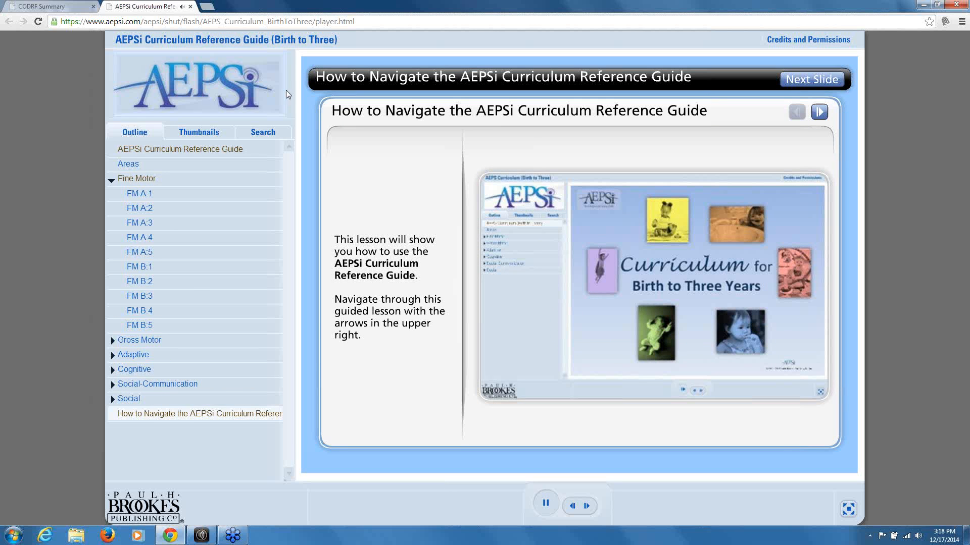
{"action": "left_click", "coordinate": [190, 7]}
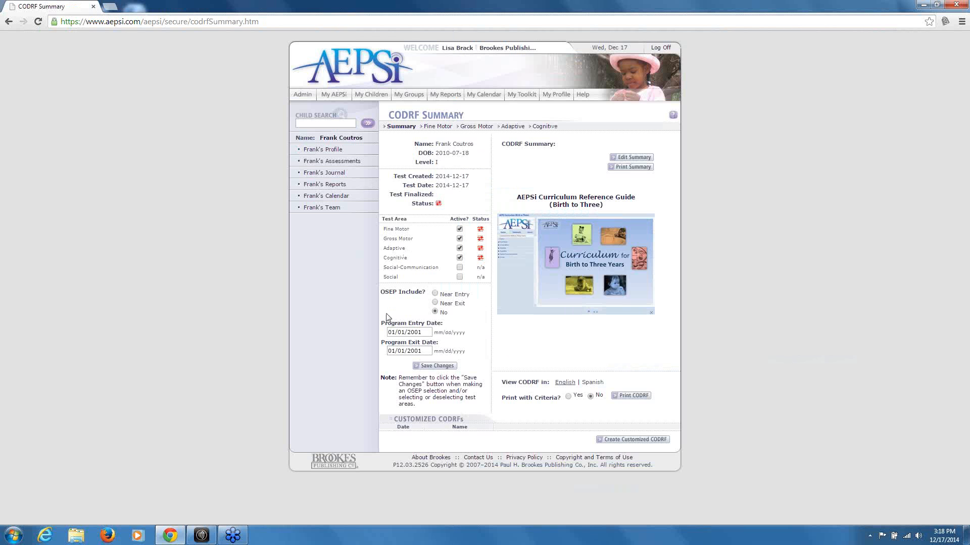
Reopen the child's summary from My Children to see the 12-17-14 Level I test
{"action": "left_click", "coordinate": [369, 101]}
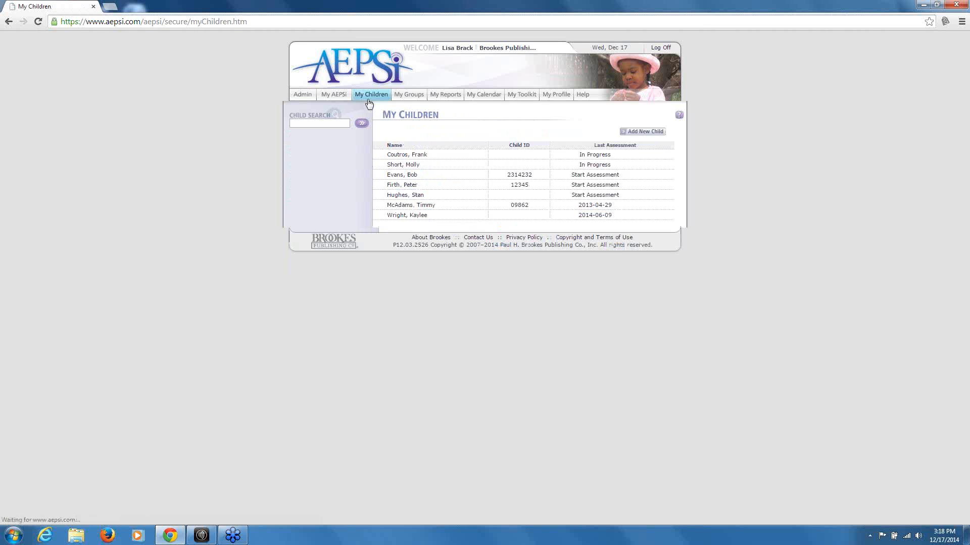
{"action": "left_click", "coordinate": [411, 156]}
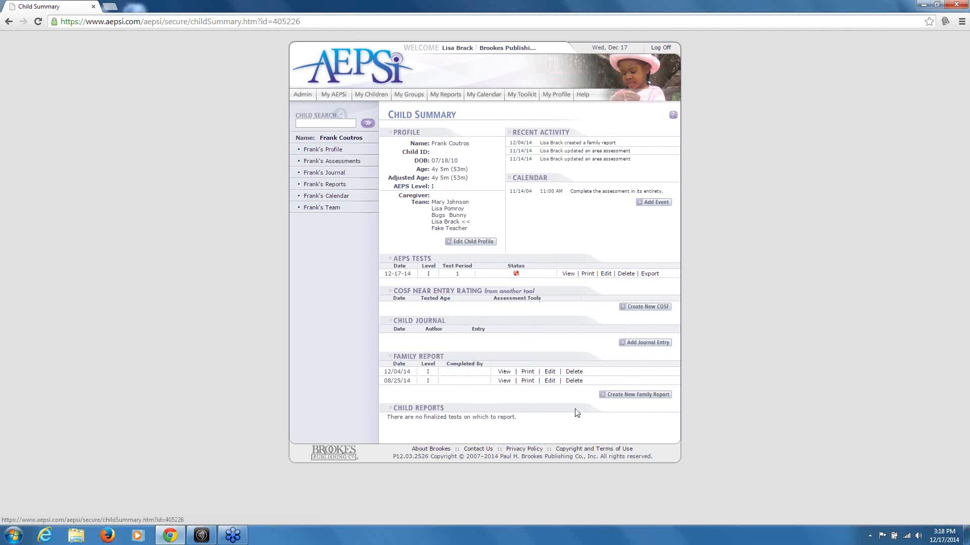
Create a new 12/17/14 family report and view, then close, its printable version
{"action": "left_click", "coordinate": [624, 400]}
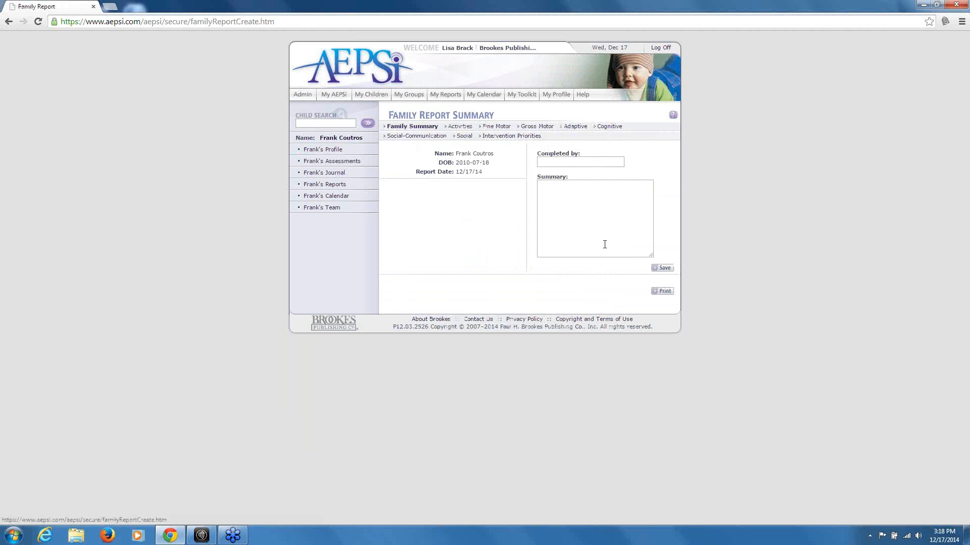
{"action": "left_click", "coordinate": [662, 295]}
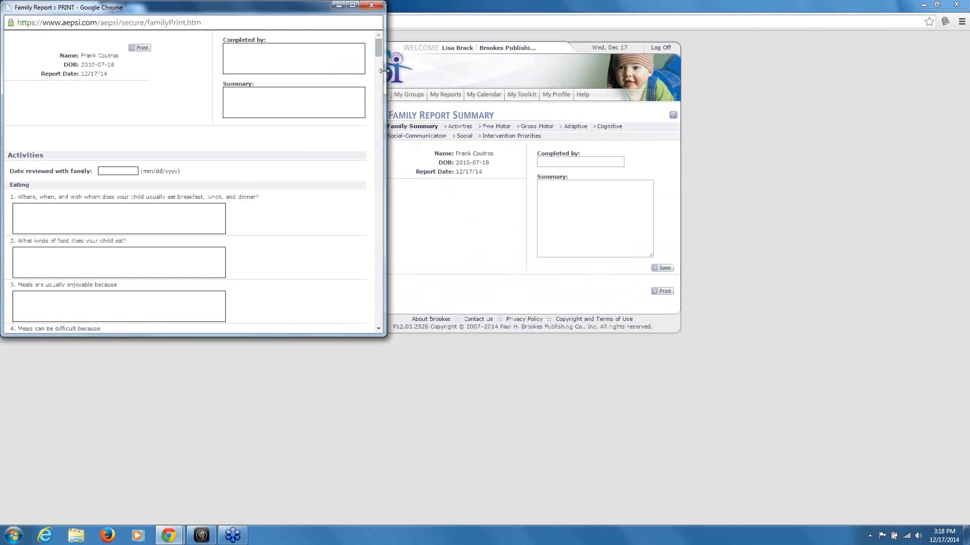
{"action": "left_click_drag", "start_coordinate": [378, 54], "coordinate": [383, 116]}
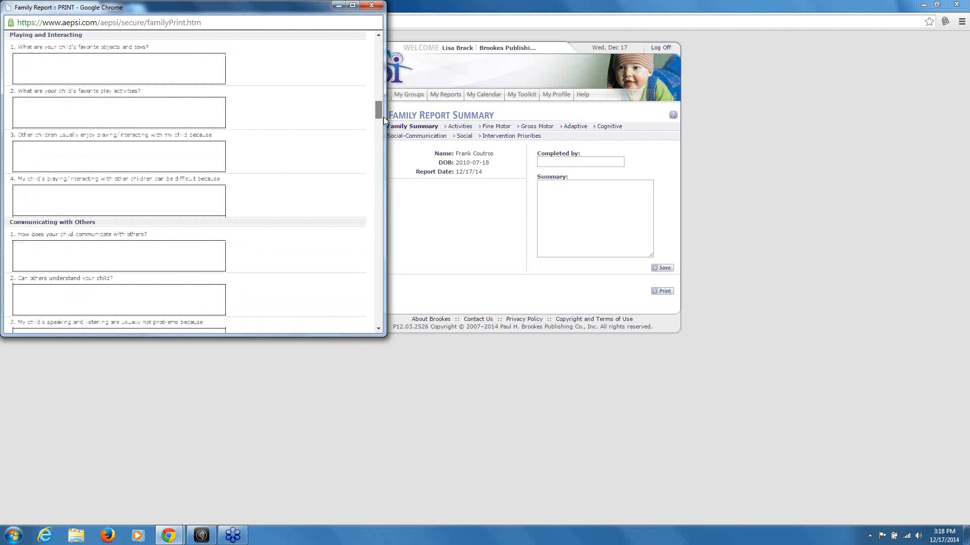
{"action": "left_click", "coordinate": [371, 6]}
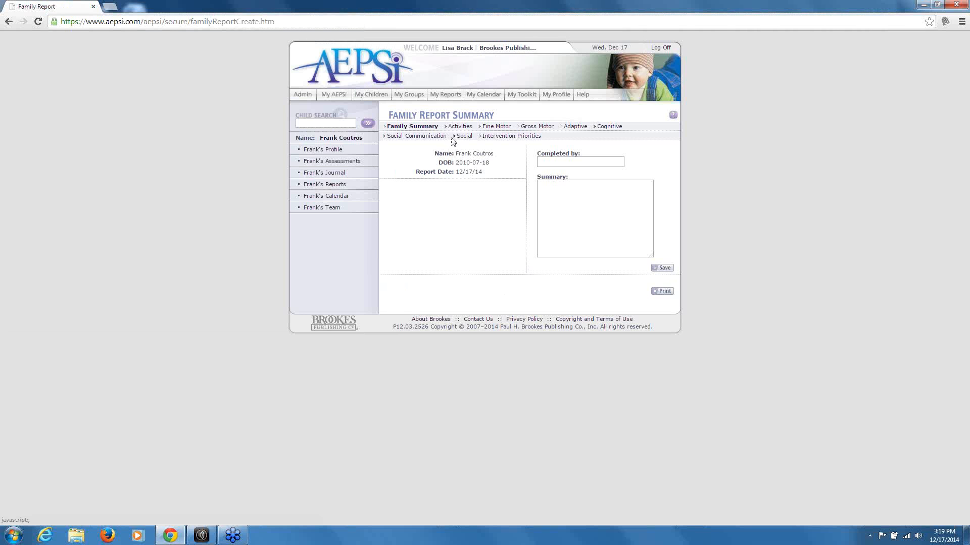
Browse the Fine Motor and Activities family questions, then return to the child's summary
{"action": "left_click", "coordinate": [494, 126]}
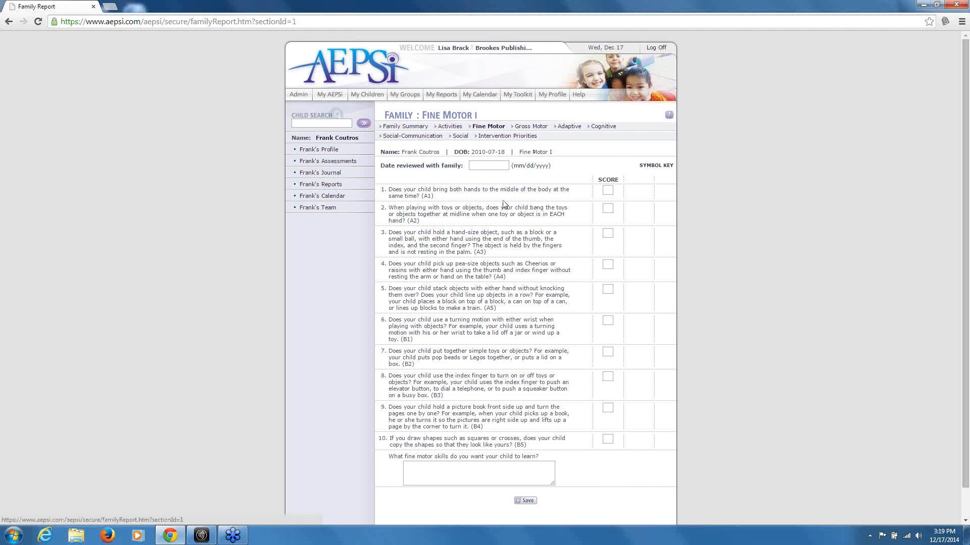
{"action": "left_click", "coordinate": [448, 127]}
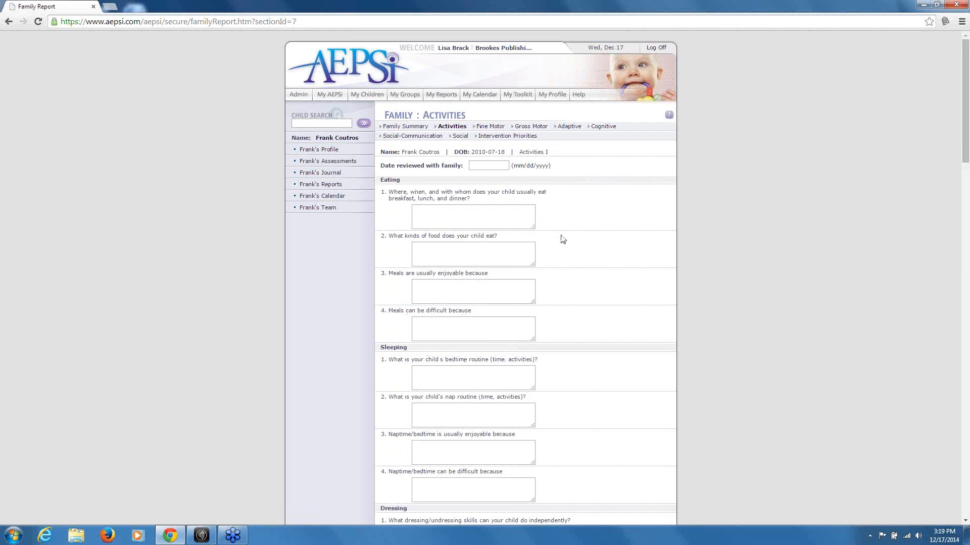
{"action": "scroll", "coordinate": [563, 240], "scroll_direction": "down", "scroll_amount": 1}
{"action": "scroll", "coordinate": [564, 240], "scroll_direction": "up", "scroll_amount": 1}
{"action": "left_click", "coordinate": [457, 216]}
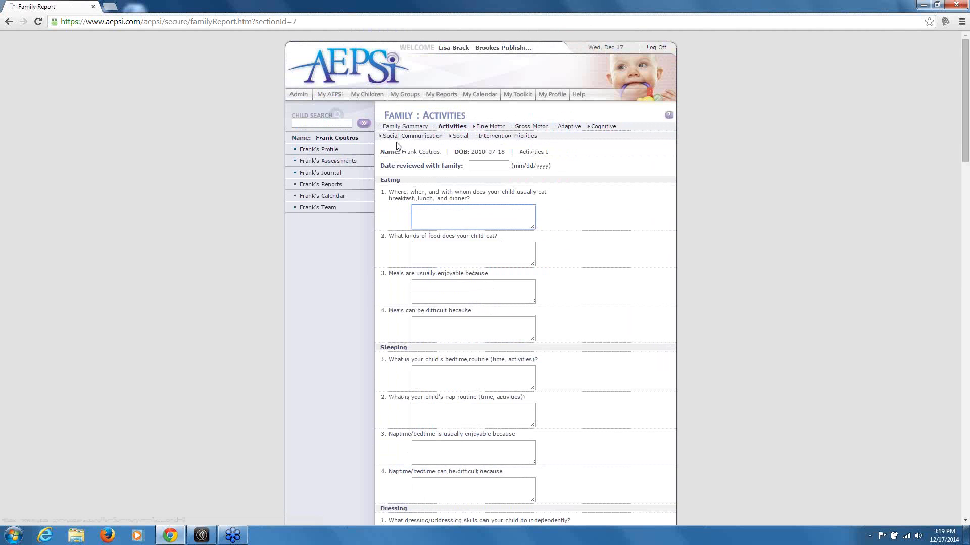
{"action": "left_click", "coordinate": [363, 95]}
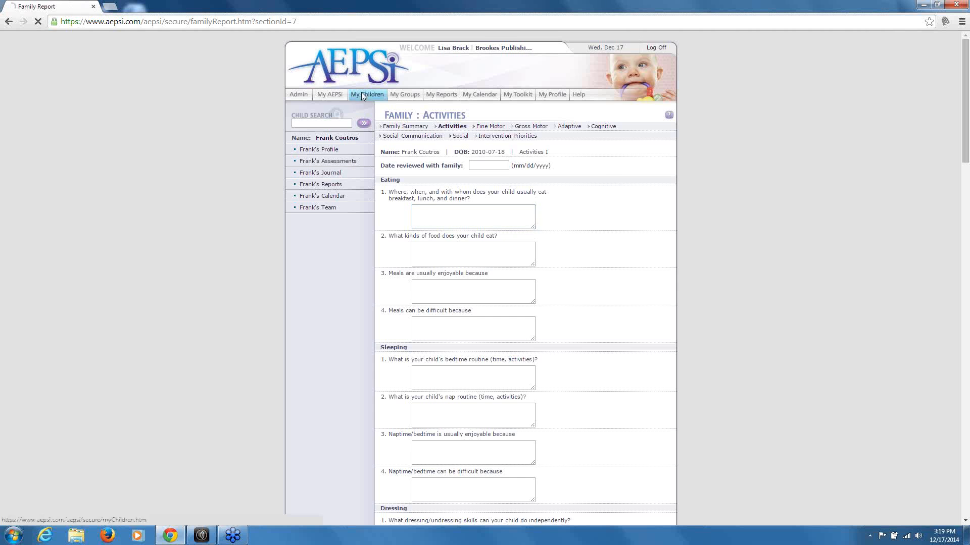
{"action": "left_click", "coordinate": [396, 156]}
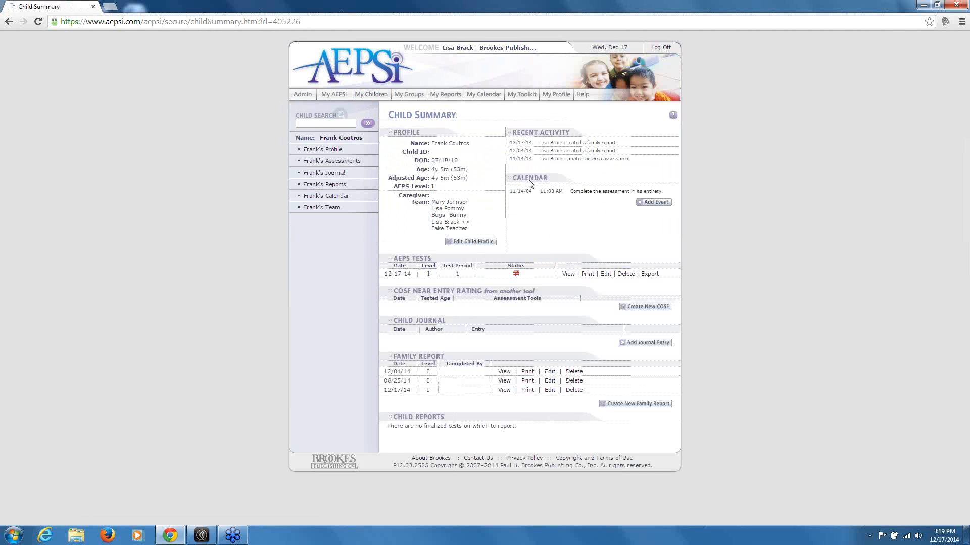
Go from My Children to the empty My Groups page
{"action": "left_click", "coordinate": [368, 96]}
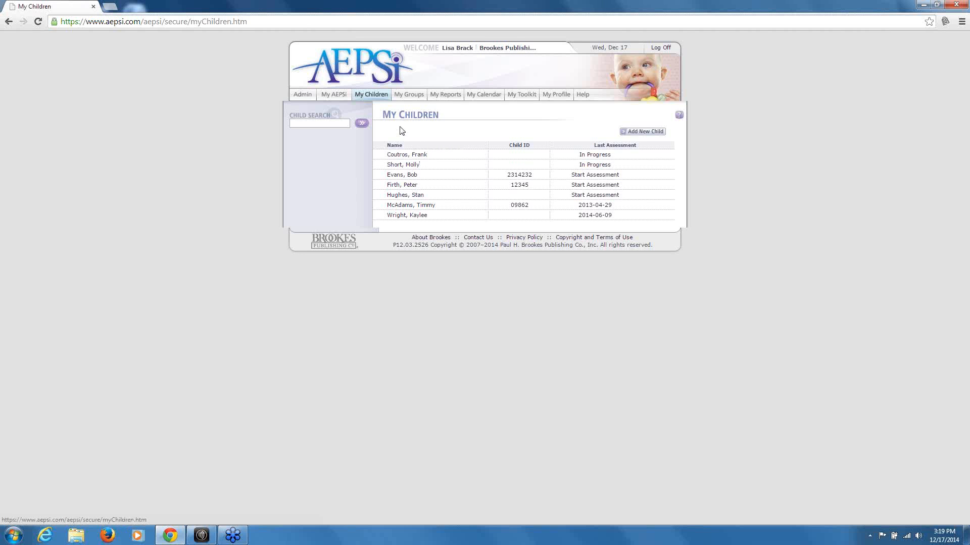
{"action": "left_click", "coordinate": [413, 96]}
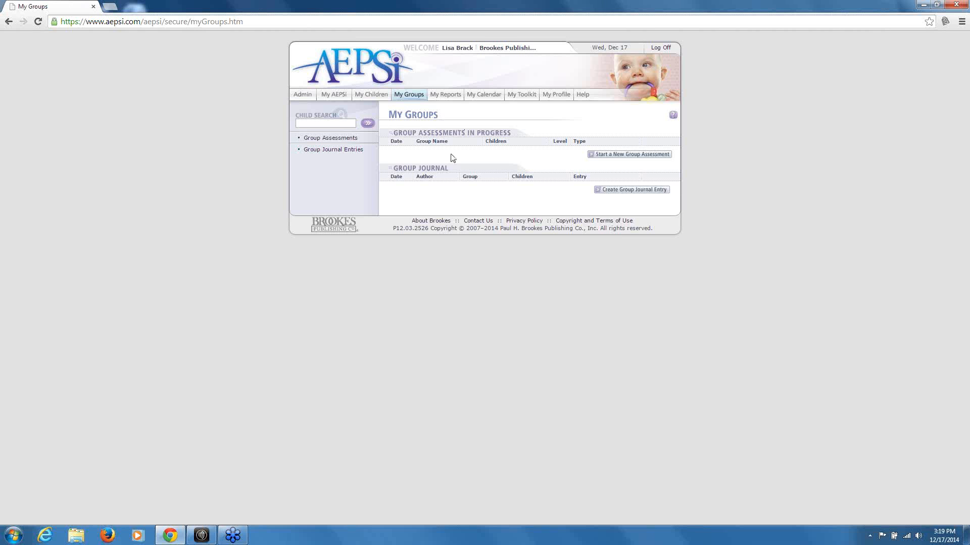
Start a new group assessment named 'Group D'
{"action": "left_click", "coordinate": [409, 95]}
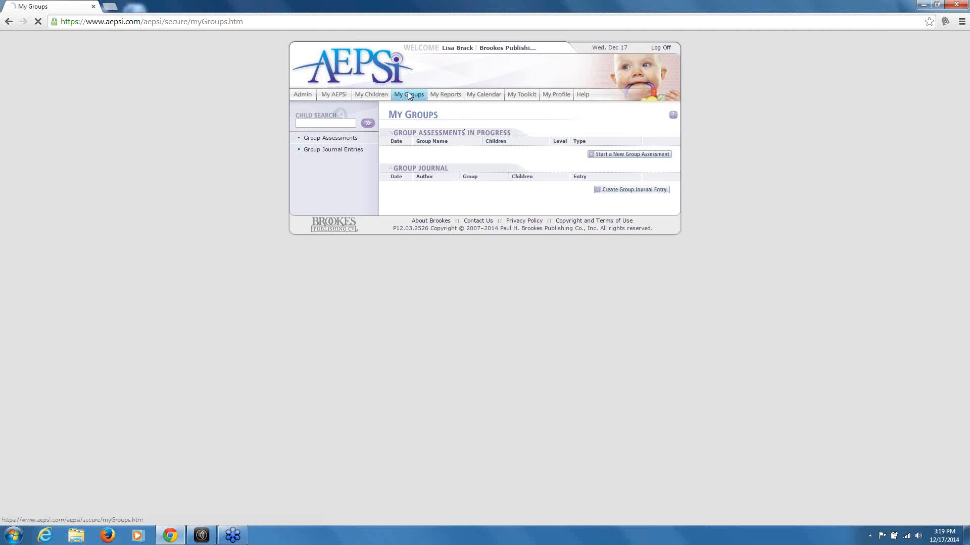
{"action": "left_click", "coordinate": [606, 154]}
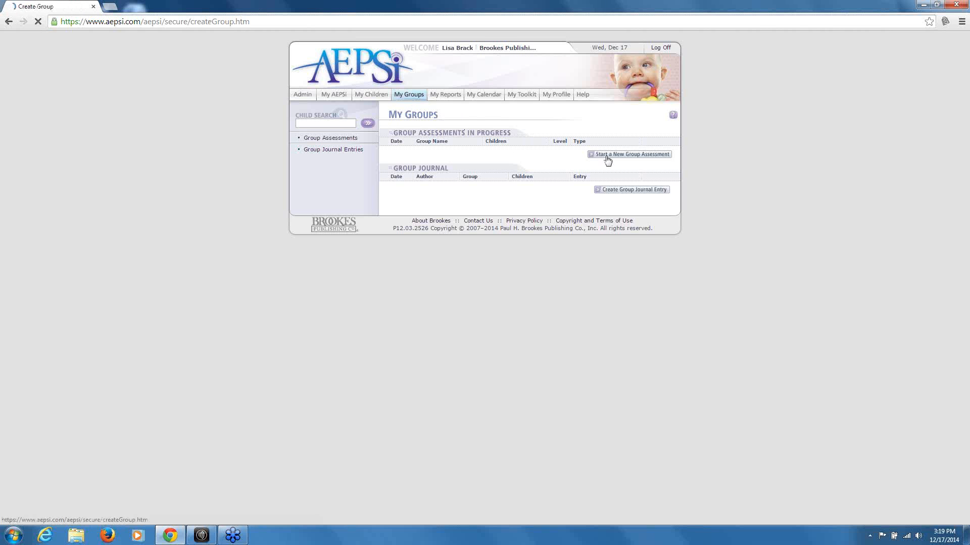
{"action": "left_click", "coordinate": [526, 128]}
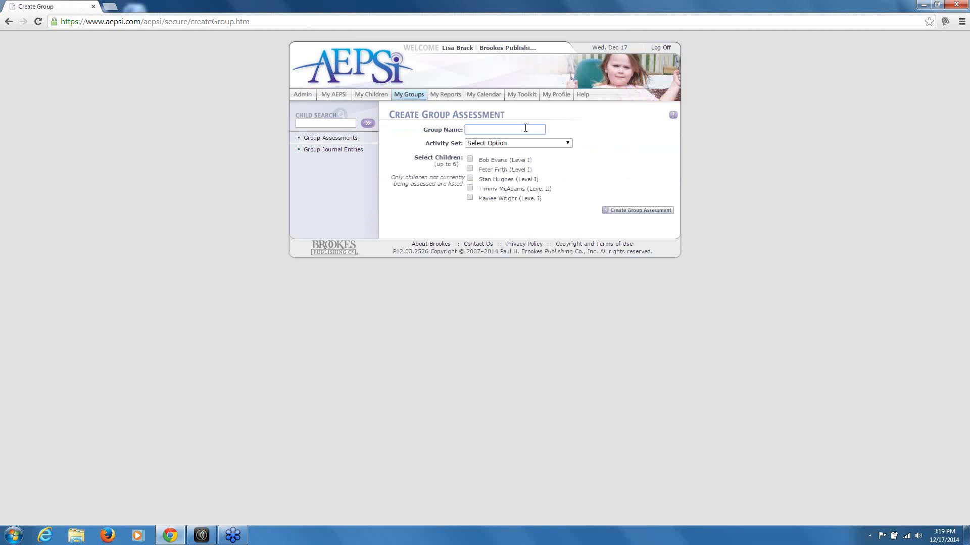
{"action": "type", "text": "Group D"}
Choose the Center-Based Activity (Level I) set, include three children, and create the assessment
{"action": "left_click", "coordinate": [550, 144]}
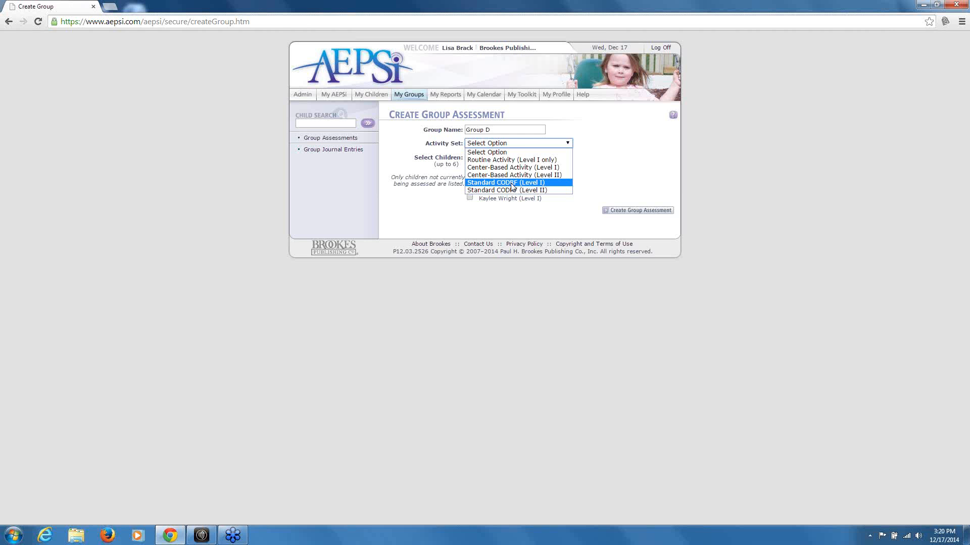
{"action": "left_click", "coordinate": [615, 161]}
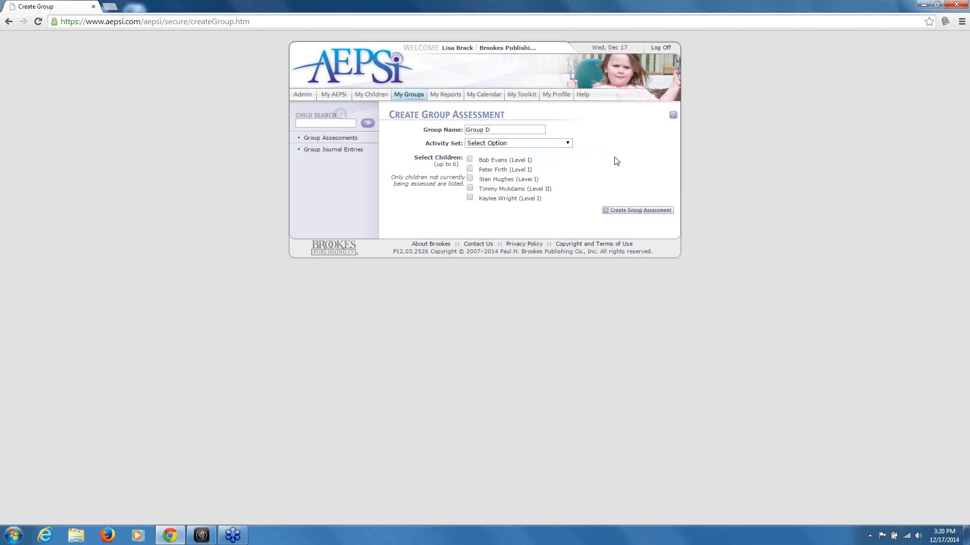
{"action": "left_click", "coordinate": [565, 143]}
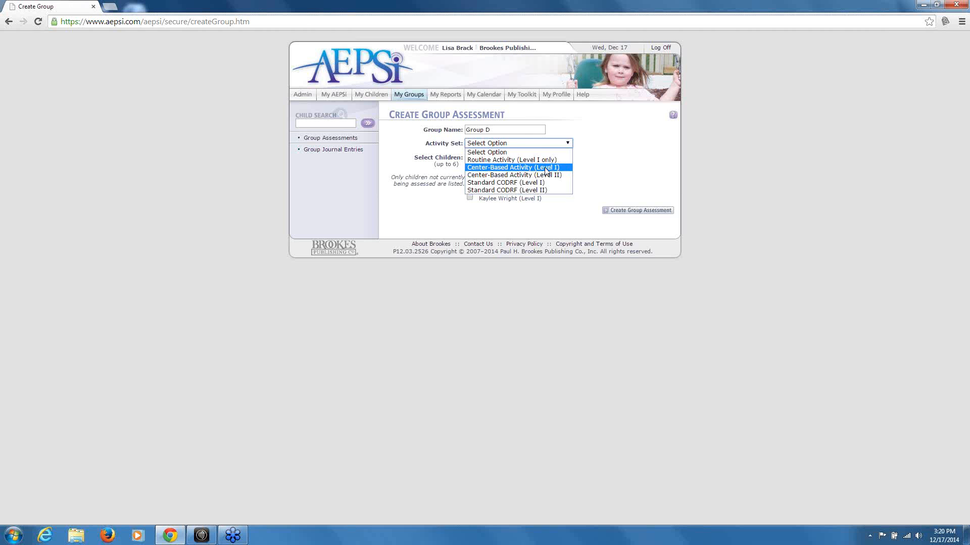
{"action": "left_click", "coordinate": [544, 168]}
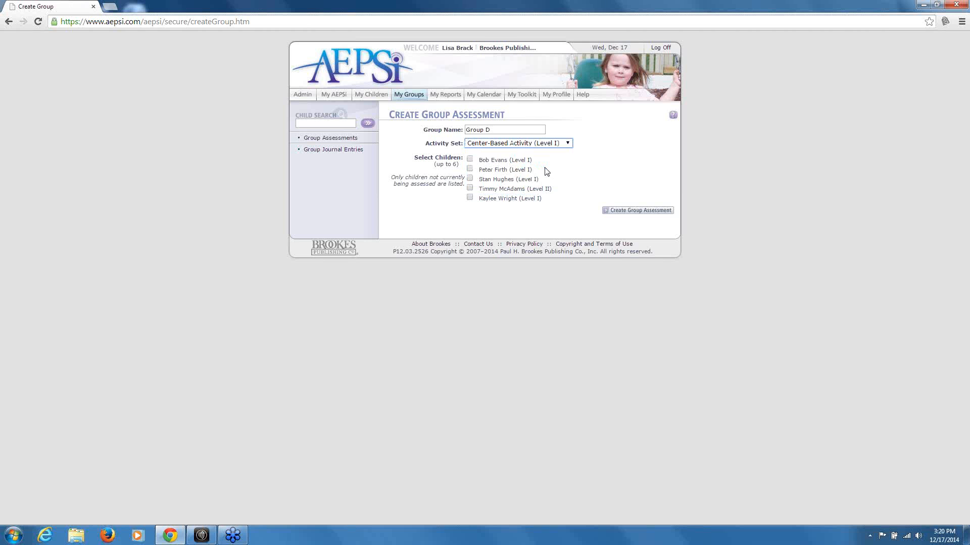
{"action": "left_click", "coordinate": [469, 159]}
{"action": "left_click", "coordinate": [471, 169]}
{"action": "left_click", "coordinate": [470, 178]}
{"action": "left_click", "coordinate": [622, 211]}
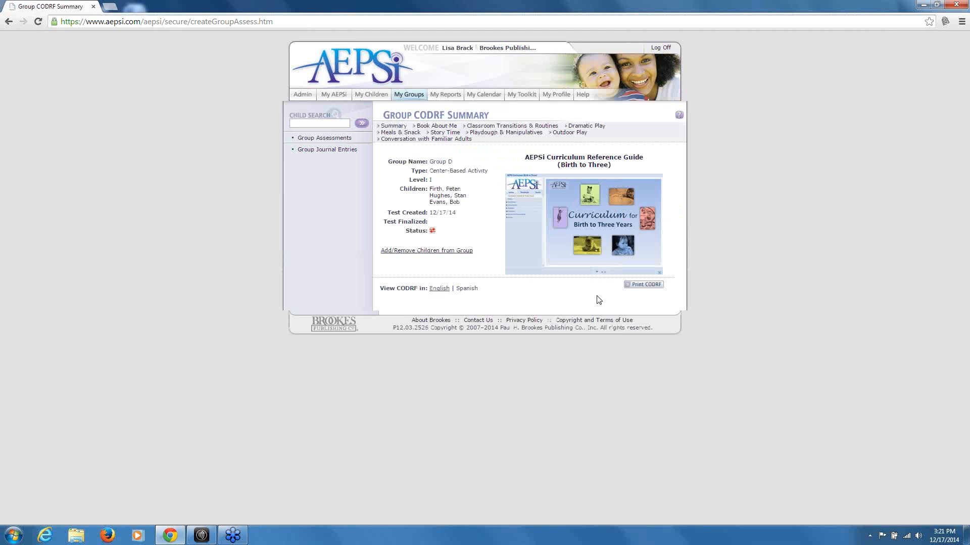
{"action": "left_click", "coordinate": [645, 287]}
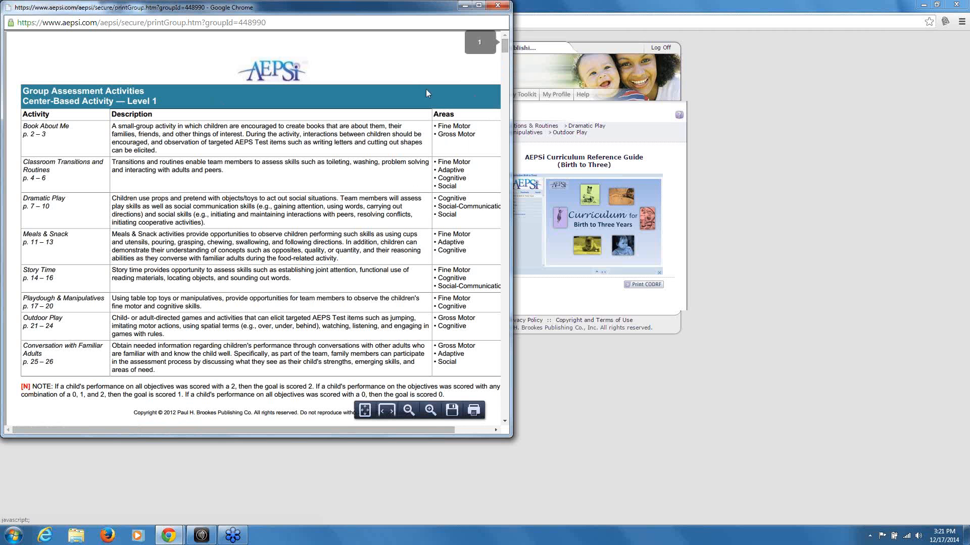
{"action": "left_click_drag", "start_coordinate": [507, 44], "coordinate": [508, 55]}
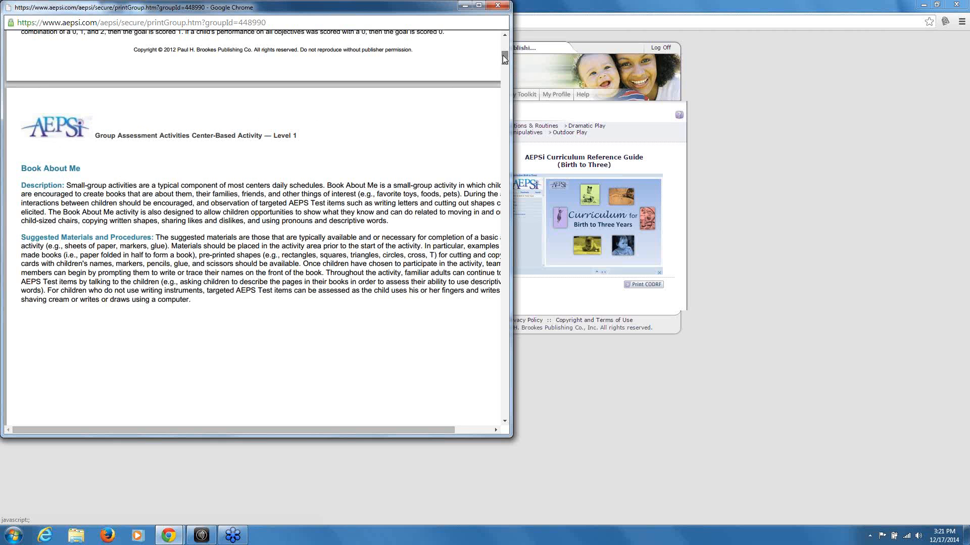
{"action": "left_click_drag", "start_coordinate": [502, 55], "coordinate": [502, 71]}
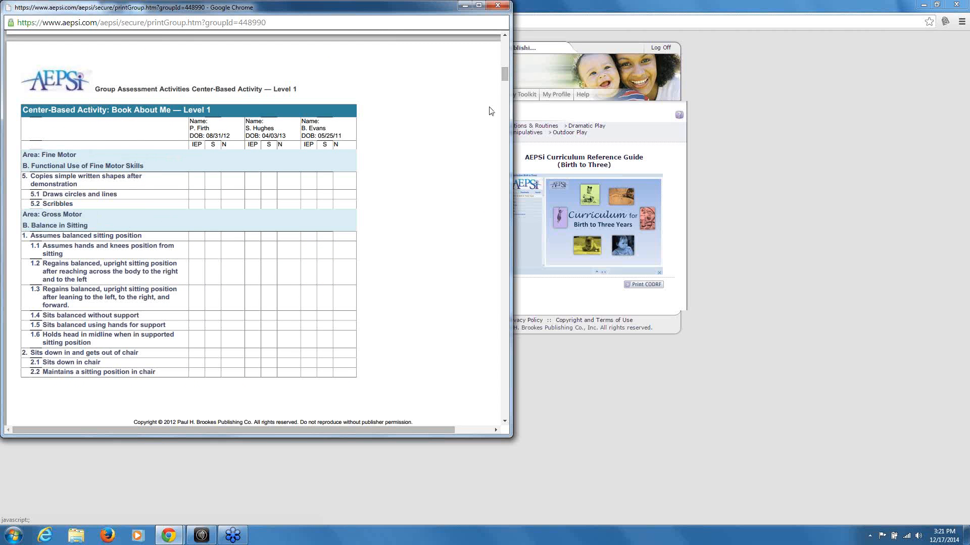
{"action": "scroll", "coordinate": [298, 115], "scroll_direction": "up", "scroll_amount": 1}
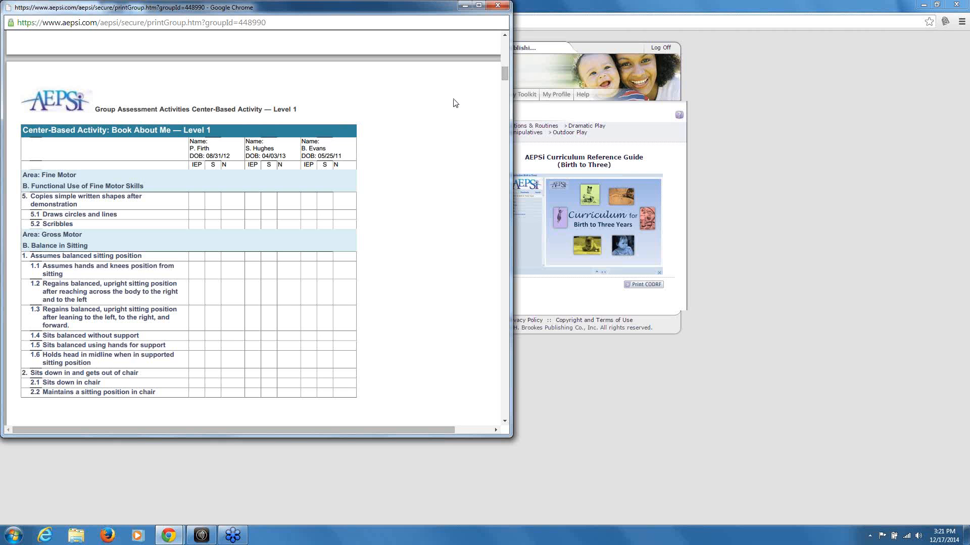
{"action": "scroll", "coordinate": [392, 89], "scroll_direction": "up", "scroll_amount": 6}
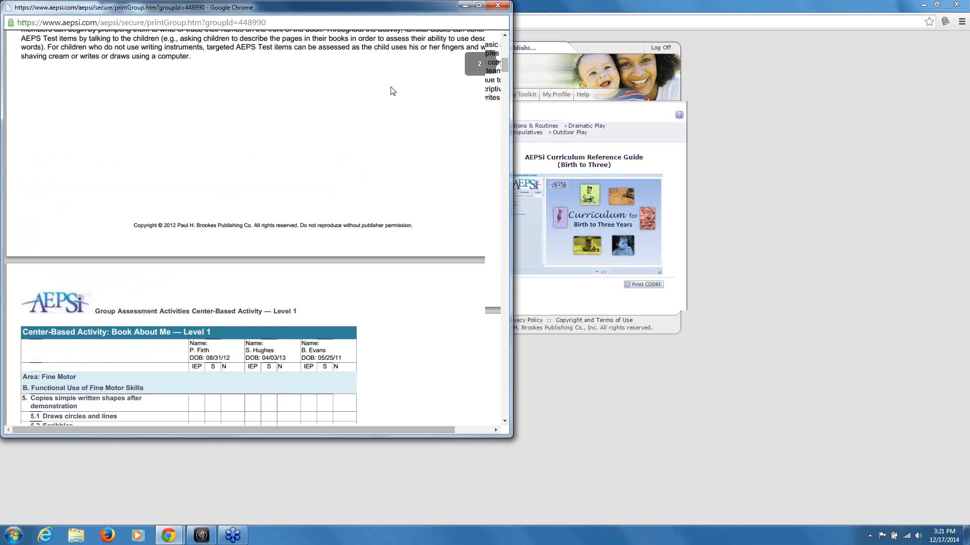
{"action": "scroll", "coordinate": [279, 86], "scroll_direction": "down", "scroll_amount": 6}
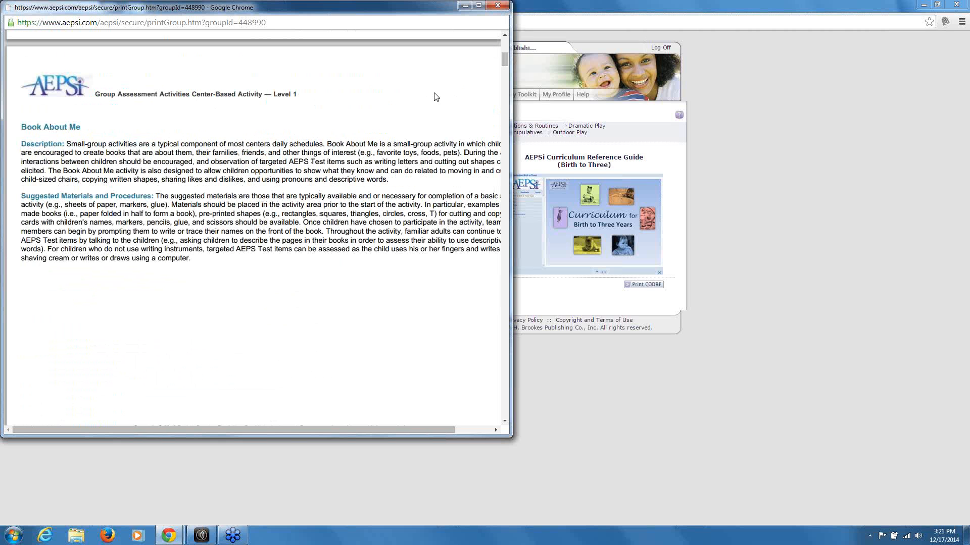
{"action": "left_click", "coordinate": [504, 421]}
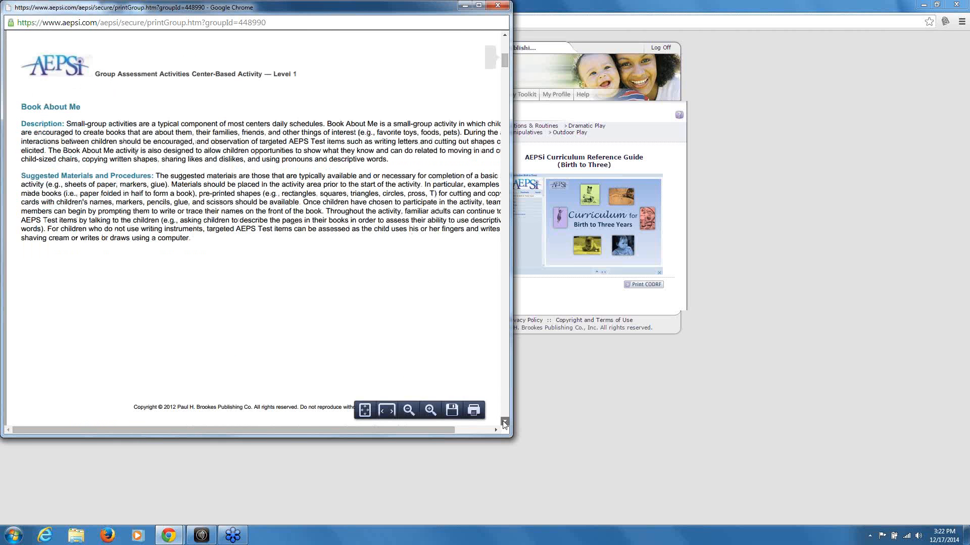
{"action": "scroll", "coordinate": [504, 423], "scroll_direction": "down", "scroll_amount": 6}
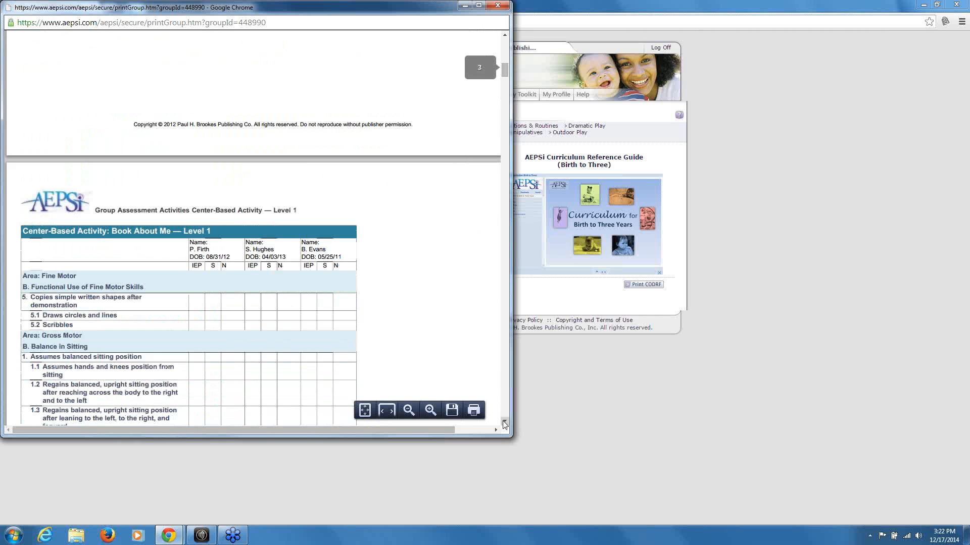
{"action": "scroll", "coordinate": [504, 423], "scroll_direction": "down", "scroll_amount": 2}
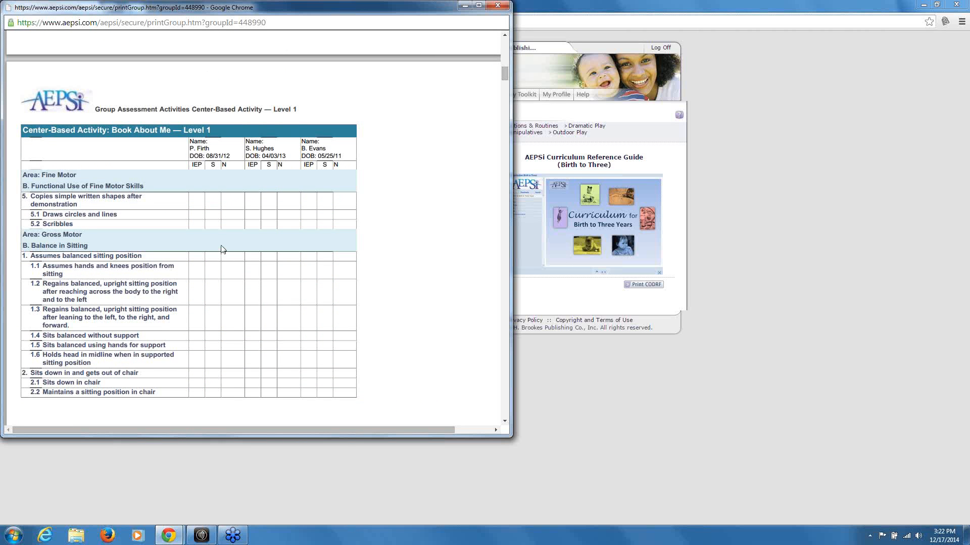
{"action": "scroll", "coordinate": [222, 245], "scroll_direction": "down", "scroll_amount": 3}
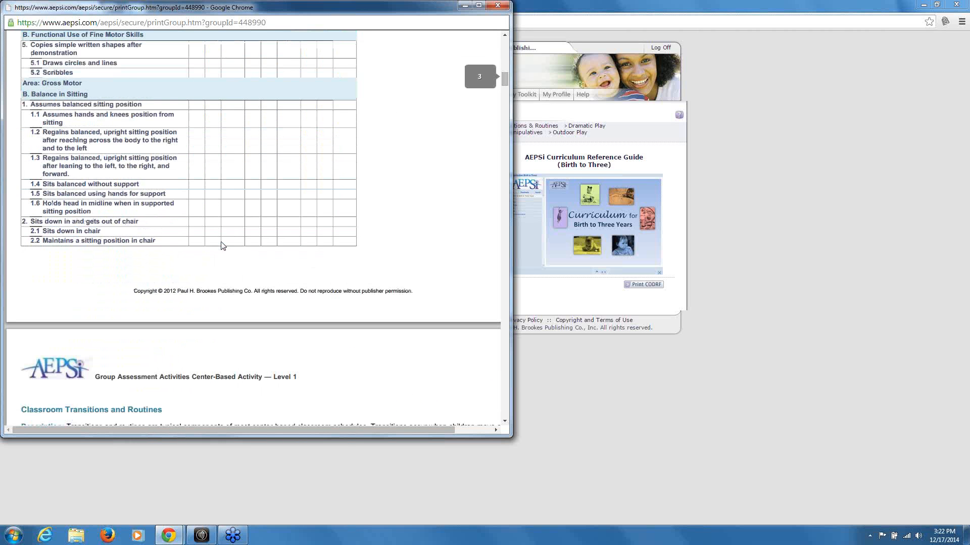
{"action": "scroll", "coordinate": [223, 246], "scroll_direction": "down", "scroll_amount": 1}
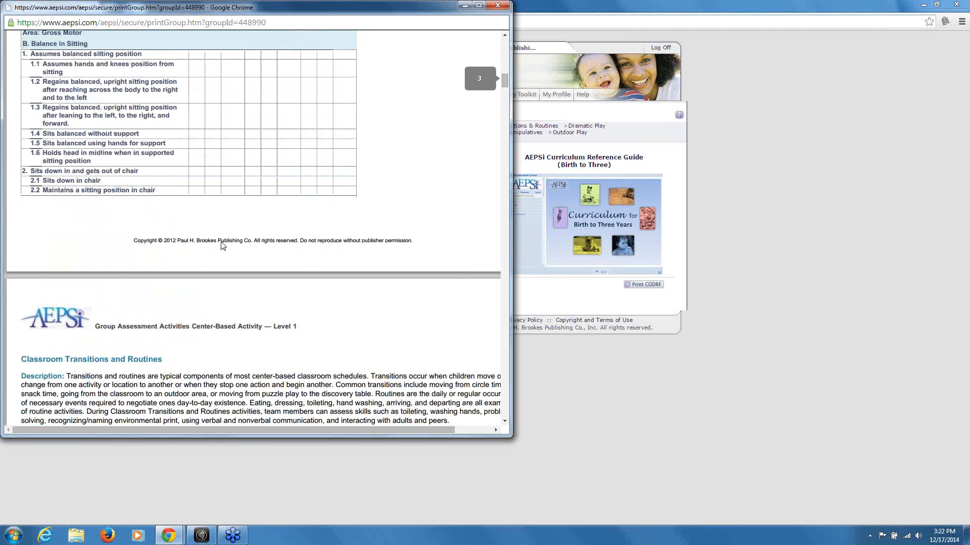
{"action": "left_click", "coordinate": [497, 6]}
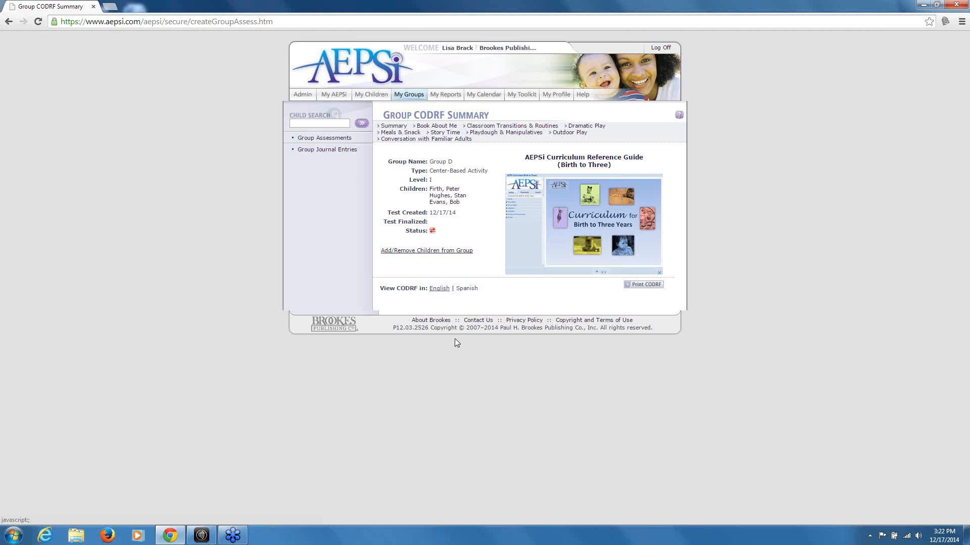
Open Group D's Center-Based Activity summary and its Book About Me scoring sheet
{"action": "left_click", "coordinate": [422, 101]}
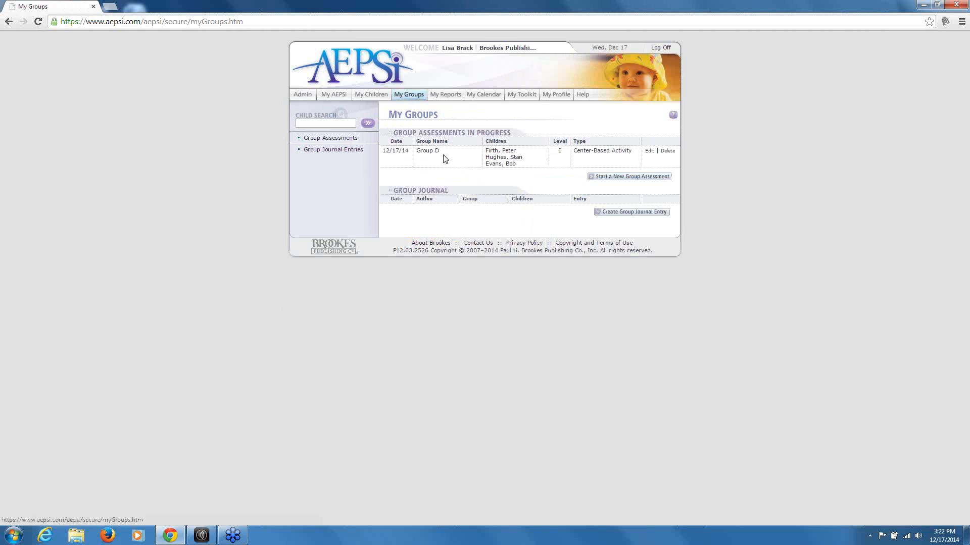
{"action": "left_click", "coordinate": [584, 153]}
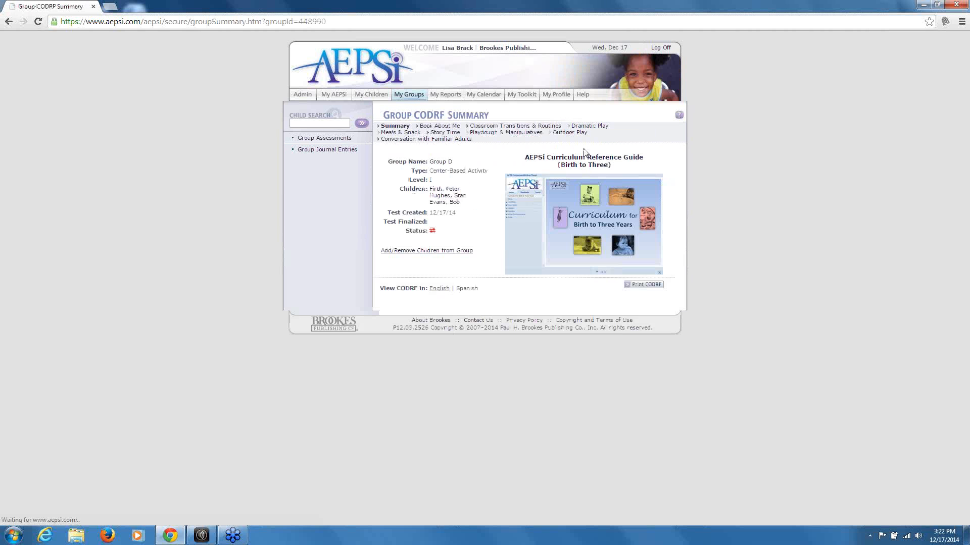
{"action": "left_click", "coordinate": [446, 127]}
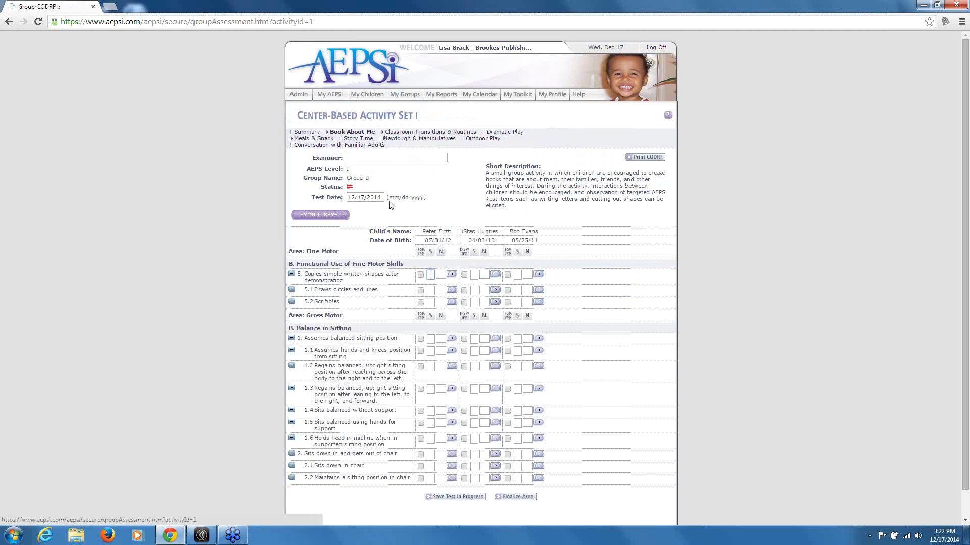
Enter the examiner's name, mark the first child's item 5 as IFSP/IEP, then leave for My Groups
{"action": "left_click", "coordinate": [381, 157]}
{"action": "type", "text": "L"}
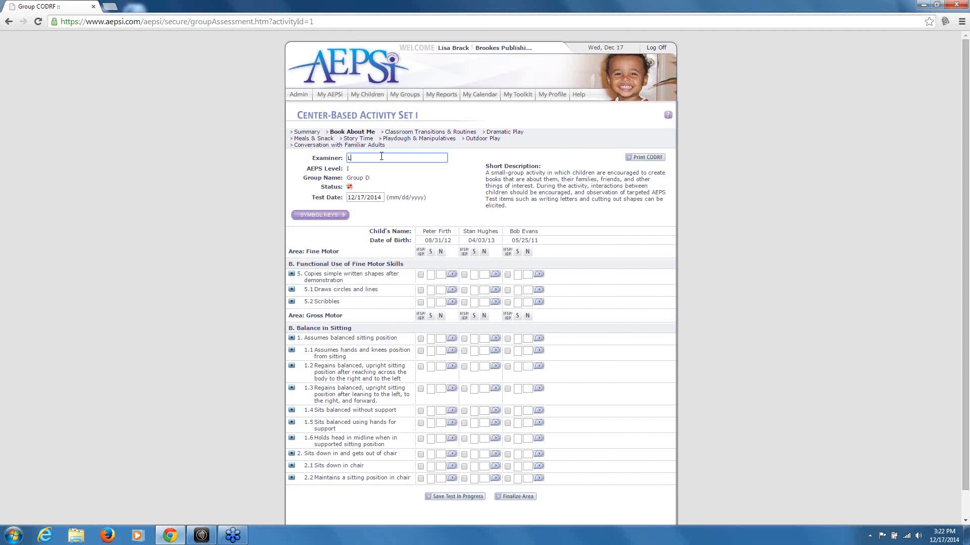
{"action": "type", "text": "isa"}
{"action": "left_click", "coordinate": [430, 276]}
{"action": "left_click", "coordinate": [420, 275]}
{"action": "scroll", "coordinate": [624, 387], "scroll_direction": "down", "scroll_amount": 1}
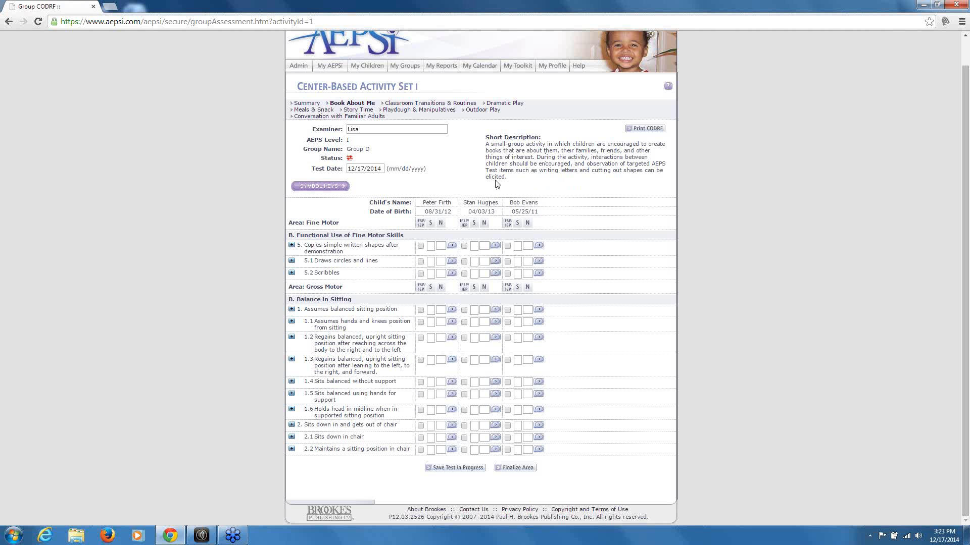
{"action": "left_click", "coordinate": [399, 67]}
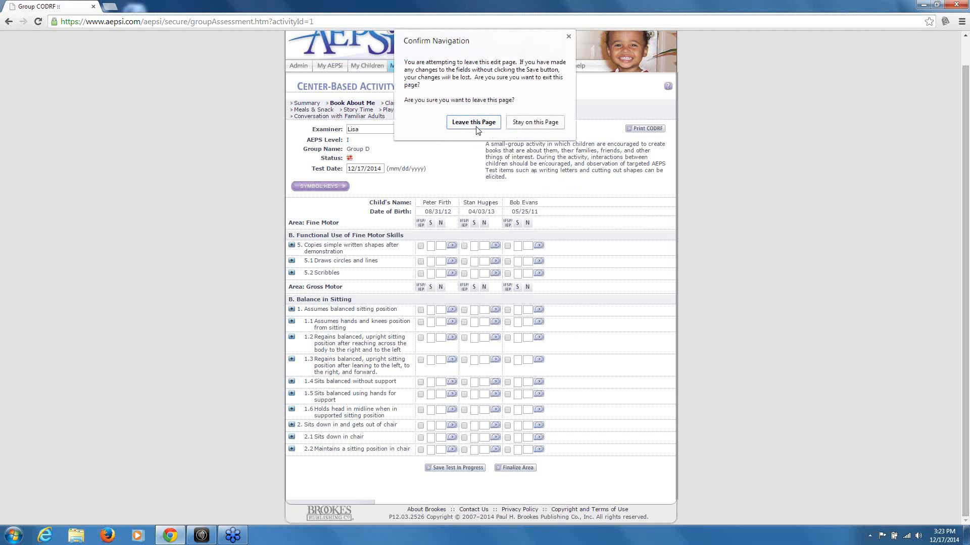
Leave the unsaved sheet, delete the Group D assessment, and show the My Children list
{"action": "left_click", "coordinate": [475, 123]}
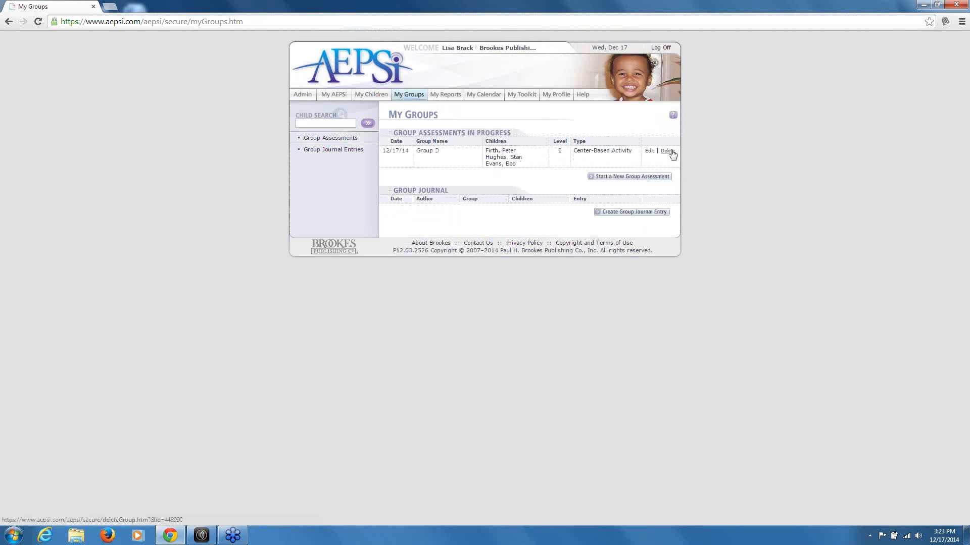
{"action": "left_click", "coordinate": [668, 151]}
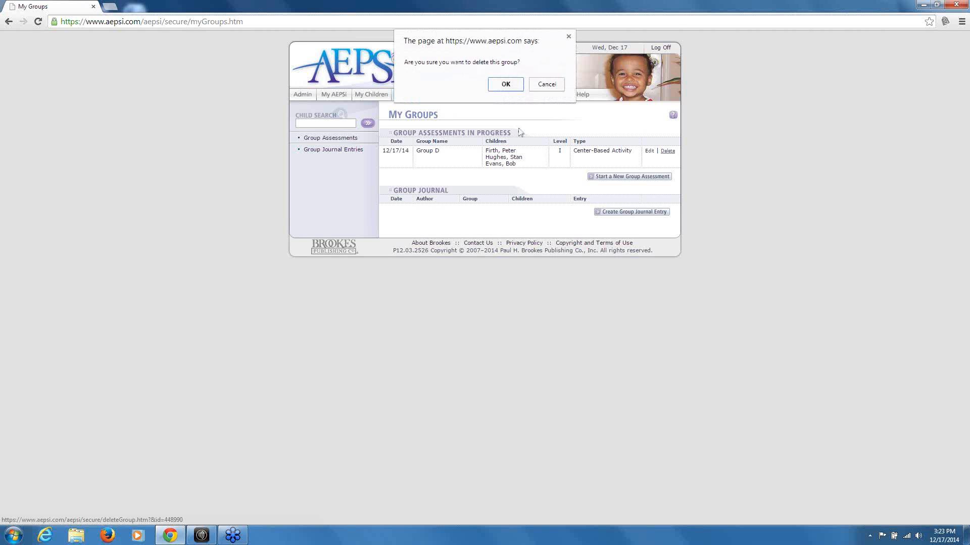
{"action": "left_click", "coordinate": [506, 84]}
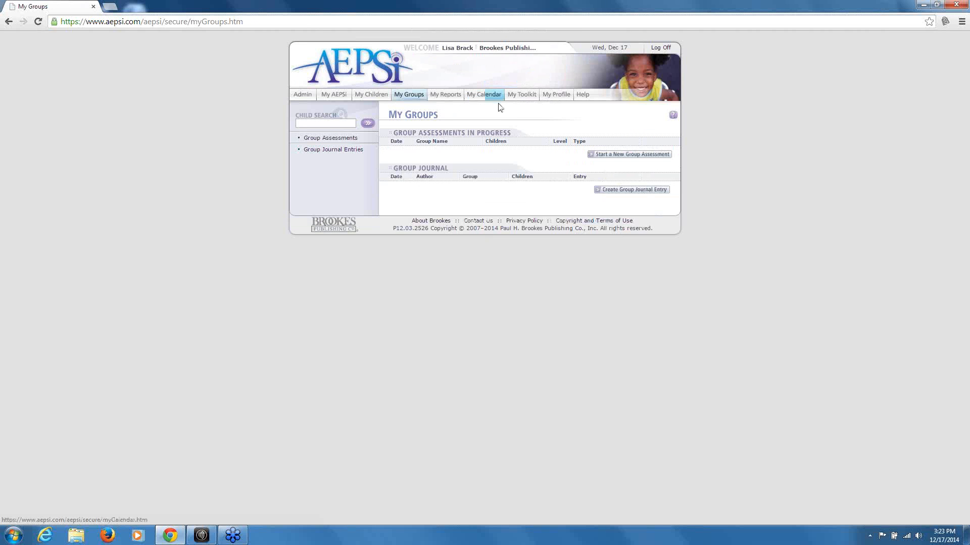
{"action": "left_click", "coordinate": [371, 94]}
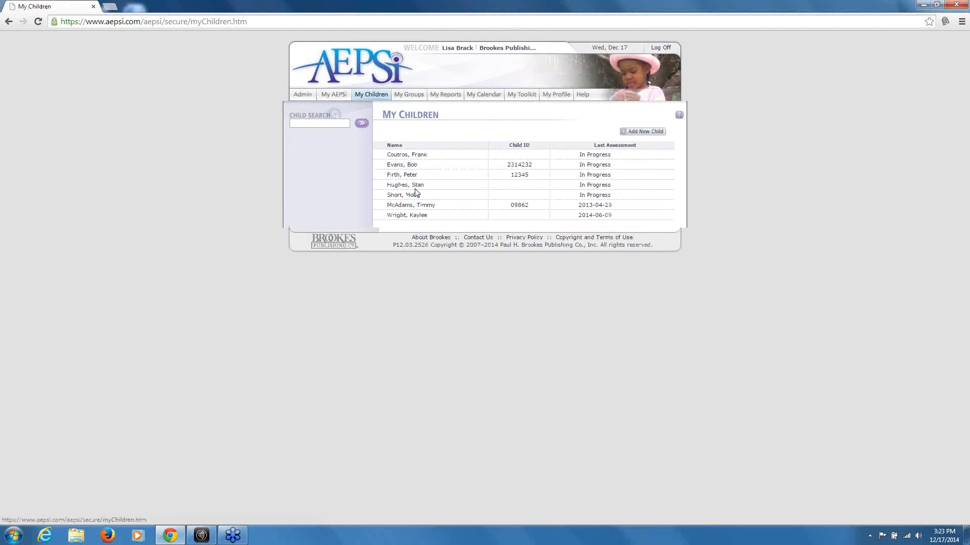
{"action": "left_click", "coordinate": [599, 165]}
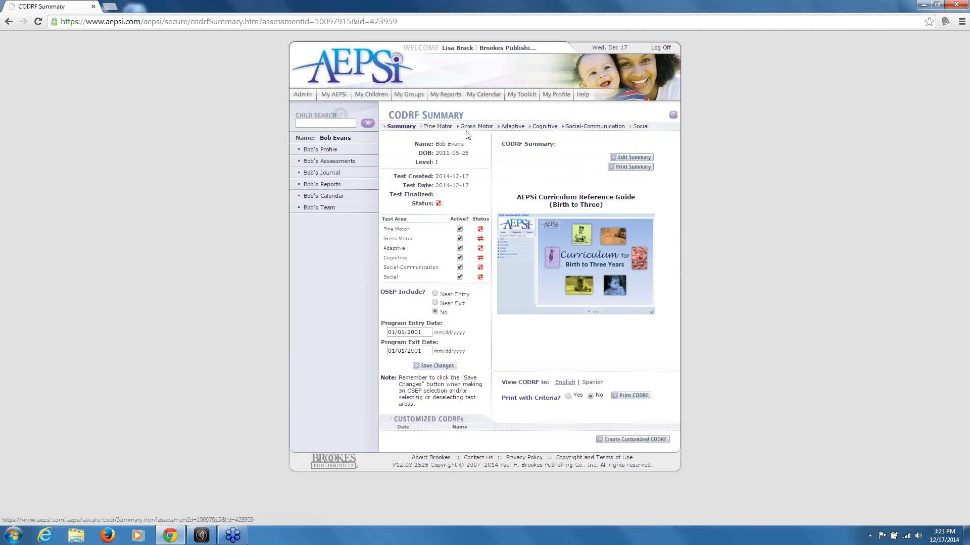
{"action": "left_click", "coordinate": [438, 126]}
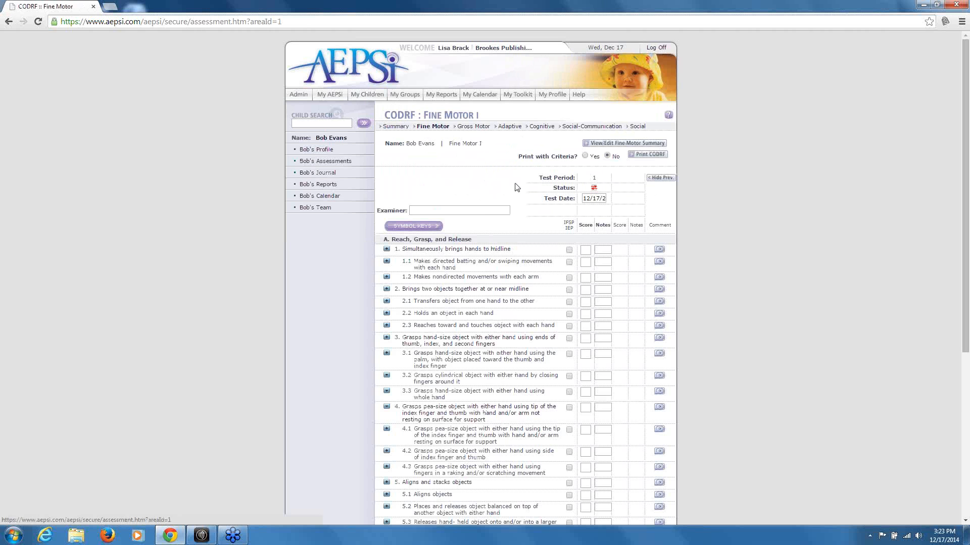
{"action": "left_click", "coordinate": [367, 95]}
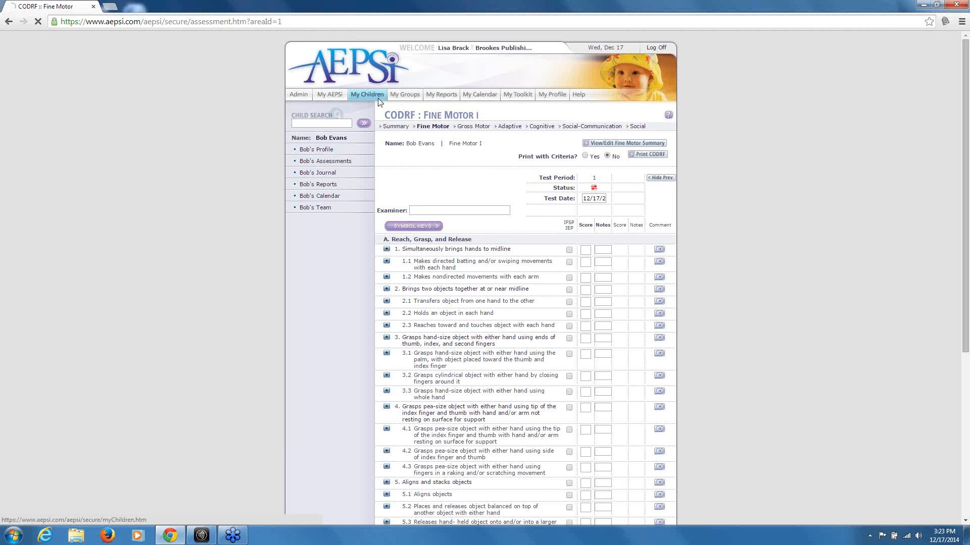
{"action": "left_click", "coordinate": [409, 165]}
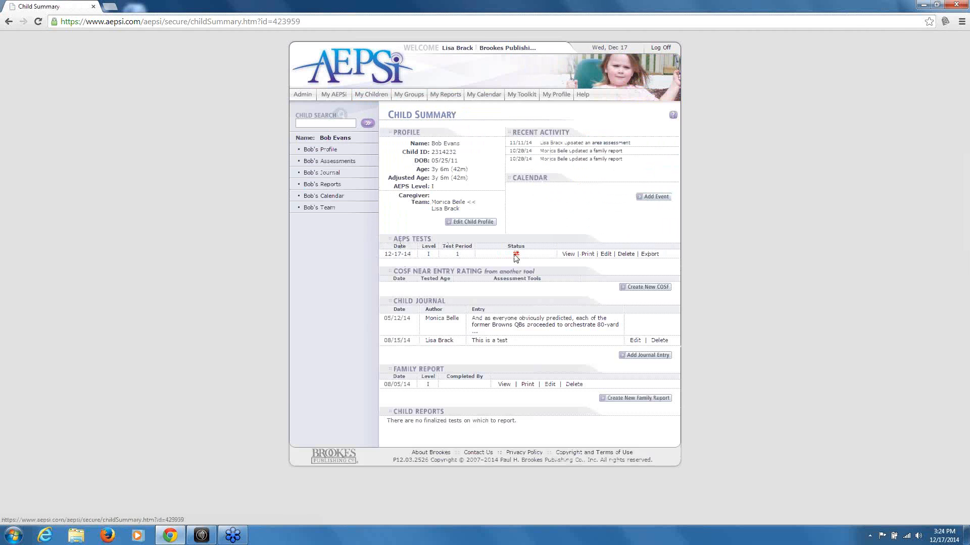
{"action": "left_click", "coordinate": [569, 254]}
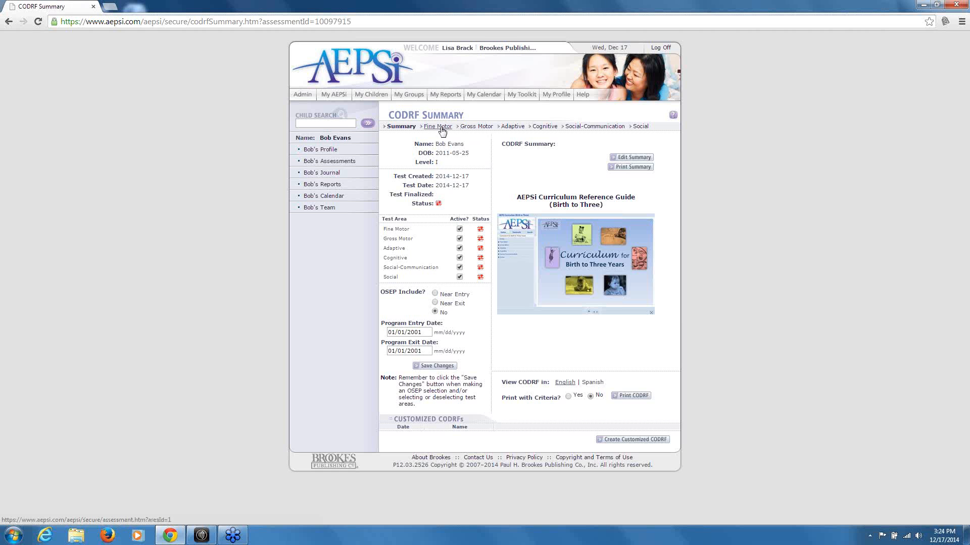
{"action": "left_click", "coordinate": [438, 127]}
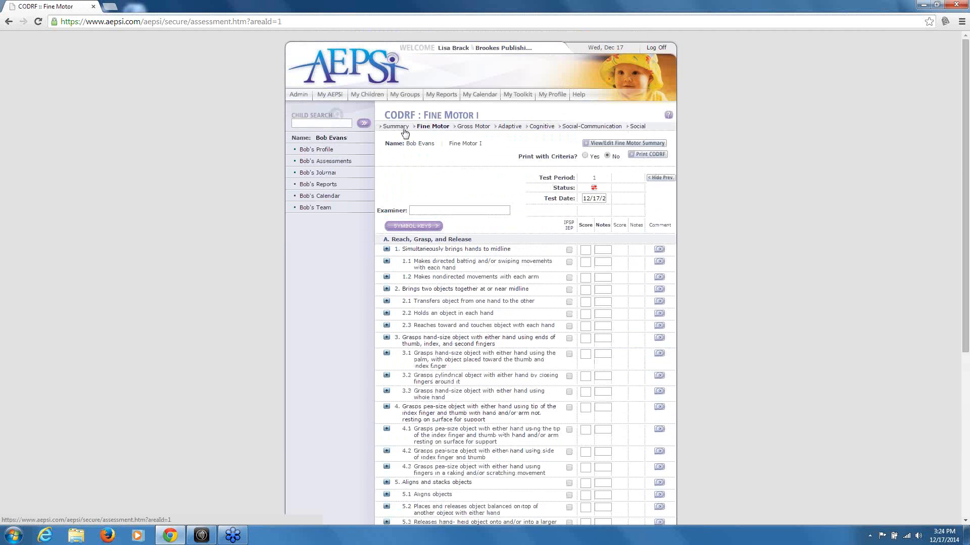
{"action": "left_click", "coordinate": [404, 129]}
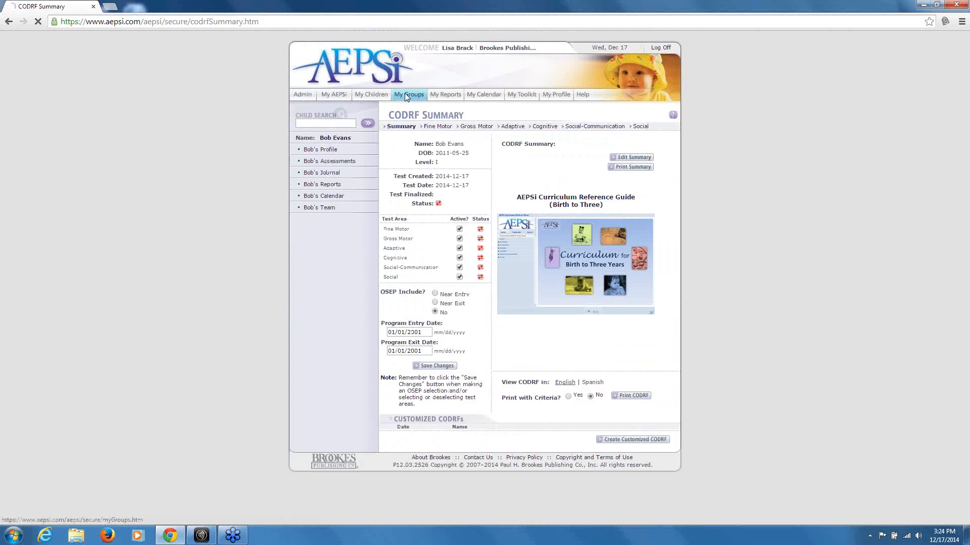
{"action": "left_click", "coordinate": [406, 95]}
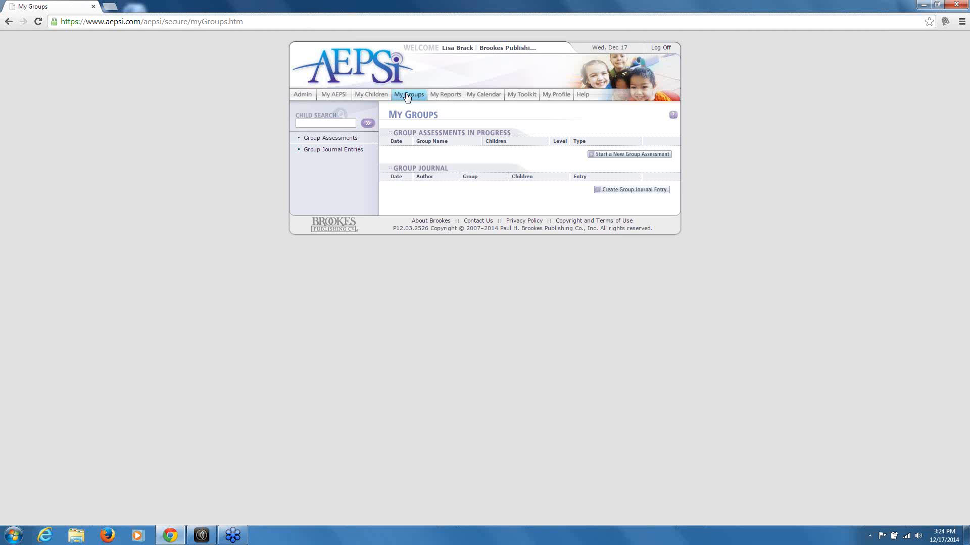
{"action": "left_click", "coordinate": [372, 94]}
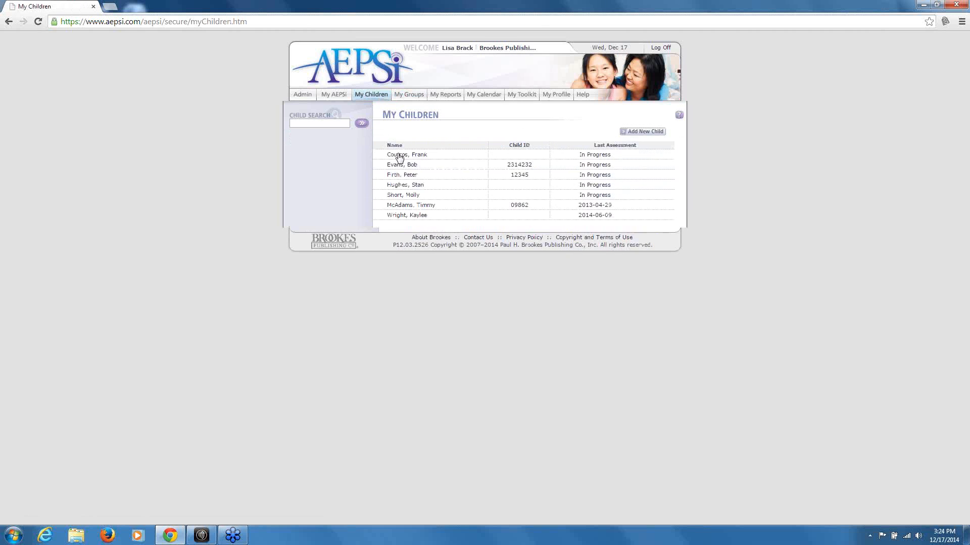
Add an event for the first child on 12/20/2014 at 08:00: 'Assessment needs to be finalized'
{"action": "left_click", "coordinate": [399, 156]}
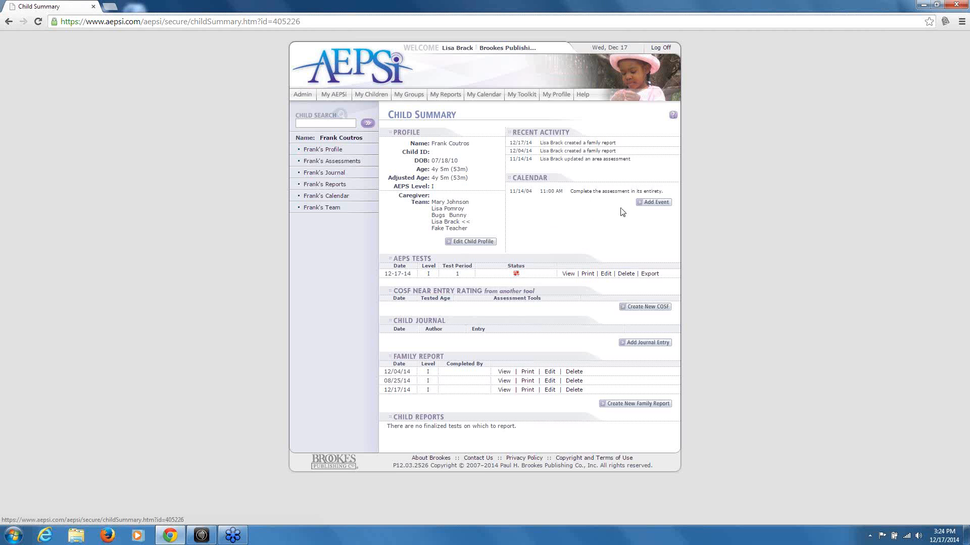
{"action": "left_click", "coordinate": [653, 203]}
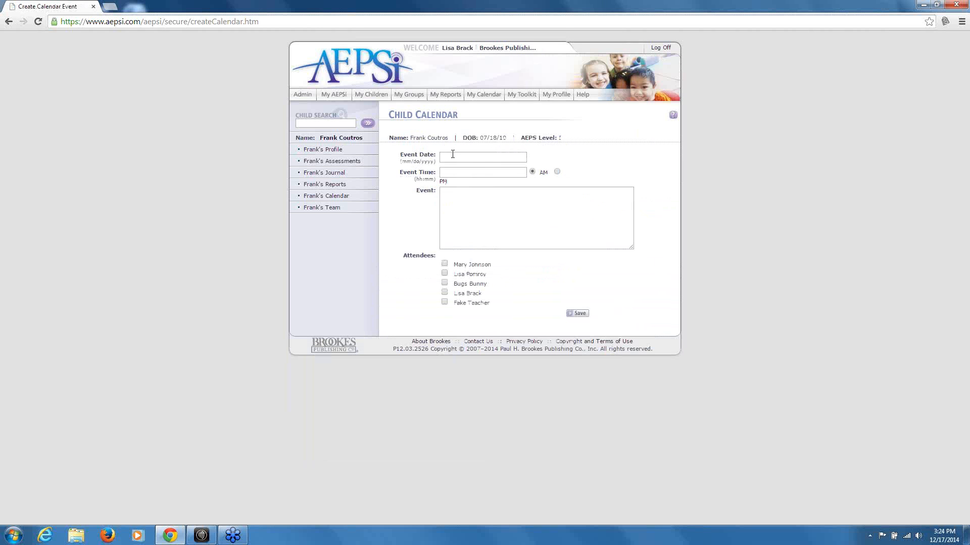
{"action": "left_click", "coordinate": [453, 155]}
{"action": "type", "text": "12/20/2014"}
{"action": "left_click", "coordinate": [473, 175]}
{"action": "type", "text": "08:00"}
{"action": "left_click", "coordinate": [477, 208]}
{"action": "type", "text": "Assessm"}
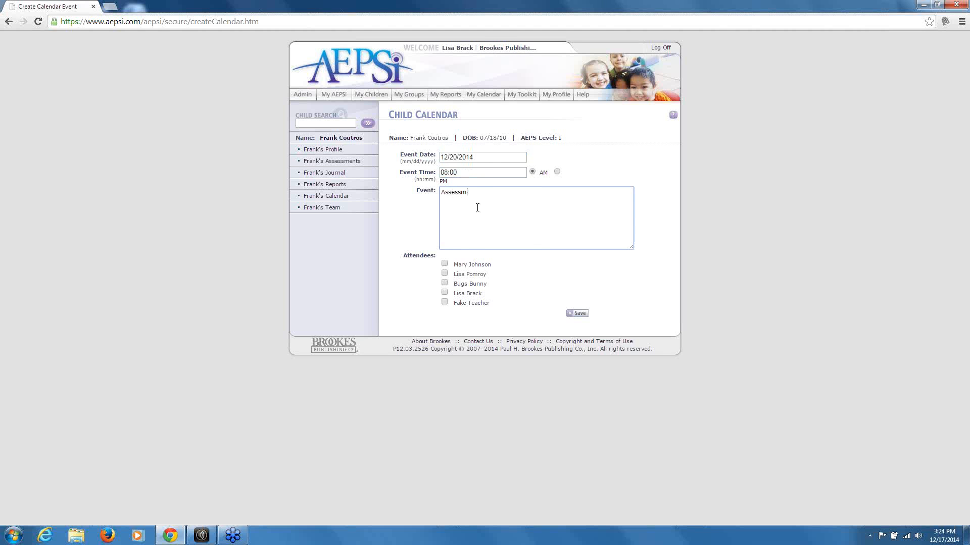
{"action": "type", "text": "ent needs tobe fi"}
{"action": "key", "text": "BackSpace"}
{"action": "key", "text": "BackSpace"}
{"action": "type", "text": "be finalized"}
{"action": "left_click", "coordinate": [473, 194]}
Add three team members as event attendees and save the event
{"action": "left_click", "coordinate": [444, 264]}
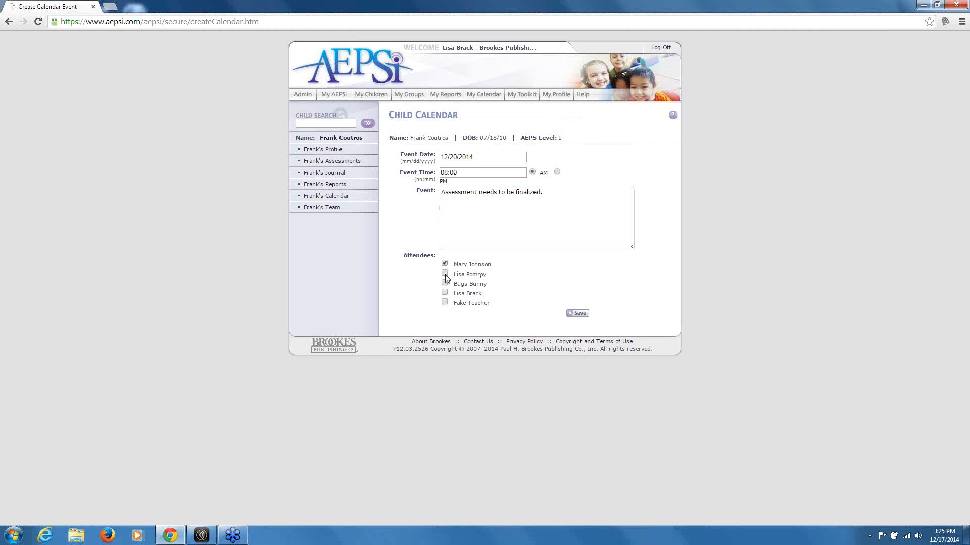
{"action": "left_click", "coordinate": [444, 273]}
{"action": "left_click", "coordinate": [445, 293]}
{"action": "left_click", "coordinate": [574, 314]}
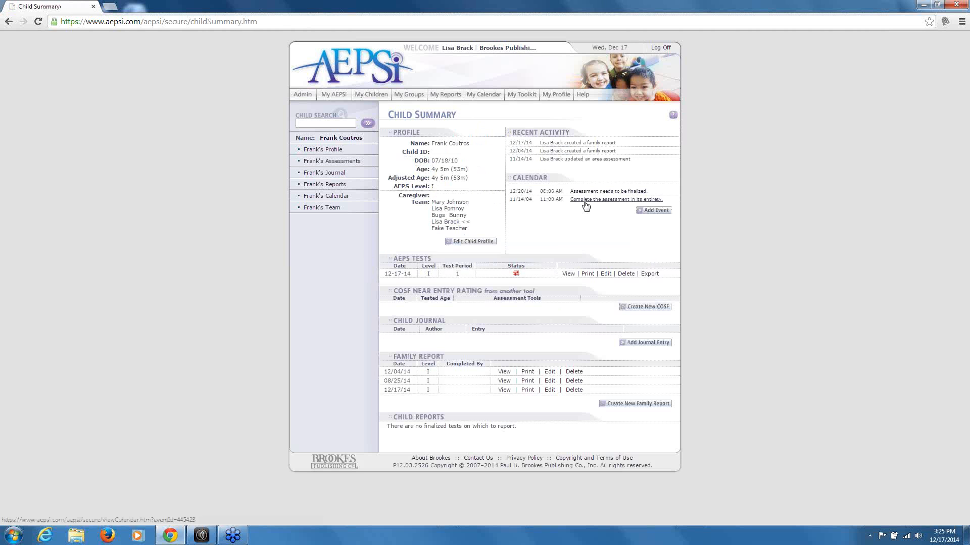
Check the new event in the overall calendar, then go to My Reports
{"action": "left_click", "coordinate": [479, 98]}
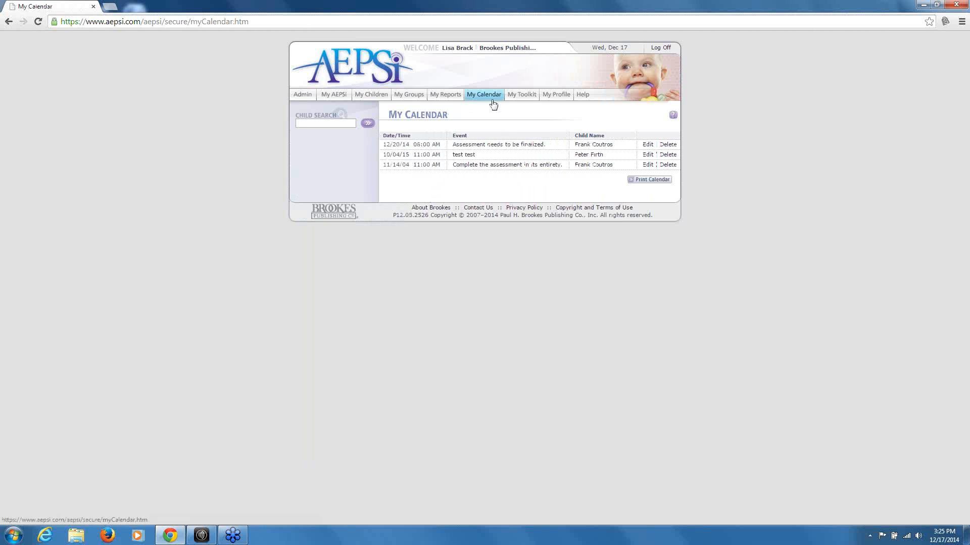
{"action": "left_click", "coordinate": [367, 95]}
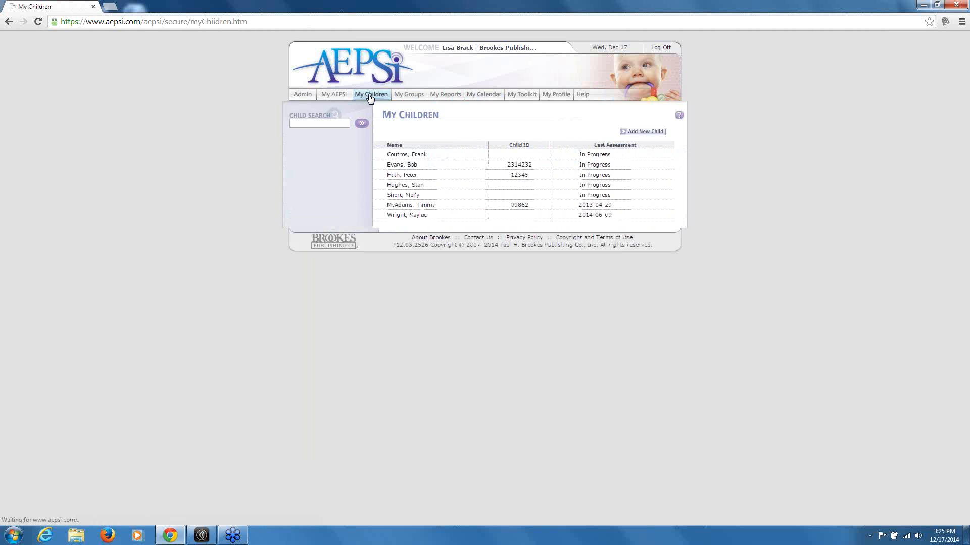
{"action": "left_click", "coordinate": [403, 156]}
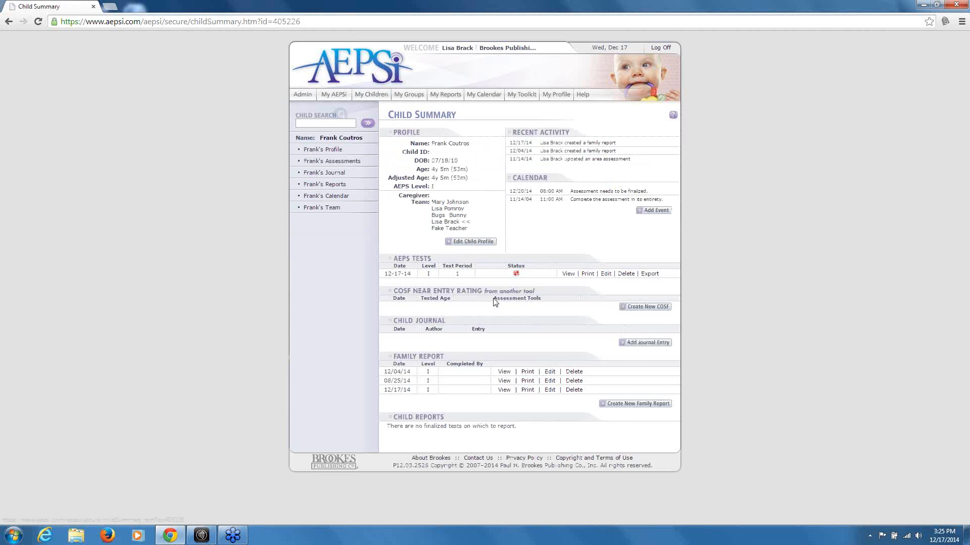
{"action": "left_click", "coordinate": [484, 96]}
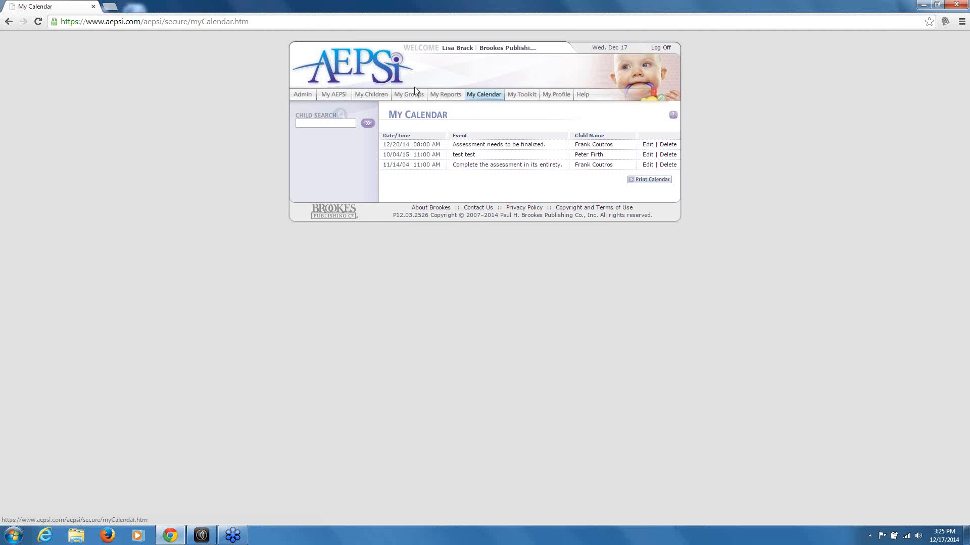
{"action": "left_click", "coordinate": [441, 98]}
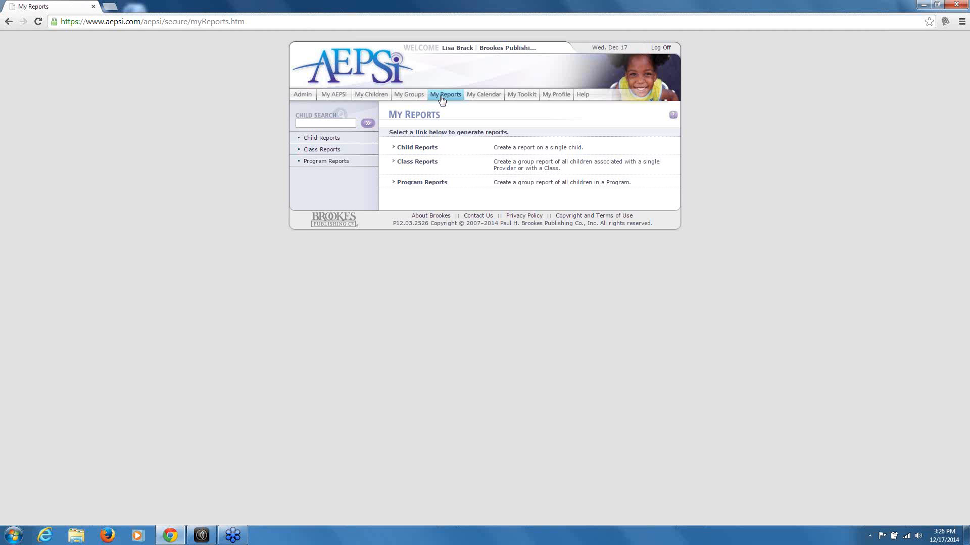
Create a Score Summary child report for the chosen child covering test periods 1 to 3
{"action": "left_click", "coordinate": [442, 97]}
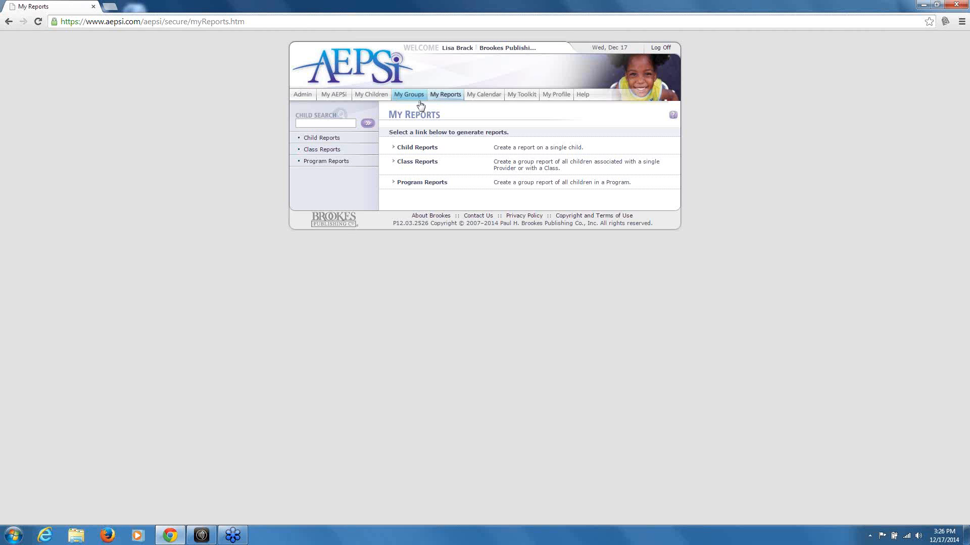
{"action": "left_click", "coordinate": [416, 148]}
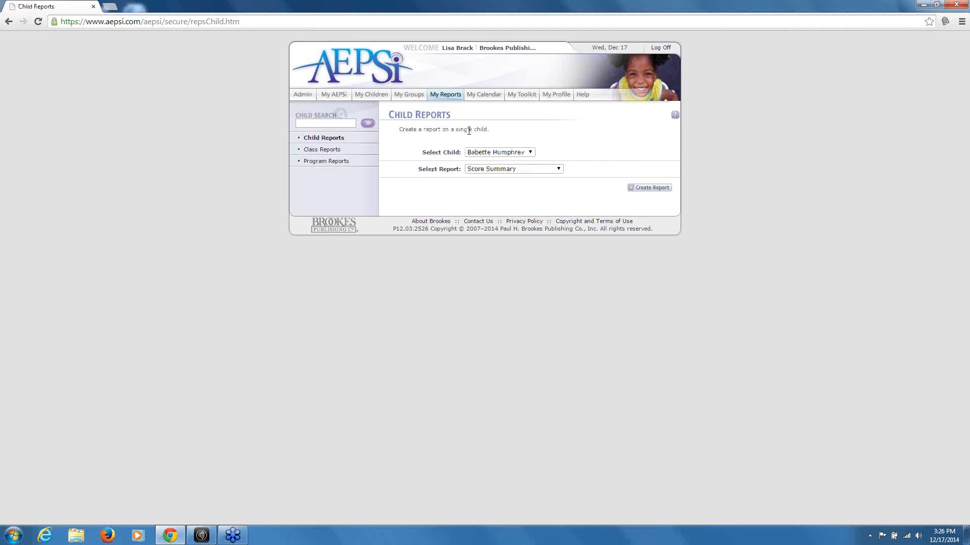
{"action": "left_click", "coordinate": [530, 152]}
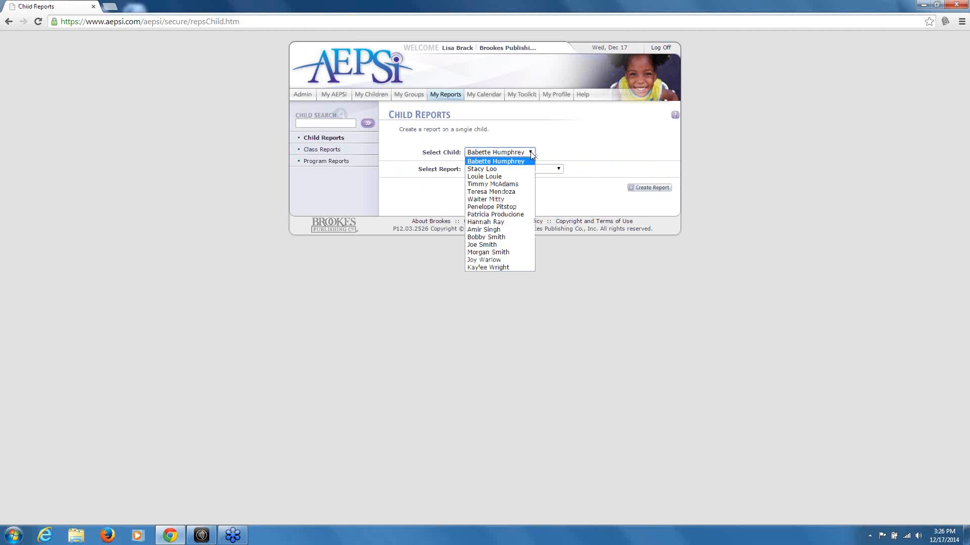
{"action": "left_click", "coordinate": [524, 184]}
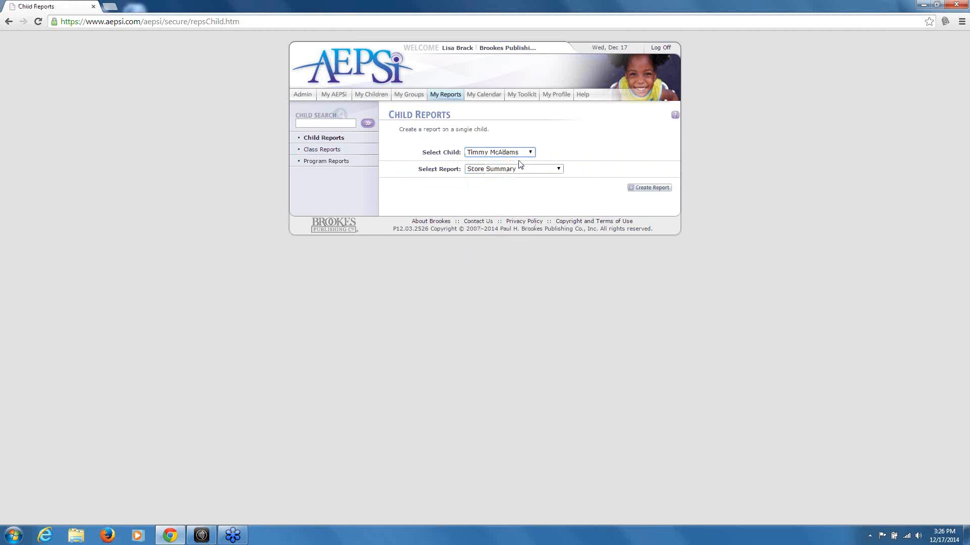
{"action": "left_click", "coordinate": [556, 170]}
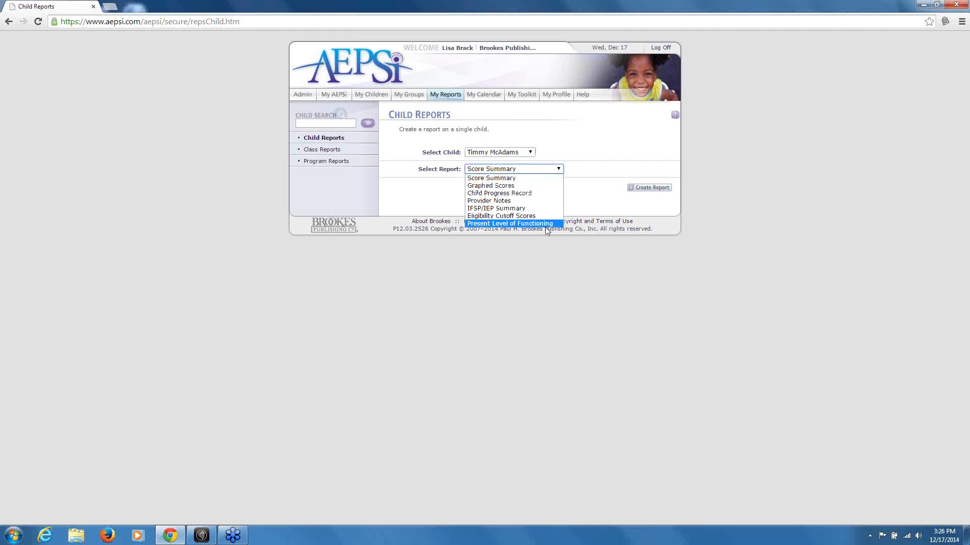
{"action": "left_click", "coordinate": [545, 178]}
{"action": "left_click", "coordinate": [639, 189]}
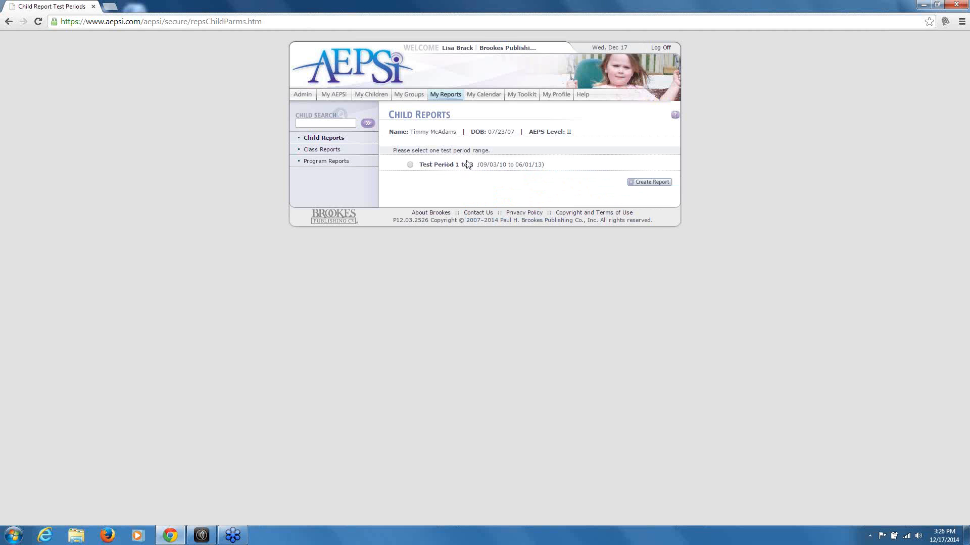
{"action": "left_click", "coordinate": [410, 165]}
{"action": "left_click", "coordinate": [638, 183]}
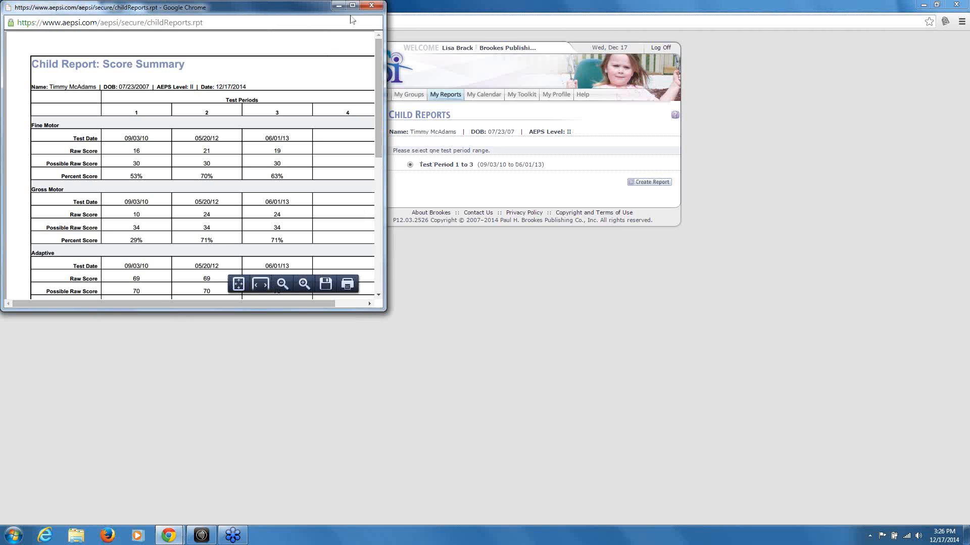
View the Score Summary report full screen, close it, and return to Child Reports
{"action": "left_click", "coordinate": [353, 6]}
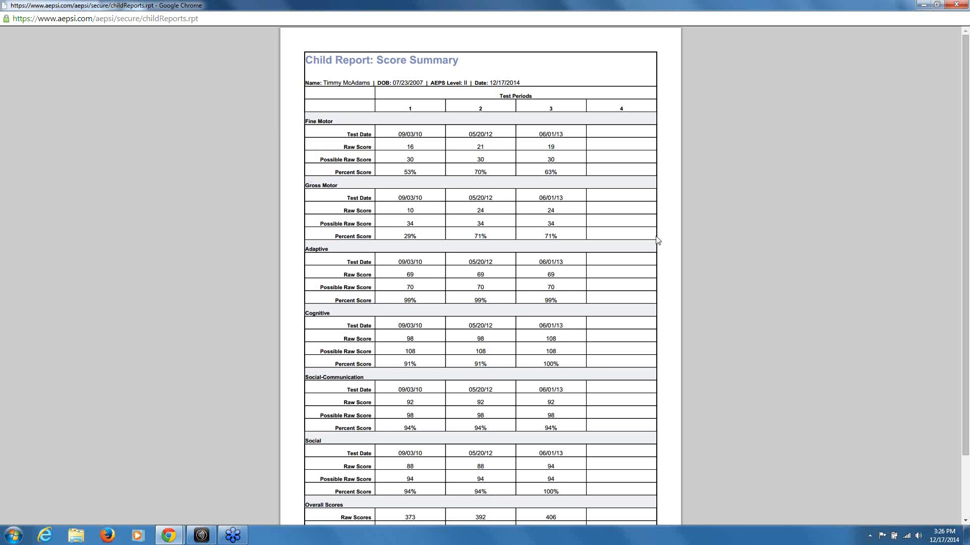
{"action": "scroll", "coordinate": [695, 283], "scroll_direction": "down", "scroll_amount": 3}
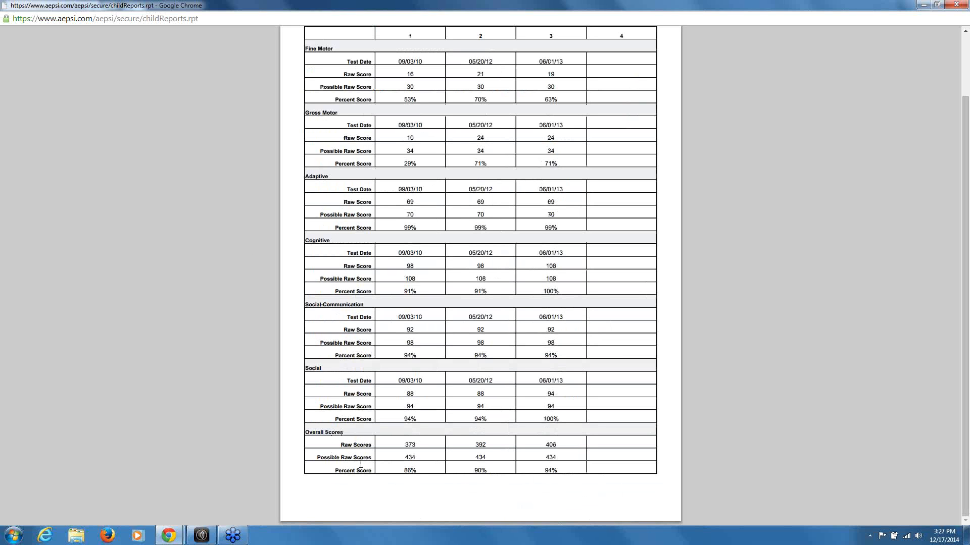
{"action": "scroll", "coordinate": [667, 345], "scroll_direction": "up", "scroll_amount": 3}
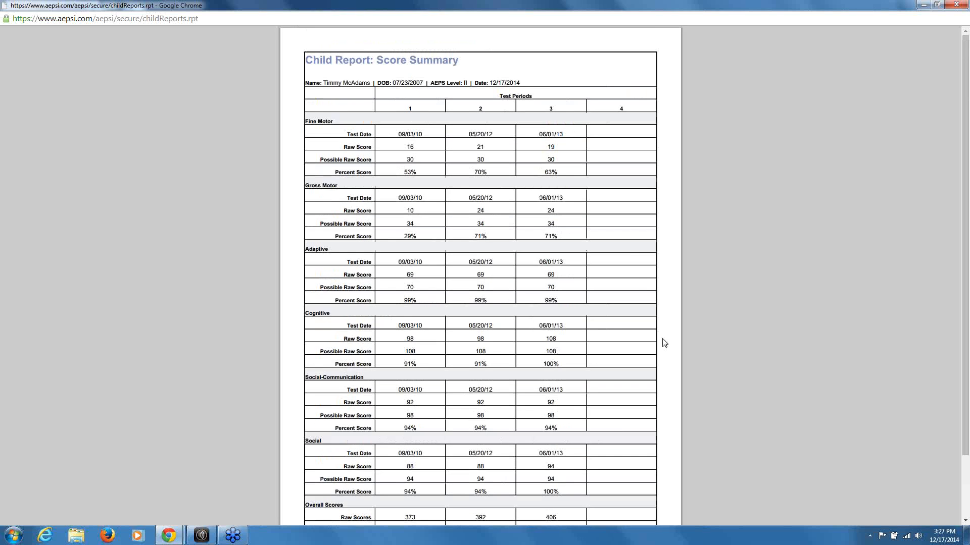
{"action": "left_click", "coordinate": [956, 5]}
{"action": "left_click", "coordinate": [322, 139]}
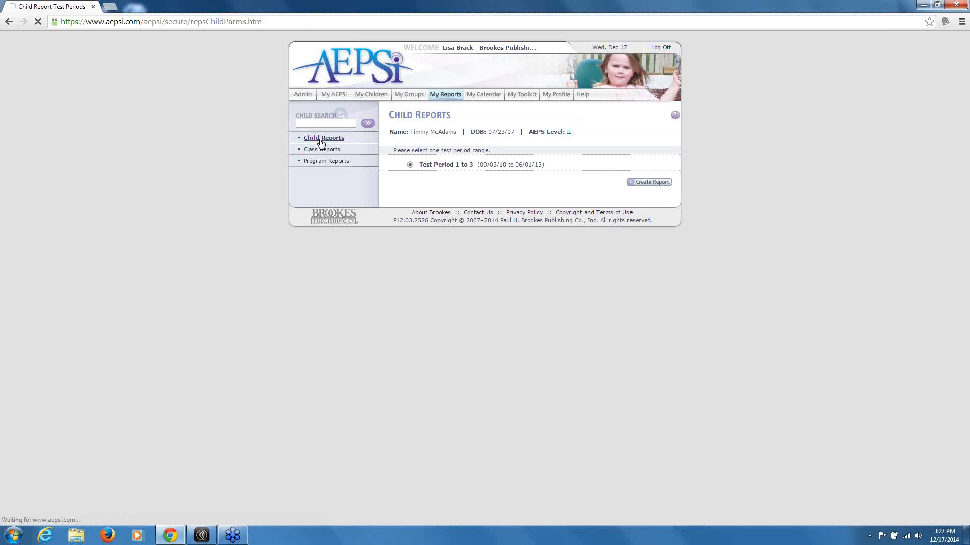
Create a Graphed Scores report for test periods 1, 2 and 3 plotting % Mastered and Emerging
{"action": "left_click", "coordinate": [529, 152]}
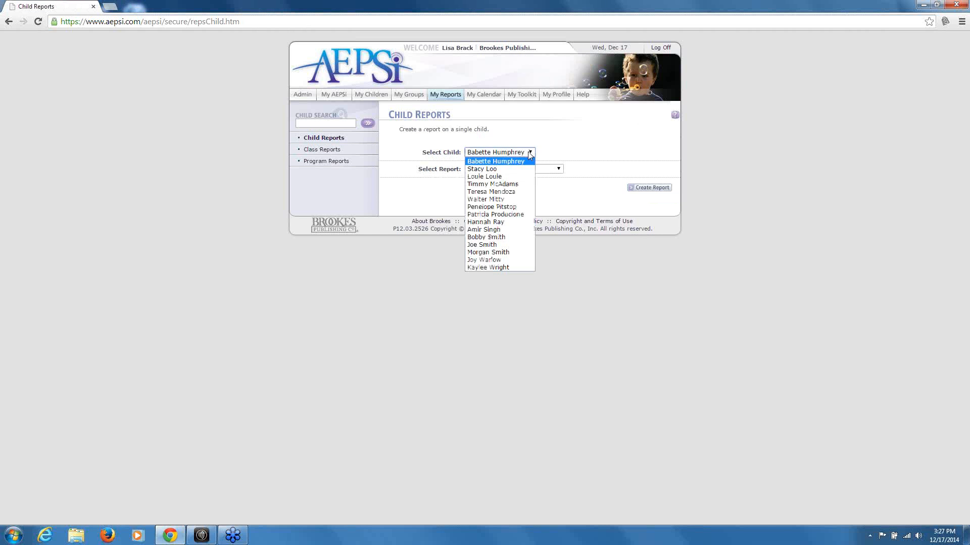
{"action": "left_click", "coordinate": [508, 184]}
{"action": "left_click", "coordinate": [559, 169]}
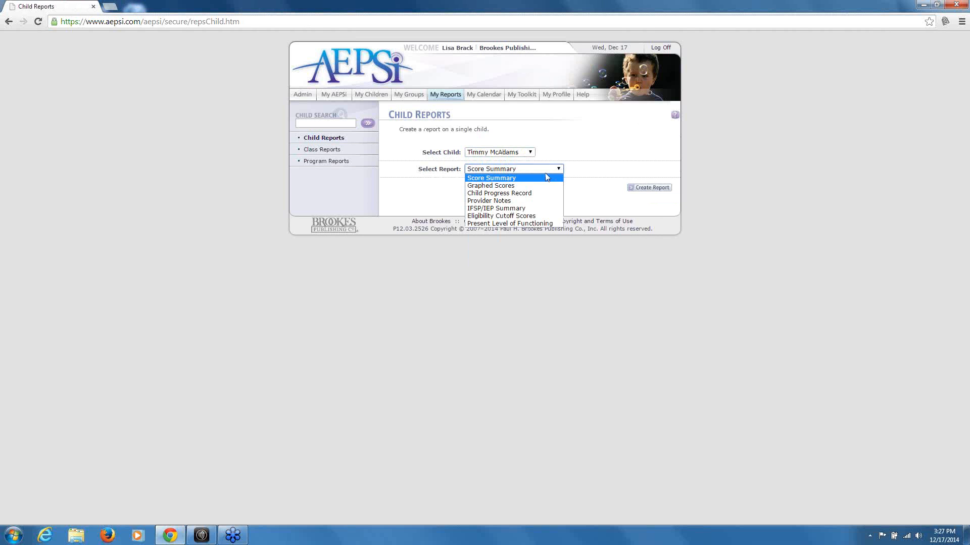
{"action": "left_click", "coordinate": [502, 186]}
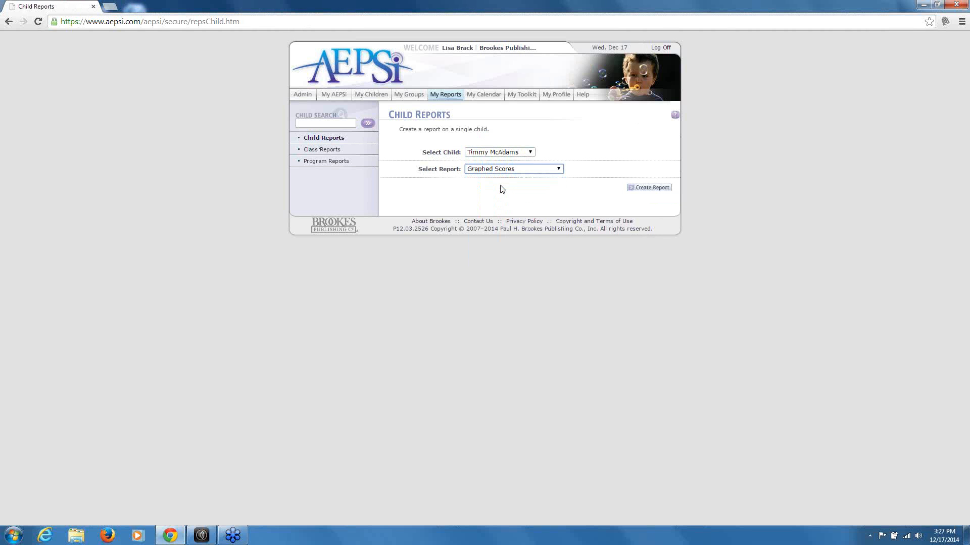
{"action": "left_click", "coordinate": [649, 188]}
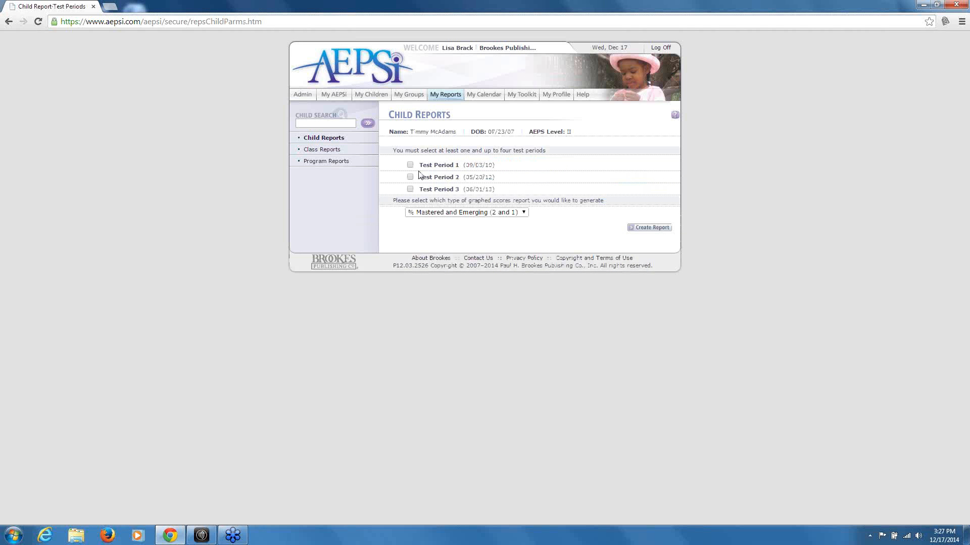
{"action": "left_click", "coordinate": [410, 165]}
{"action": "left_click", "coordinate": [410, 177]}
{"action": "left_click", "coordinate": [410, 189]}
{"action": "left_click", "coordinate": [523, 212]}
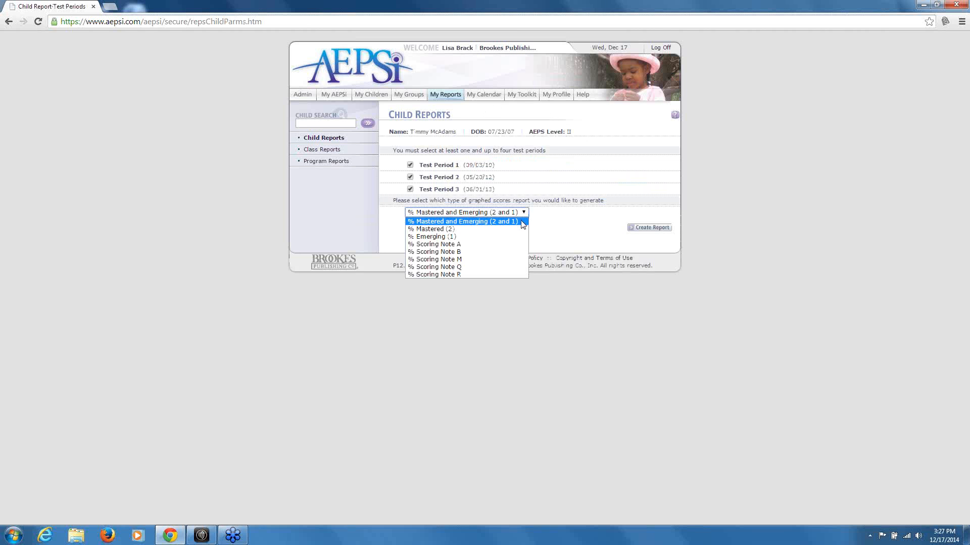
{"action": "left_click", "coordinate": [469, 222]}
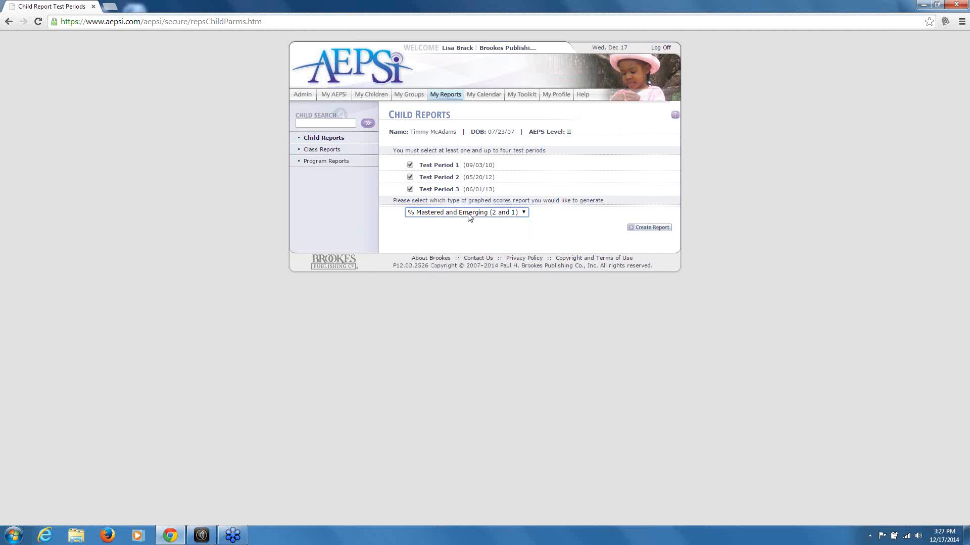
{"action": "left_click", "coordinate": [651, 228]}
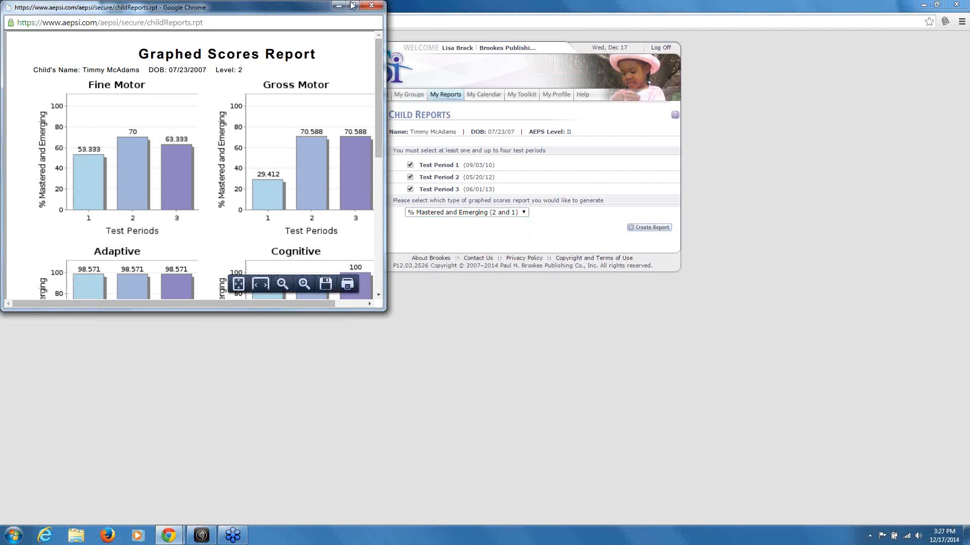
View the Graphed Scores charts full screen, then close the report window
{"action": "left_click", "coordinate": [352, 5]}
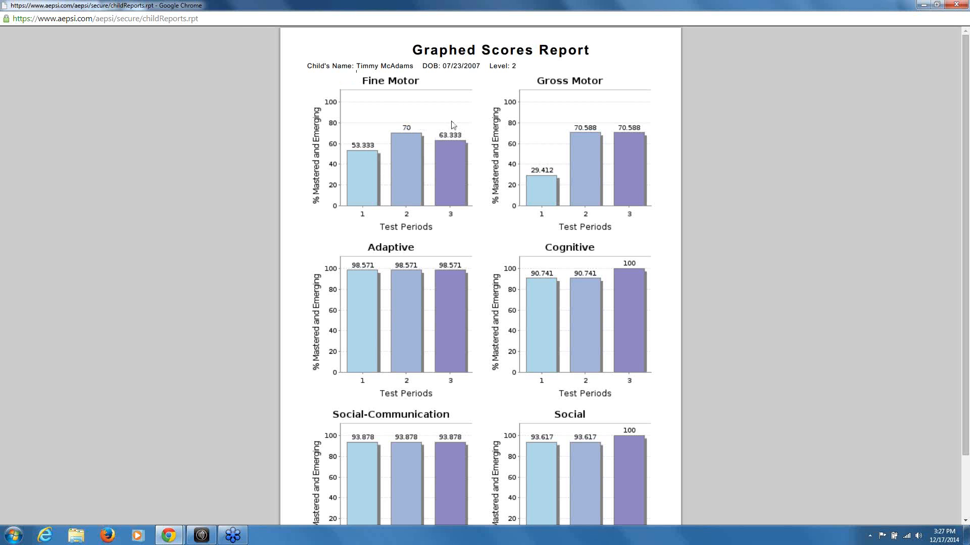
{"action": "scroll", "coordinate": [483, 241], "scroll_direction": "down", "scroll_amount": 3}
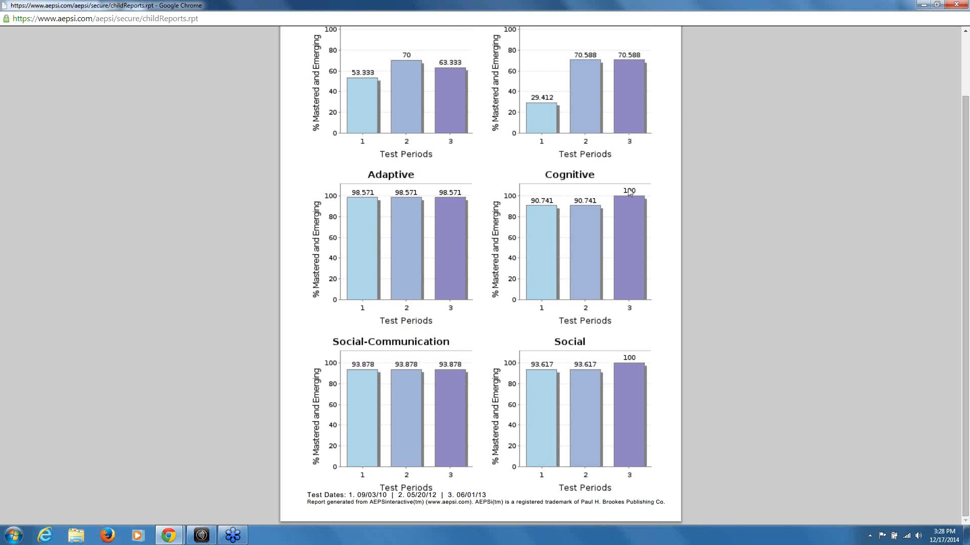
{"action": "scroll", "coordinate": [626, 198], "scroll_direction": "up", "scroll_amount": 1}
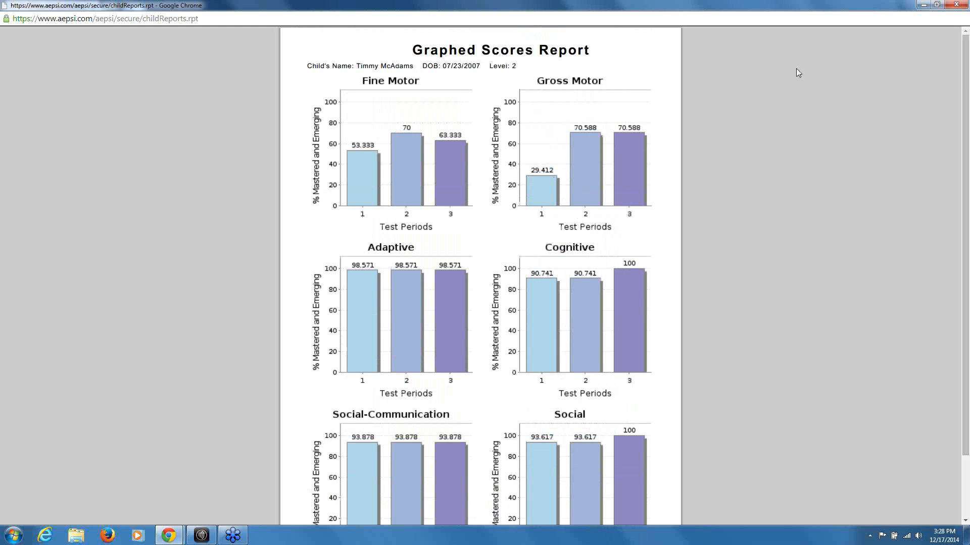
{"action": "left_click", "coordinate": [955, 5]}
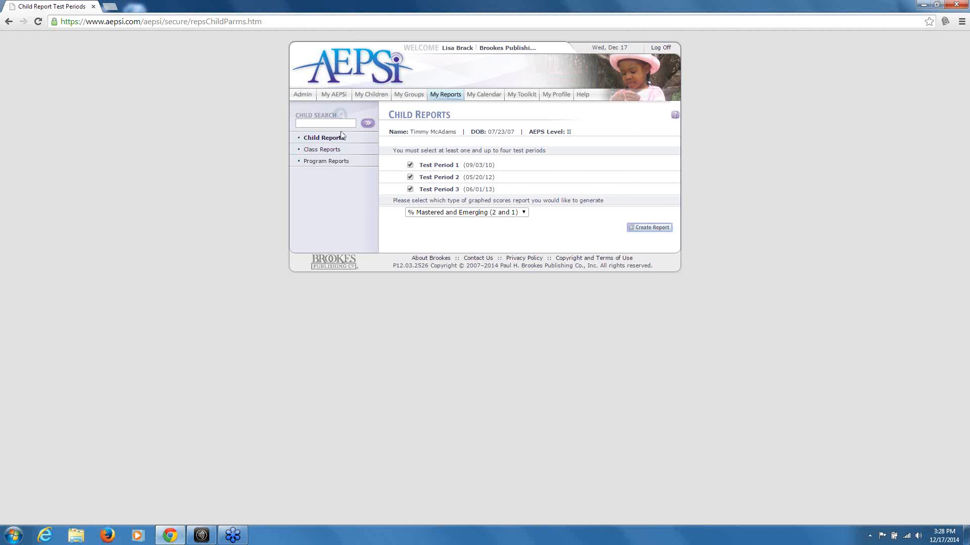
Request a Child Progress Record for the same child covering test periods 1 and 2
{"action": "left_click", "coordinate": [323, 138]}
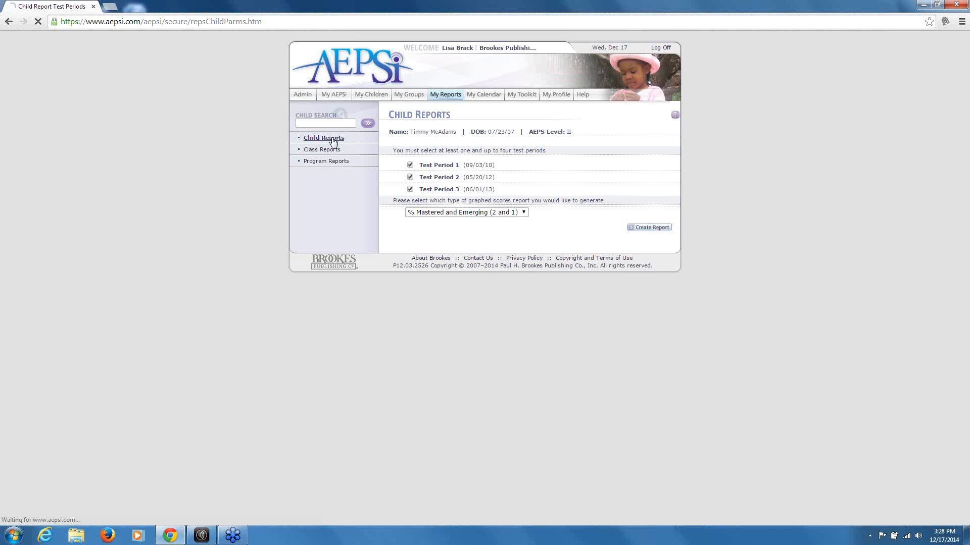
{"action": "left_click", "coordinate": [498, 152]}
{"action": "left_click", "coordinate": [493, 184]}
{"action": "left_click", "coordinate": [505, 168]}
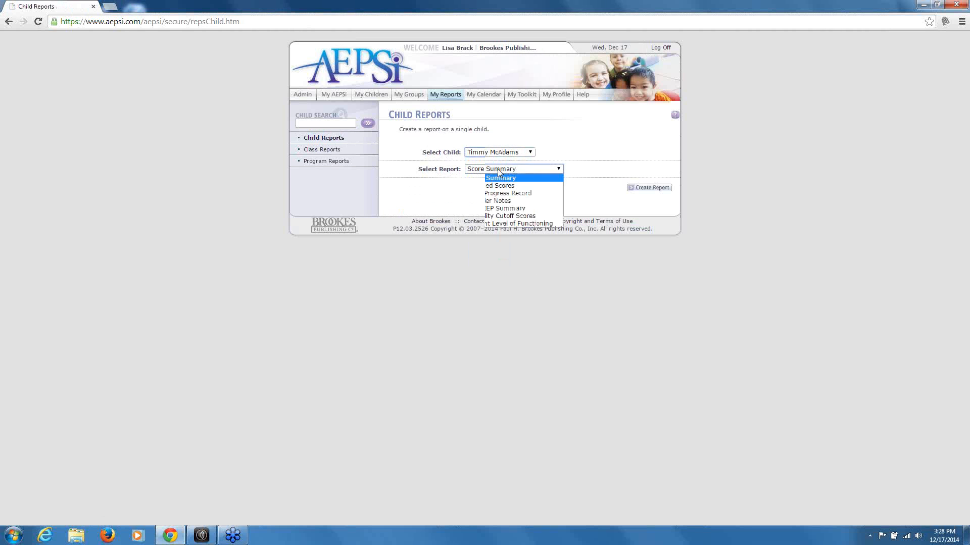
{"action": "left_click", "coordinate": [504, 194]}
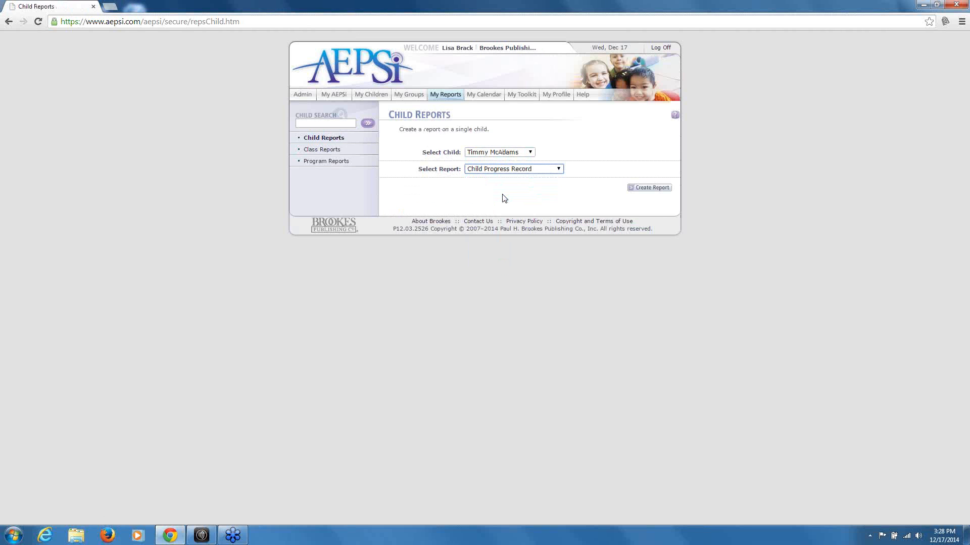
{"action": "left_click", "coordinate": [646, 188]}
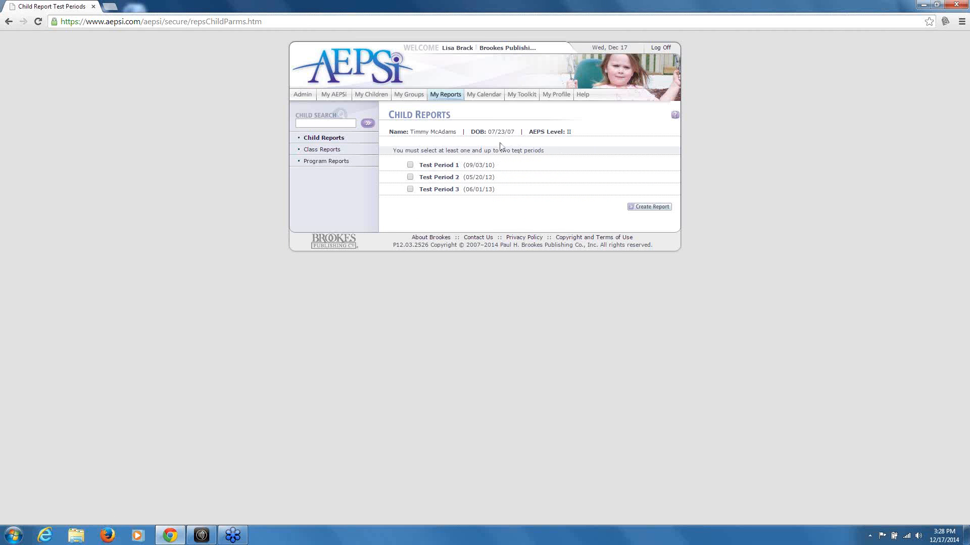
{"action": "left_click", "coordinate": [410, 166]}
{"action": "left_click", "coordinate": [410, 178]}
{"action": "left_click", "coordinate": [650, 208]}
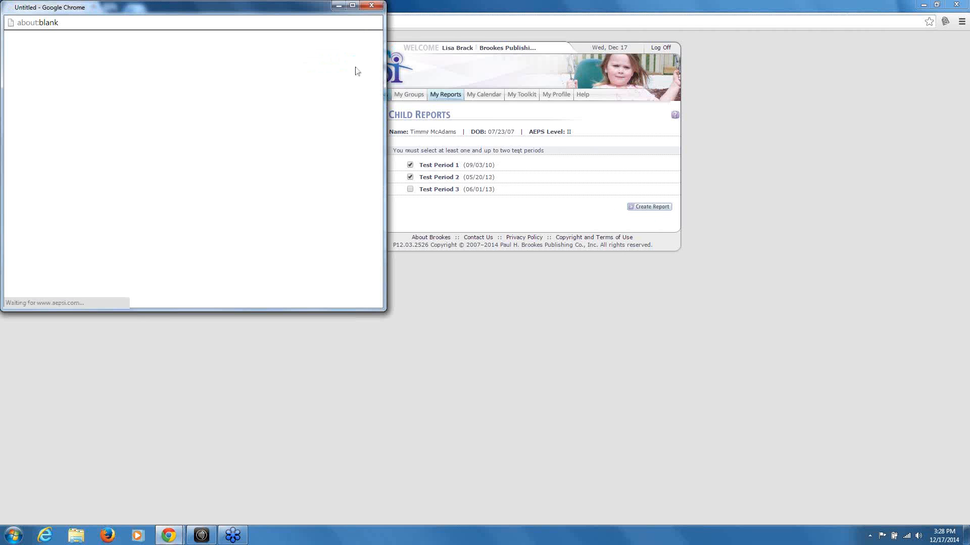
View the progress record comparing the 09/03/10 and 05/20/12 tests full screen
{"action": "left_click", "coordinate": [353, 6]}
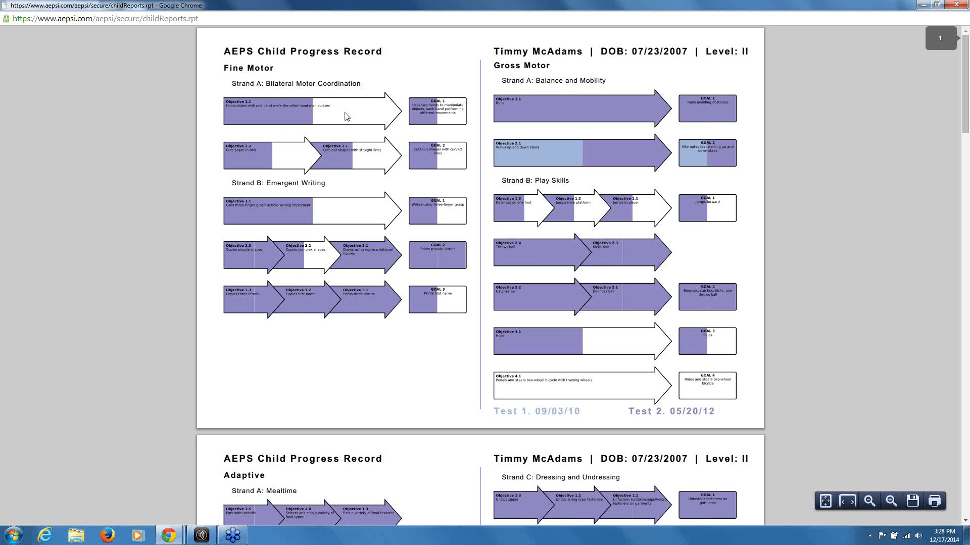
{"action": "scroll", "coordinate": [487, 244], "scroll_direction": "down", "scroll_amount": 1}
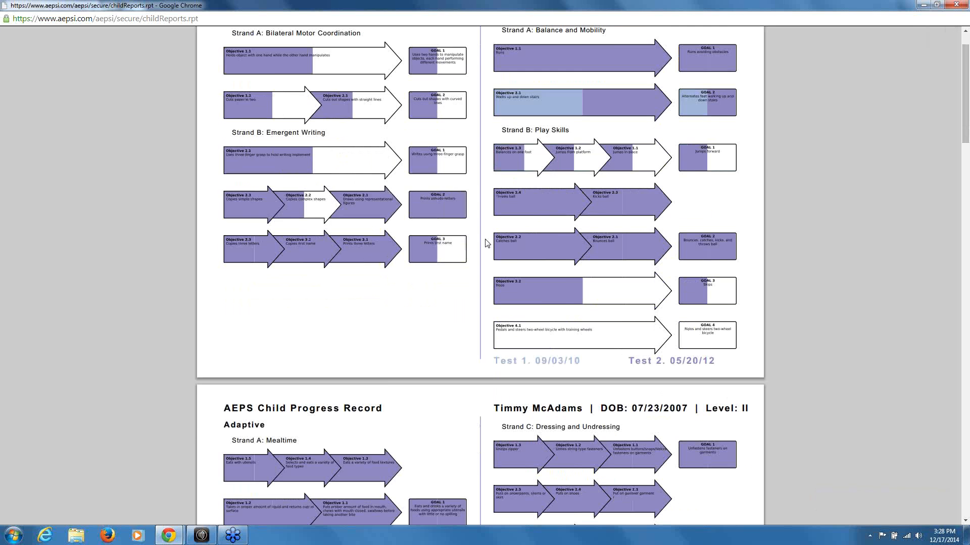
{"action": "scroll", "coordinate": [486, 244], "scroll_direction": "down", "scroll_amount": 4}
{"action": "scroll", "coordinate": [481, 243], "scroll_direction": "up", "scroll_amount": 2}
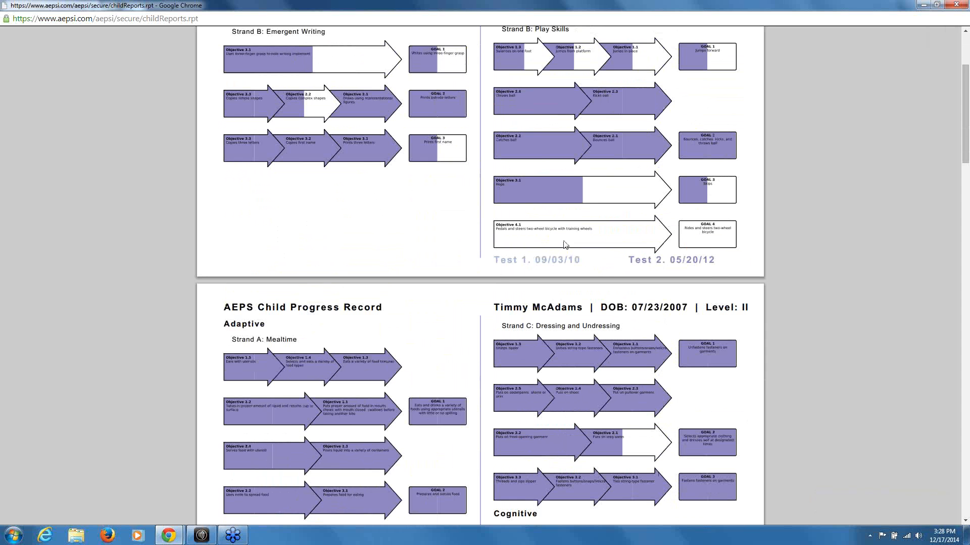
{"action": "scroll", "coordinate": [562, 240], "scroll_direction": "up", "scroll_amount": 3}
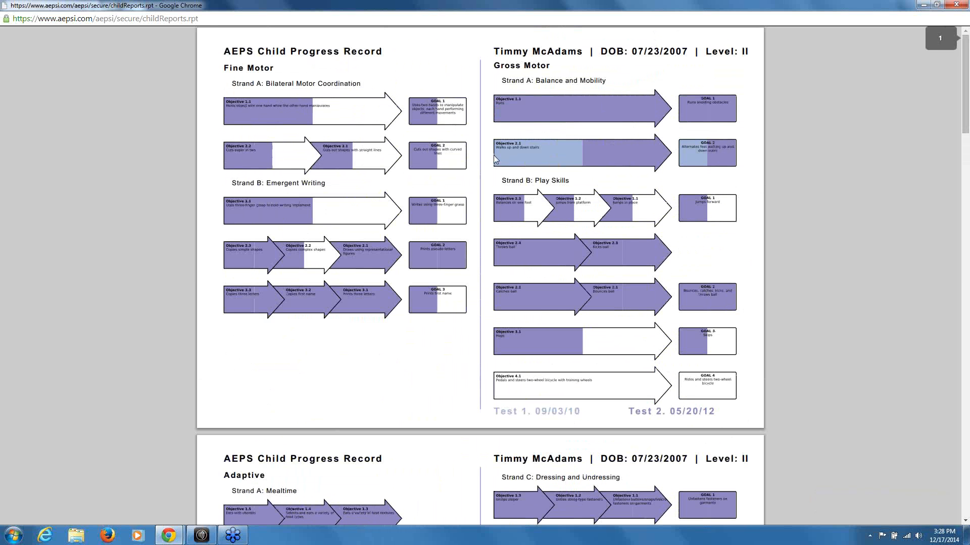
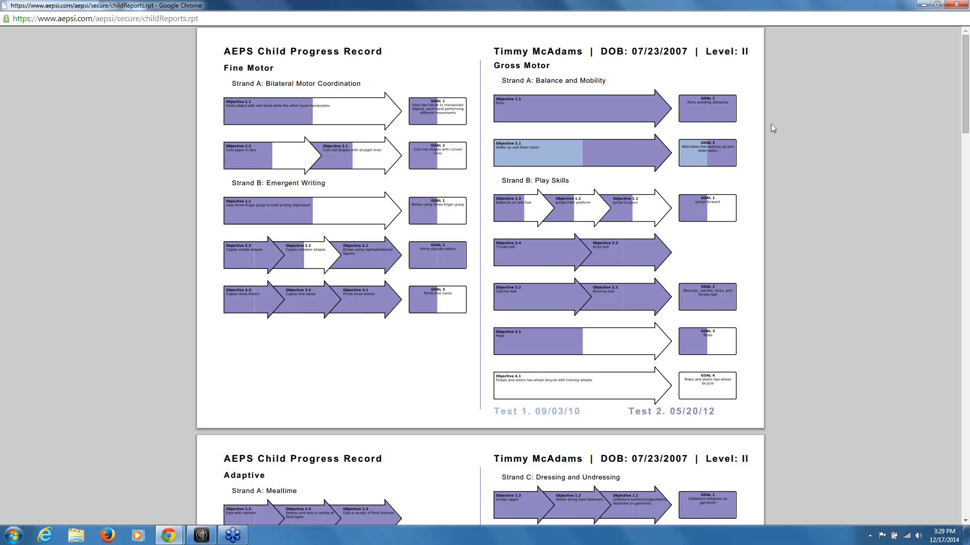
Close the child progress record and return to the My Reports overview
{"action": "left_click", "coordinate": [965, 4]}
{"action": "left_click", "coordinate": [444, 96]}
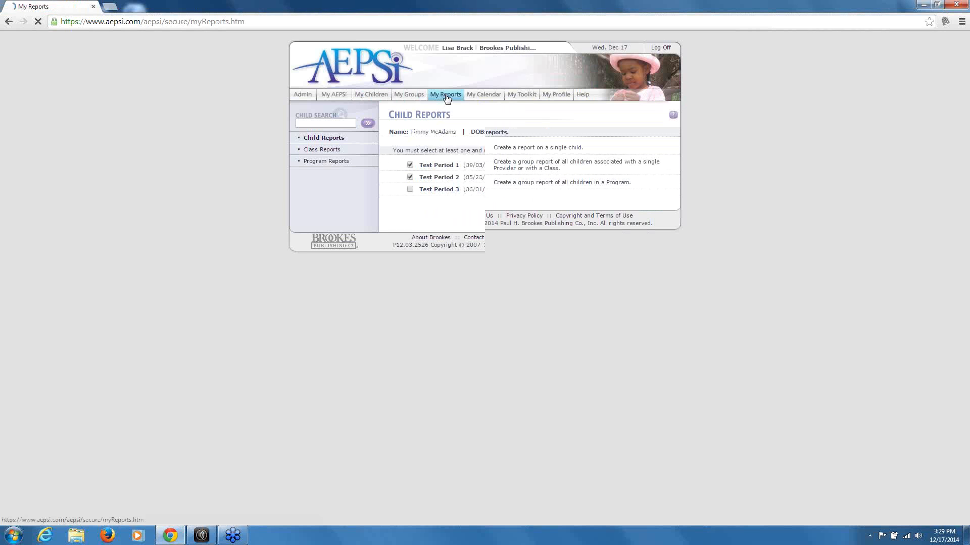
Generate an IFSP/IEP Summary for the child's Test Period 1, view it full screen, then close it
{"action": "left_click", "coordinate": [407, 152]}
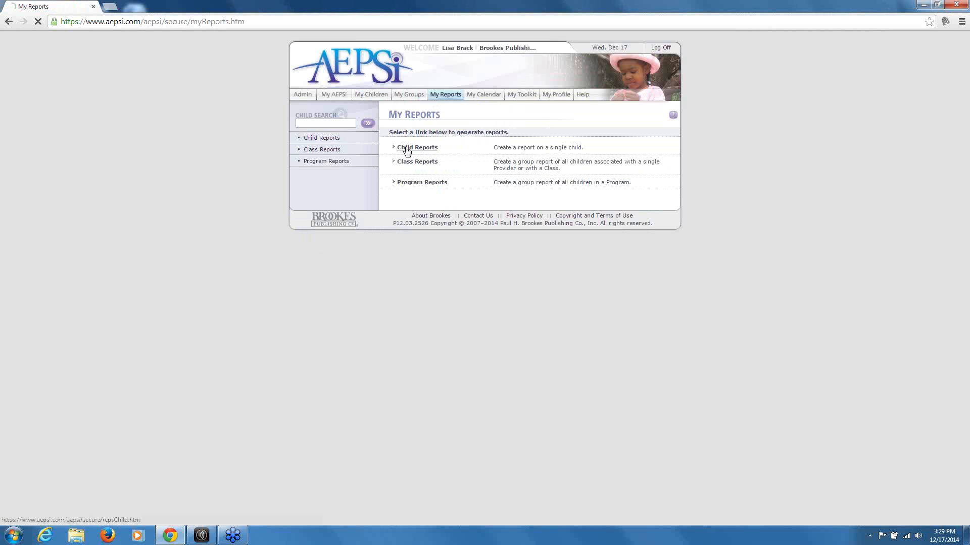
{"action": "left_click", "coordinate": [523, 153]}
{"action": "left_click", "coordinate": [519, 184]}
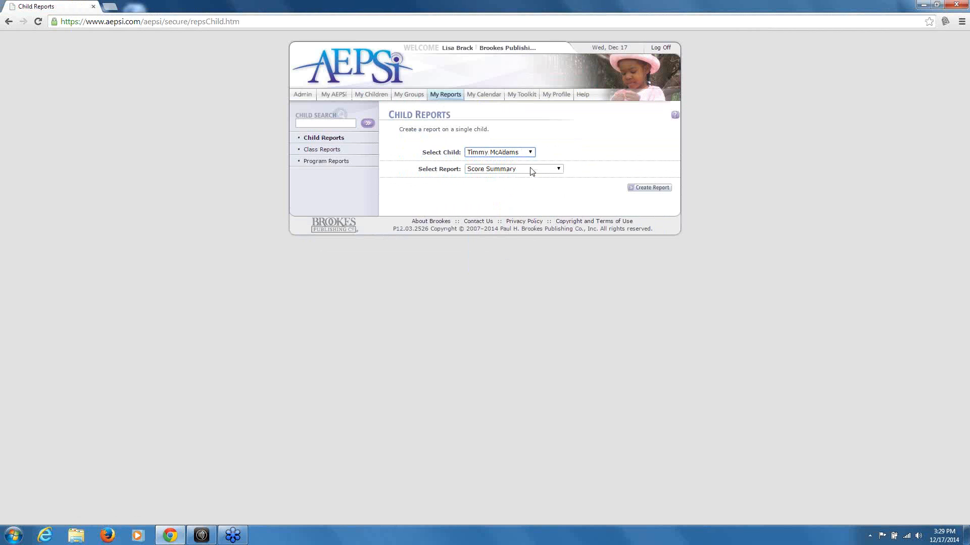
{"action": "left_click", "coordinate": [530, 169]}
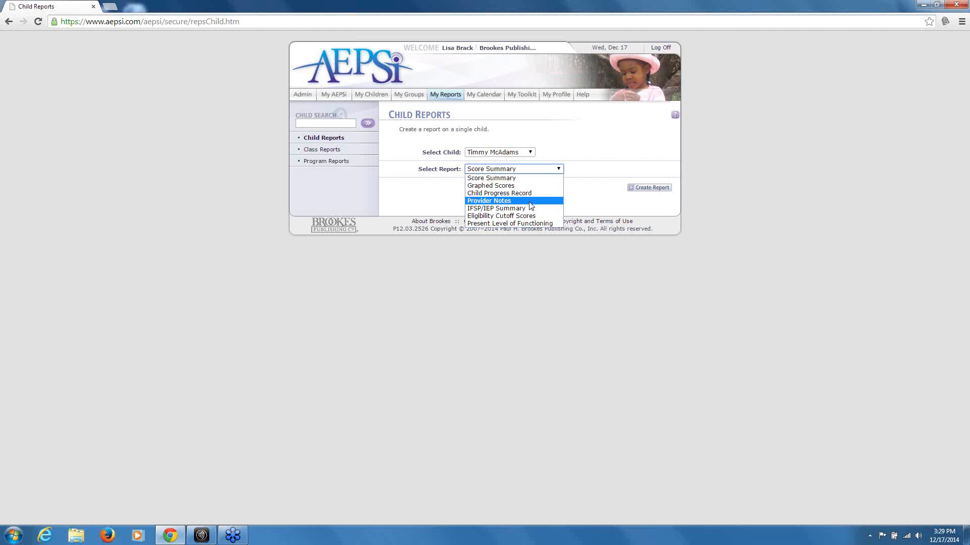
{"action": "left_click", "coordinate": [527, 208]}
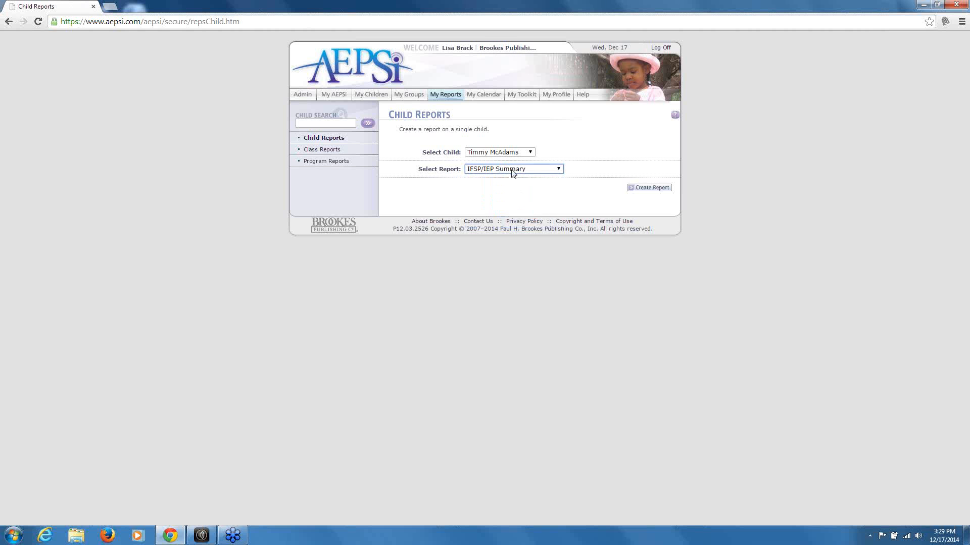
{"action": "left_click", "coordinate": [643, 189]}
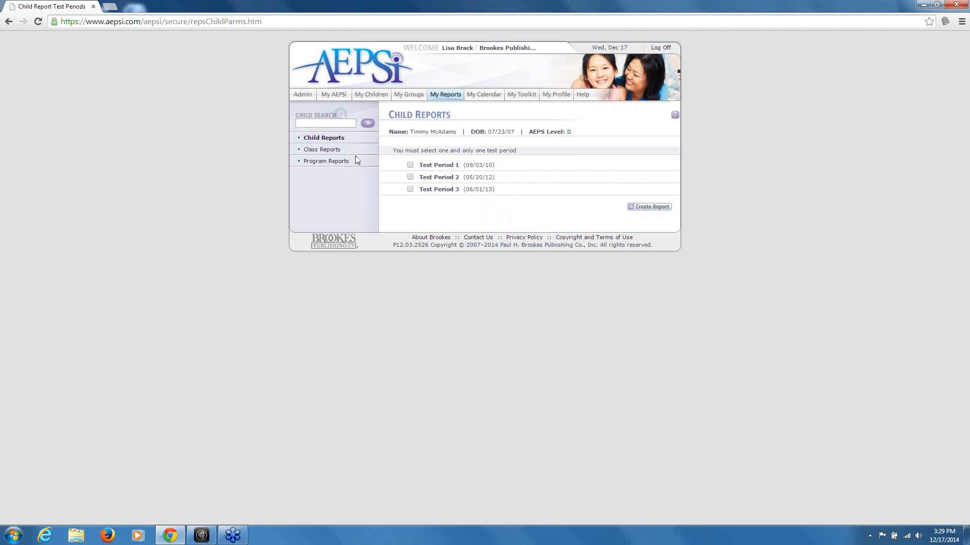
{"action": "left_click", "coordinate": [410, 165]}
{"action": "left_click", "coordinate": [656, 207]}
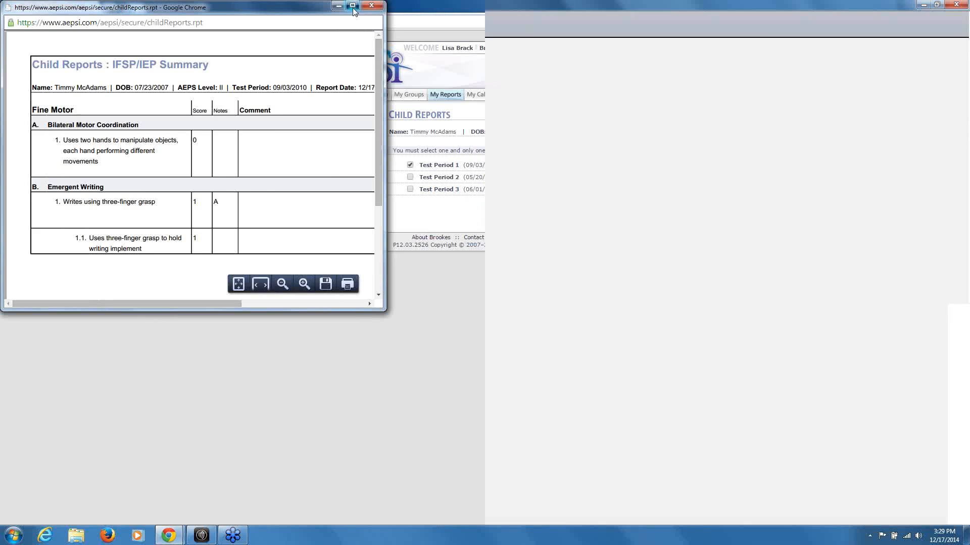
{"action": "left_click", "coordinate": [352, 5]}
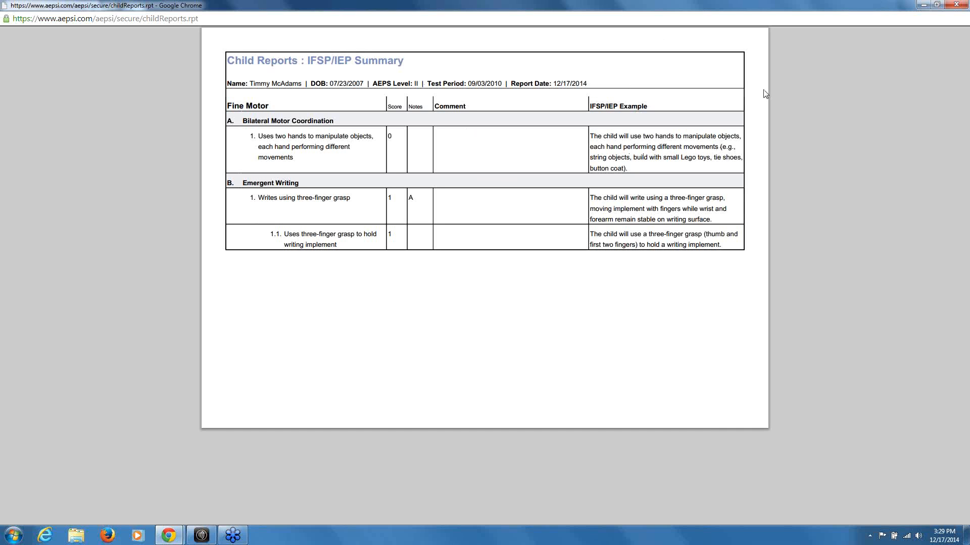
{"action": "left_click", "coordinate": [956, 5]}
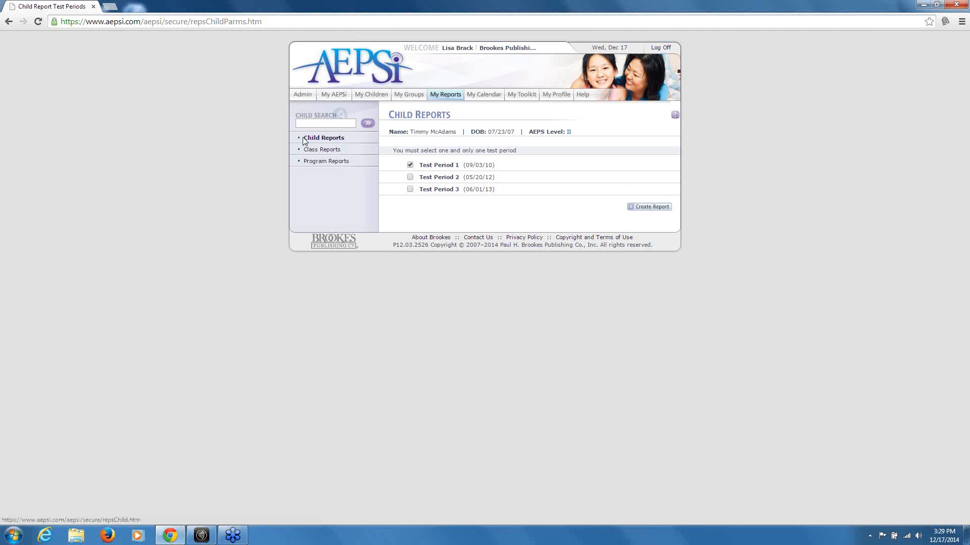
Back on the child reports page, look over the child and report-type lists, then go to Class Reports
{"action": "left_click", "coordinate": [324, 139]}
{"action": "left_click", "coordinate": [505, 152]}
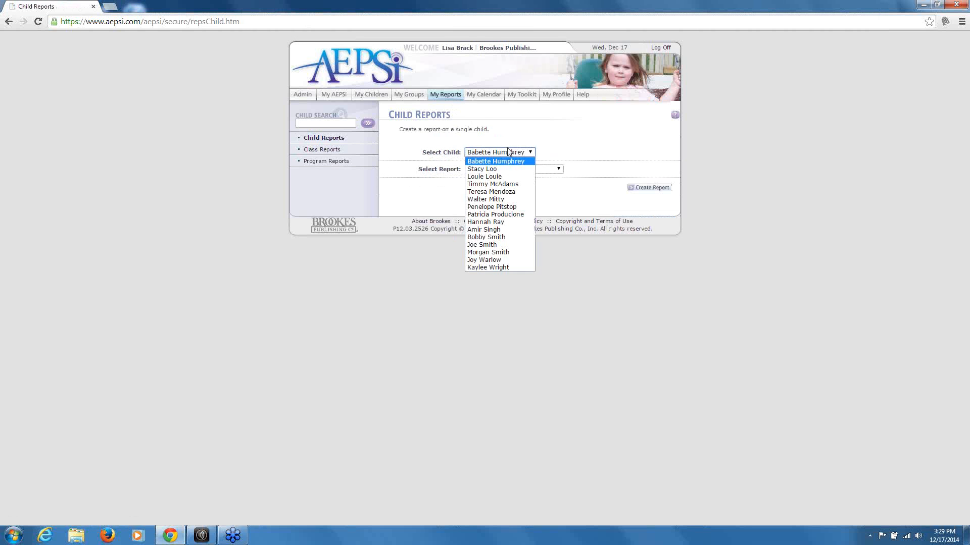
{"action": "left_click", "coordinate": [508, 152]}
{"action": "left_click", "coordinate": [515, 169]}
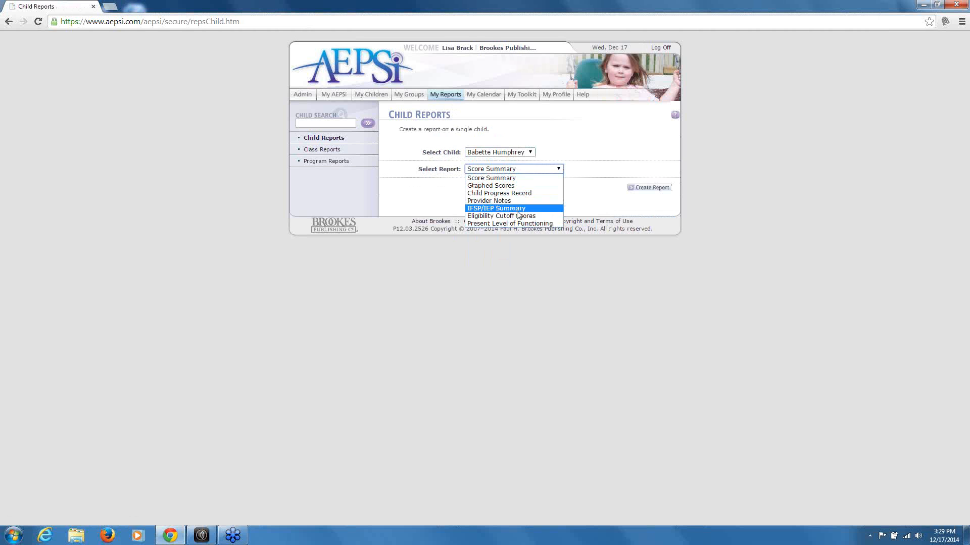
{"action": "left_click", "coordinate": [526, 152]}
{"action": "left_click", "coordinate": [525, 150]}
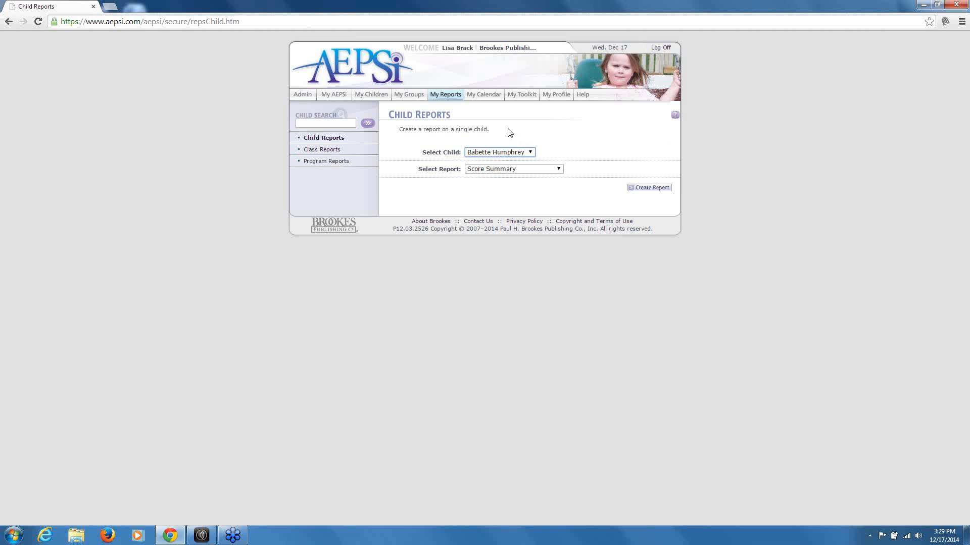
{"action": "left_click", "coordinate": [319, 149]}
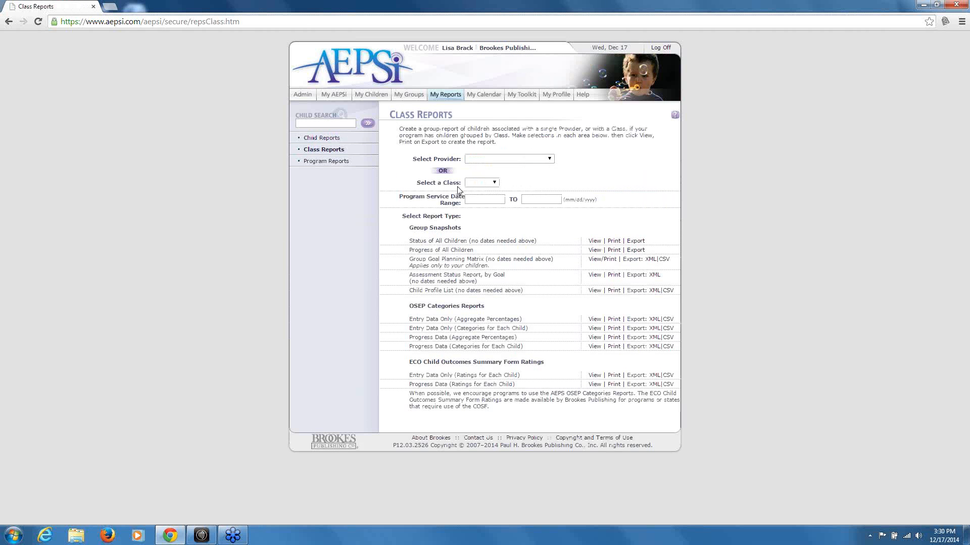
Inspect the Select a Class and Select Provider dropdowns, leaving both unselected
{"action": "left_click", "coordinate": [482, 183]}
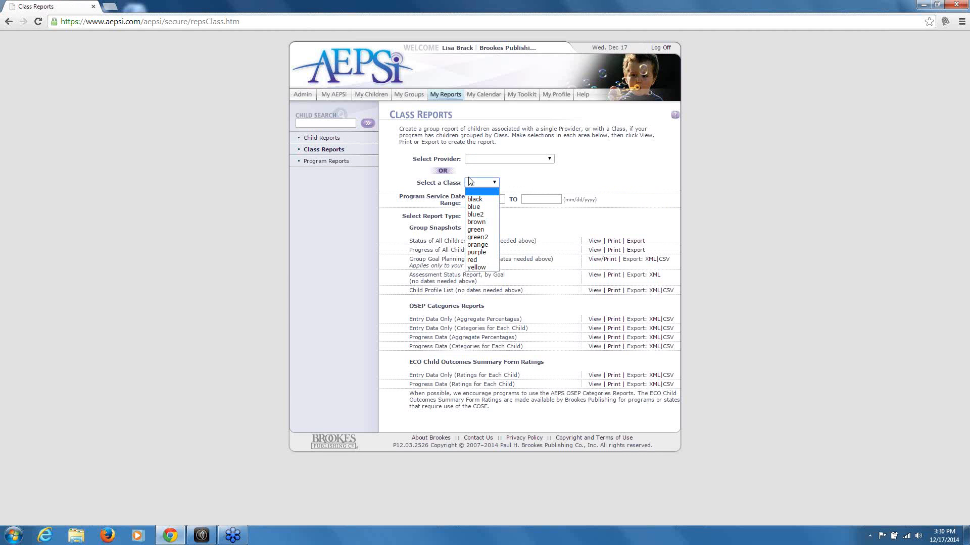
{"action": "left_click", "coordinate": [472, 175]}
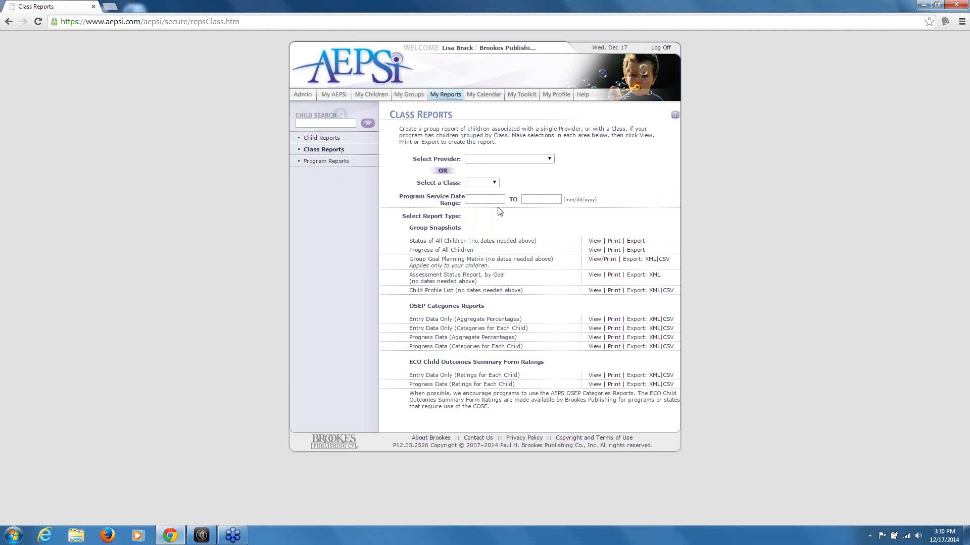
{"action": "left_click", "coordinate": [481, 159]}
{"action": "left_click", "coordinate": [481, 158]}
{"action": "left_click", "coordinate": [468, 182]}
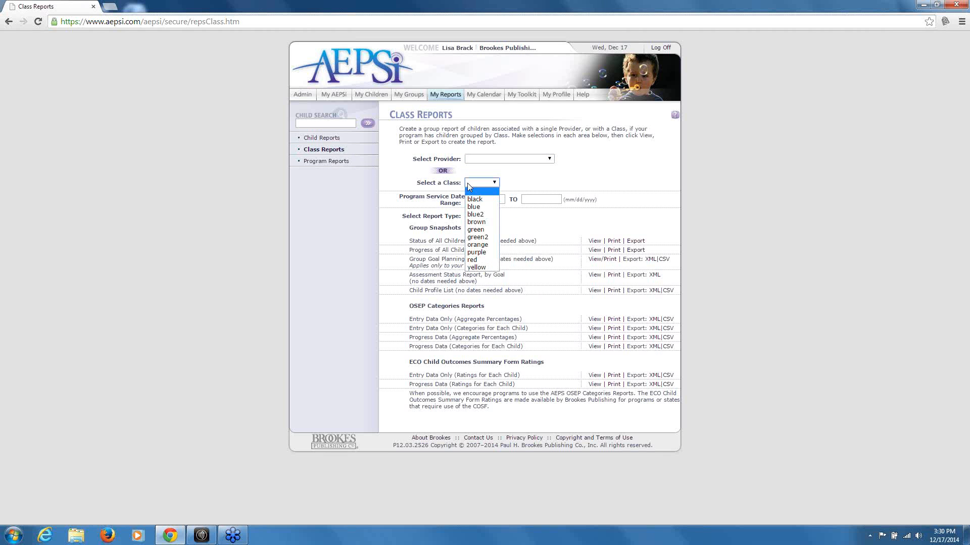
{"action": "left_click", "coordinate": [468, 183]}
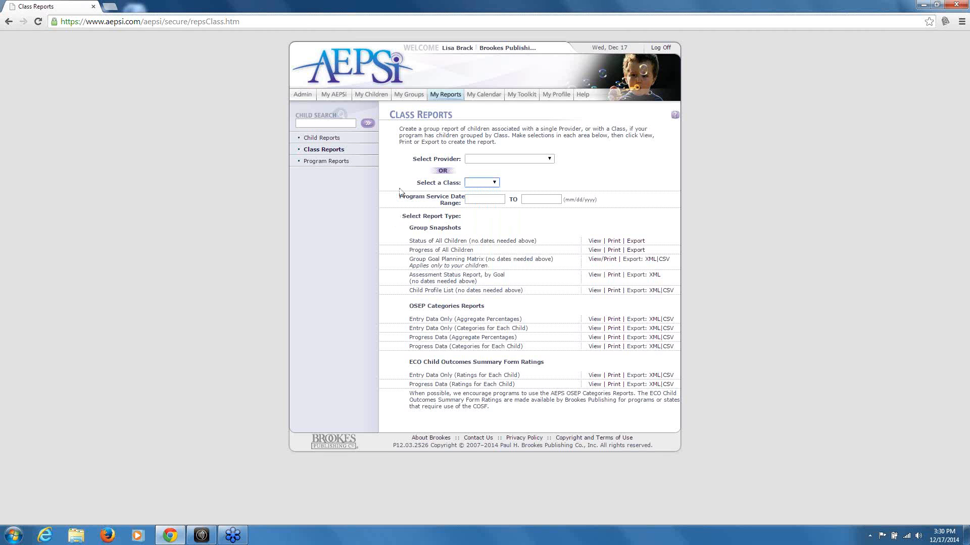
{"action": "left_click", "coordinate": [334, 161]}
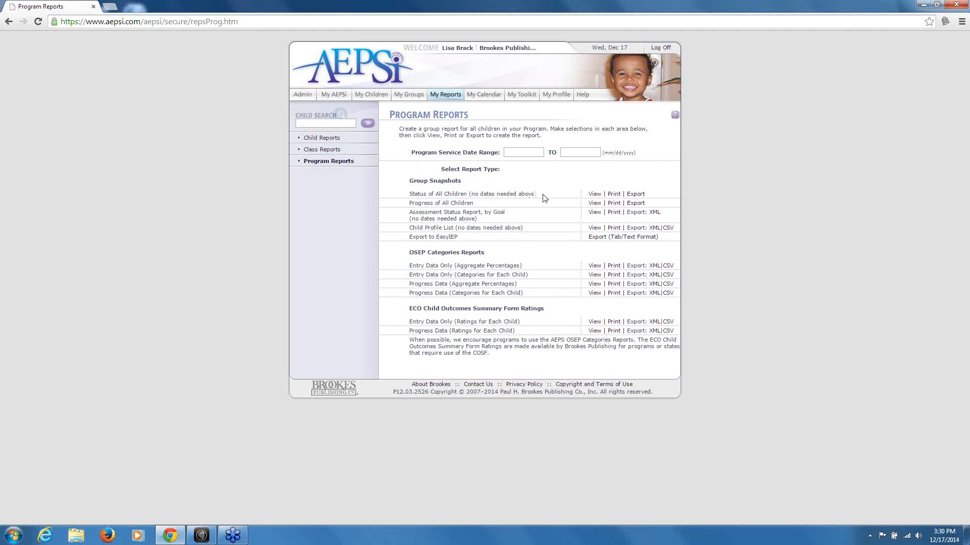
View the Status of All Children report down to the 35 untested children, then go back
{"action": "left_click", "coordinate": [592, 195]}
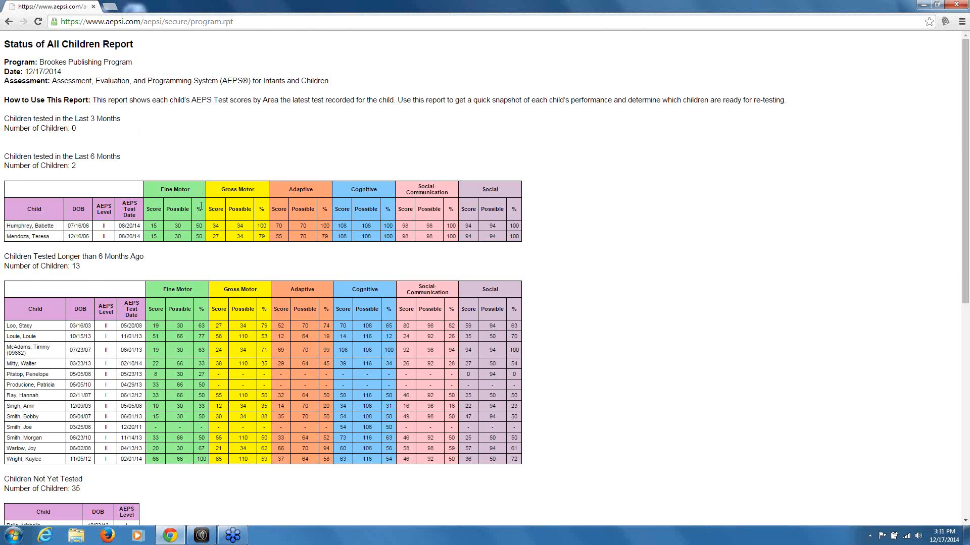
{"action": "scroll", "coordinate": [140, 225], "scroll_direction": "down", "scroll_amount": 1}
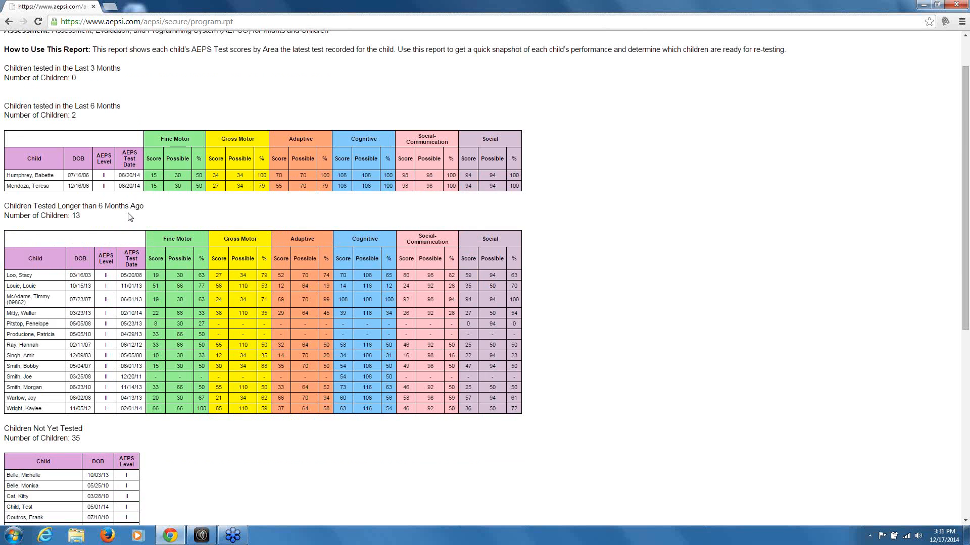
{"action": "scroll", "coordinate": [129, 217], "scroll_direction": "down", "scroll_amount": 4}
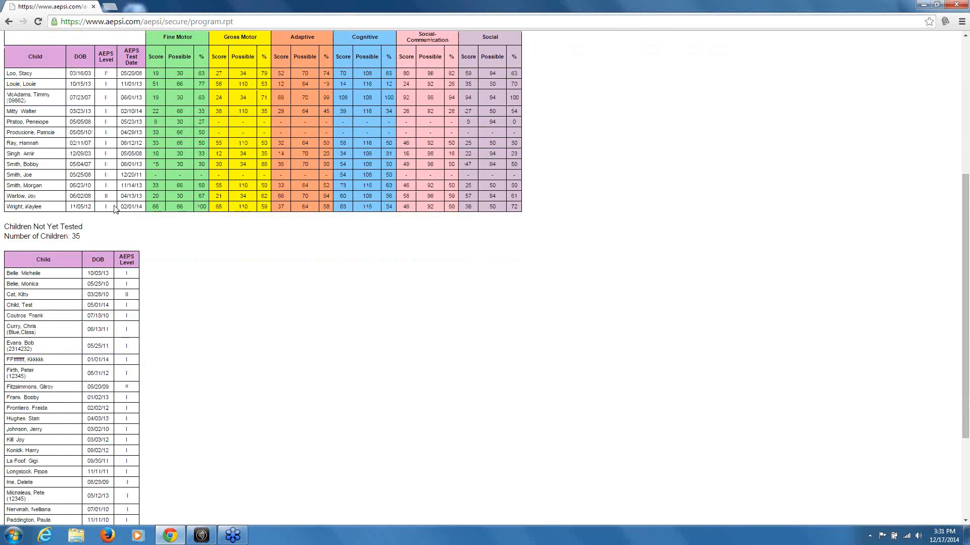
{"action": "scroll", "coordinate": [217, 253], "scroll_direction": "down", "scroll_amount": 1}
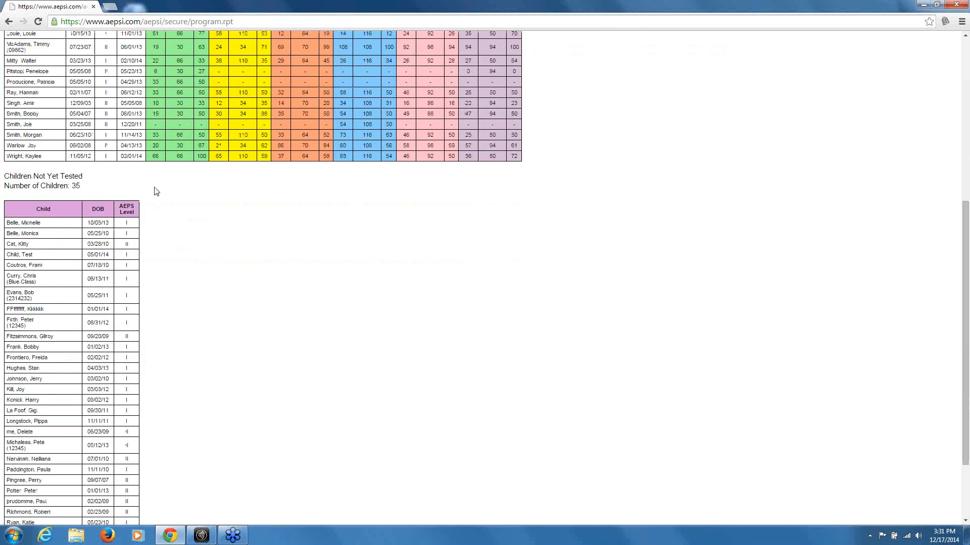
{"action": "left_click", "coordinate": [8, 21]}
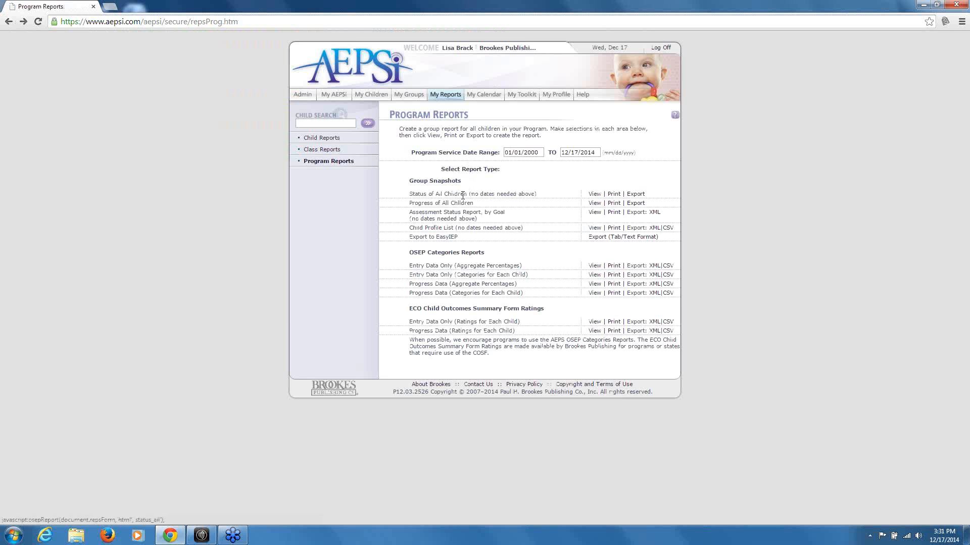
Open the Progress of All Children report and scroll through its 259 mastered-skill summary
{"action": "left_click", "coordinate": [594, 204]}
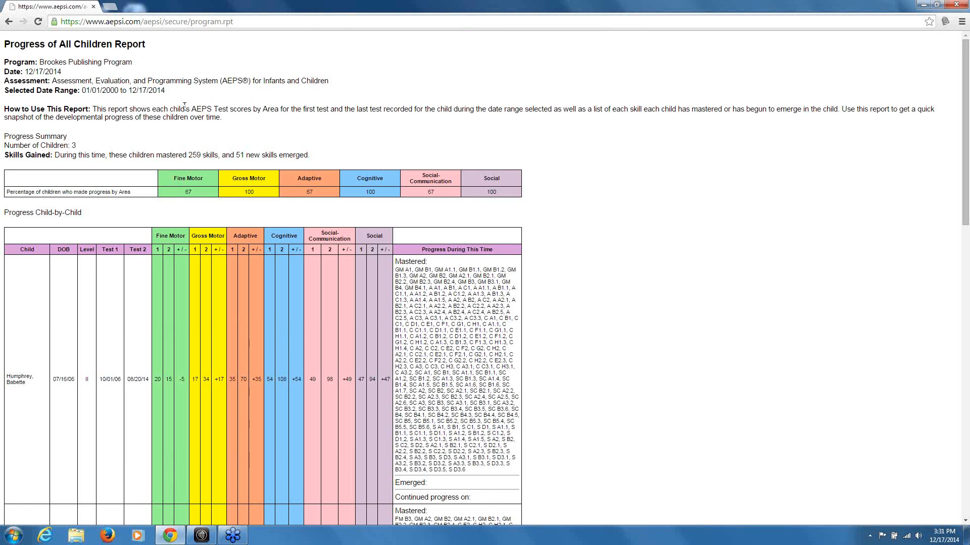
{"action": "scroll", "coordinate": [170, 102], "scroll_direction": "down", "scroll_amount": 1}
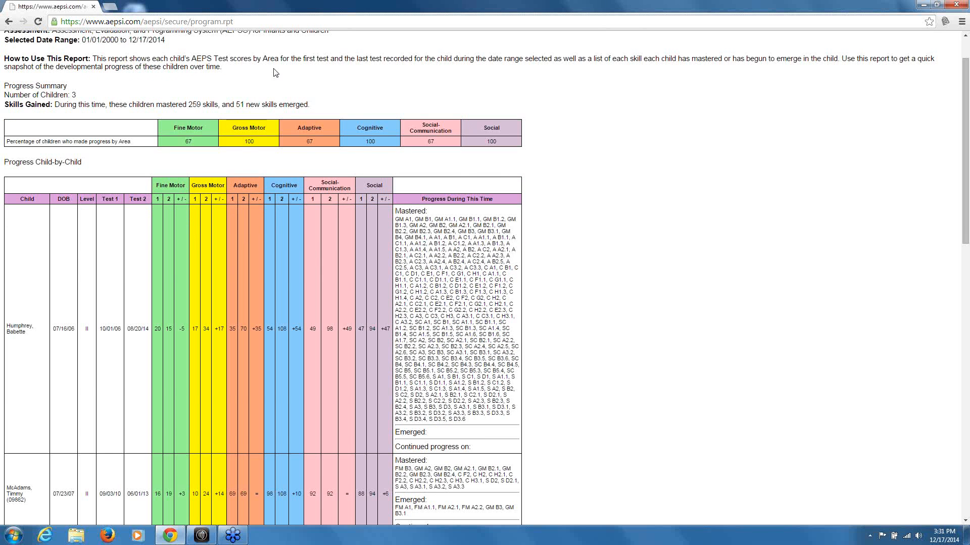
{"action": "scroll", "coordinate": [222, 92], "scroll_direction": "down", "scroll_amount": 1}
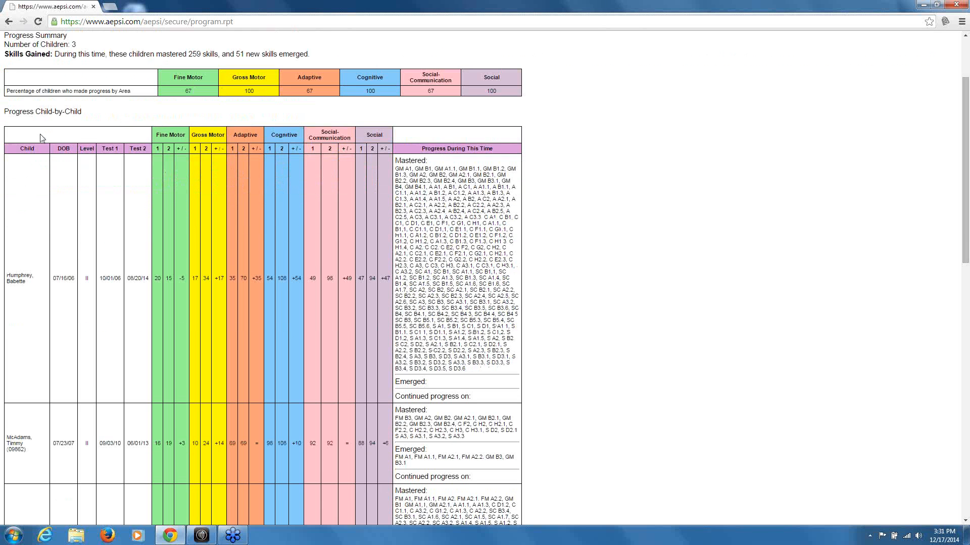
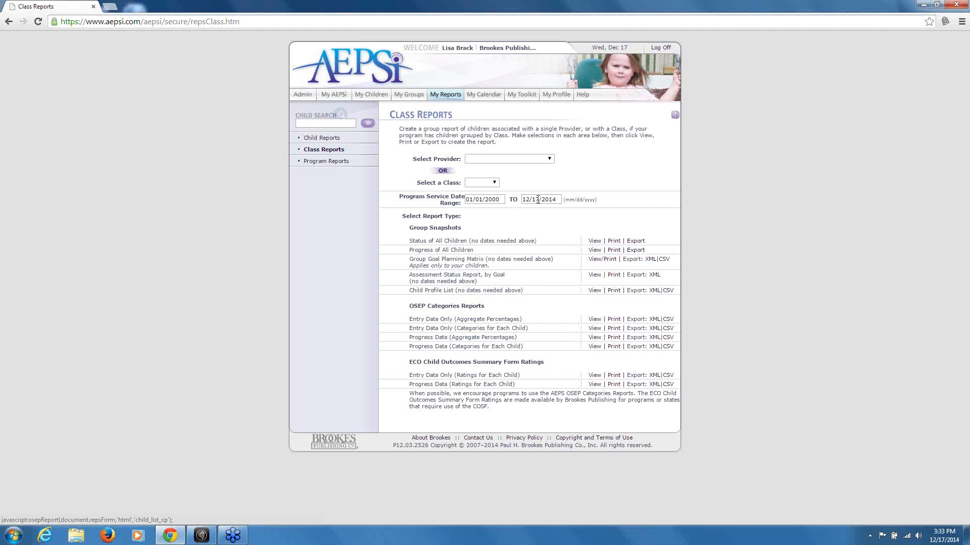
Switch from Class Reports to Program Reports in the My Reports sidebar
{"action": "left_click", "coordinate": [313, 162]}
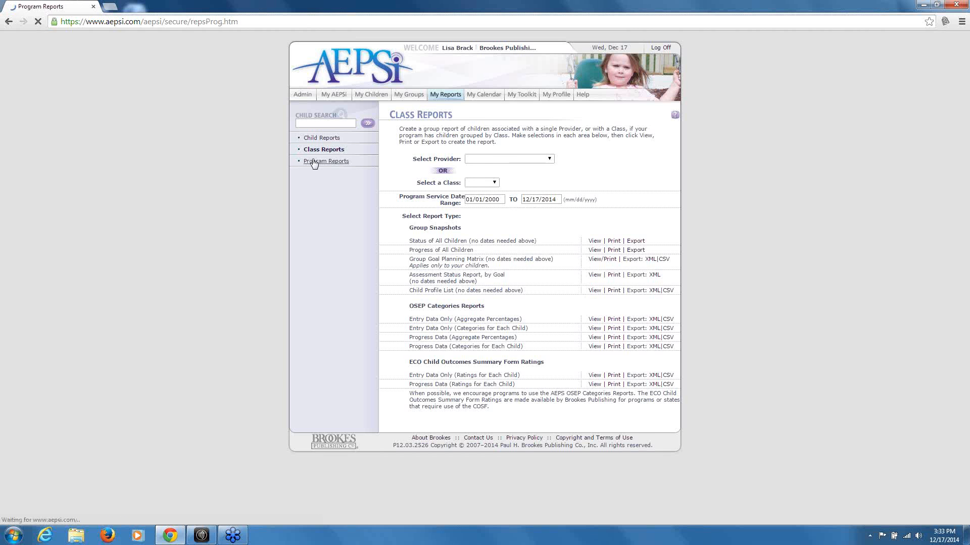
{"action": "left_click", "coordinate": [514, 153]}
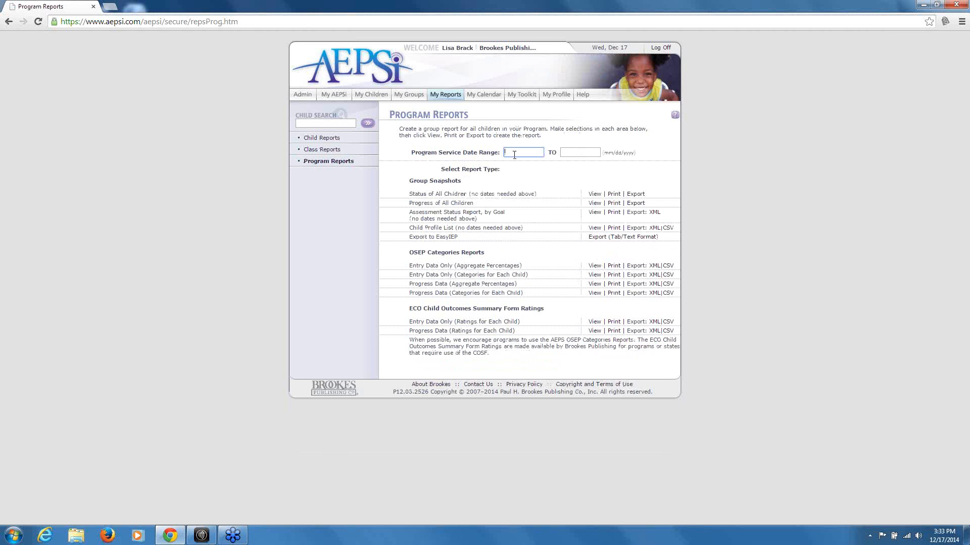
{"action": "left_click", "coordinate": [591, 228]}
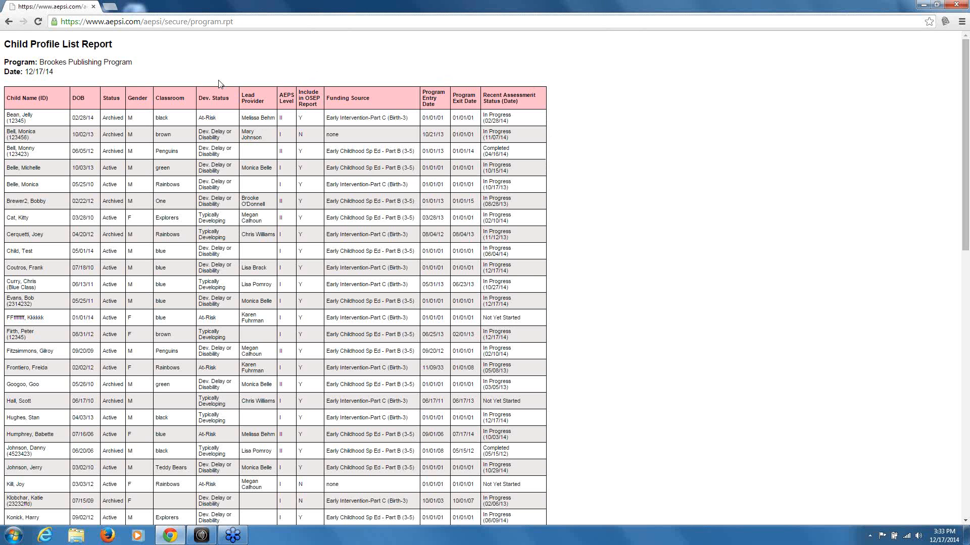
{"action": "left_click", "coordinate": [9, 22]}
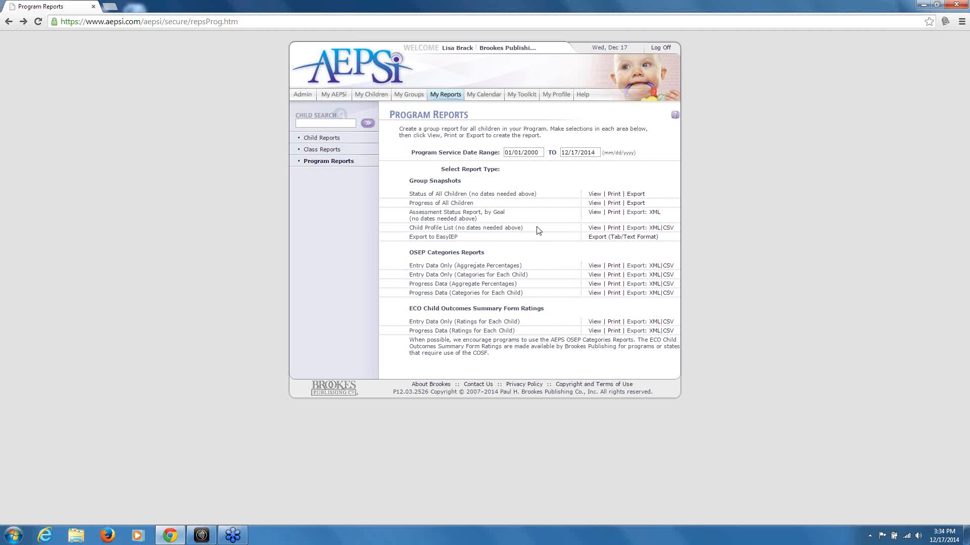
{"action": "left_click", "coordinate": [594, 267]}
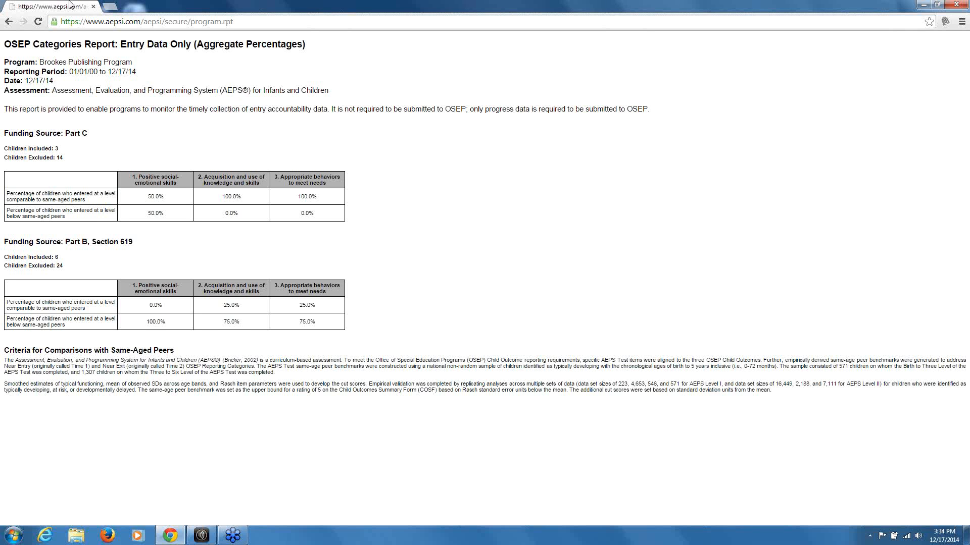
{"action": "left_click_drag", "start_coordinate": [65, 158], "coordinate": [6, 156]}
{"action": "left_click", "coordinate": [83, 158]}
{"action": "left_click_drag", "start_coordinate": [63, 267], "coordinate": [4, 266]}
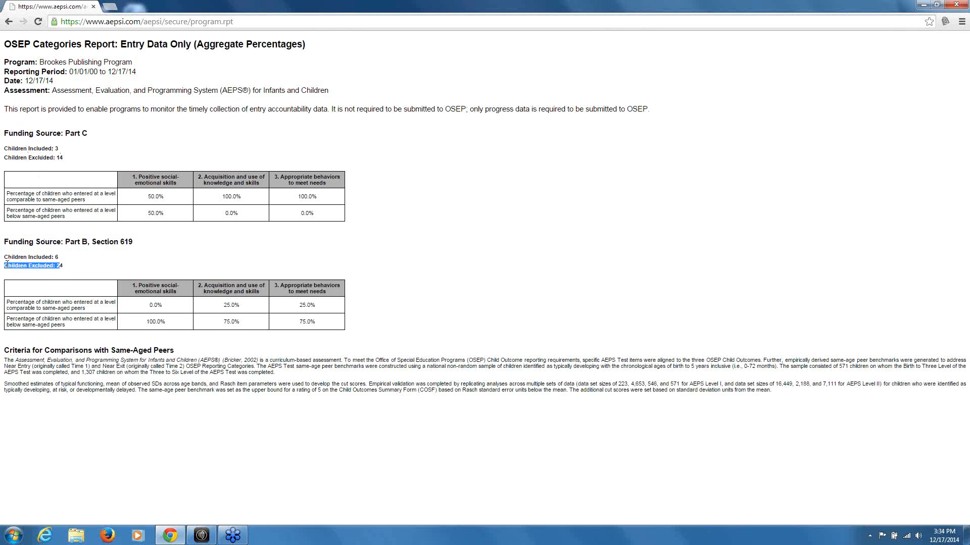
{"action": "left_click", "coordinate": [78, 243]}
{"action": "left_click", "coordinate": [9, 22]}
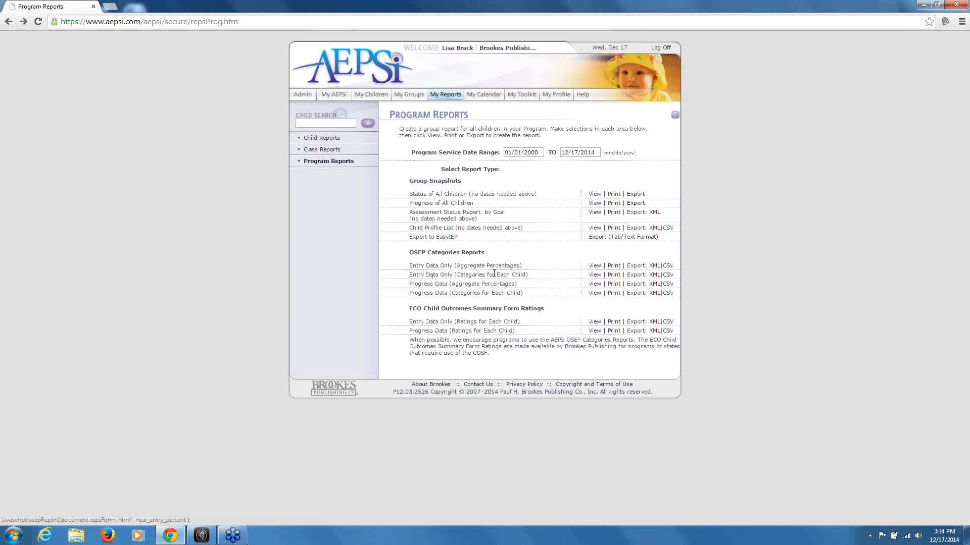
{"action": "left_click", "coordinate": [594, 275]}
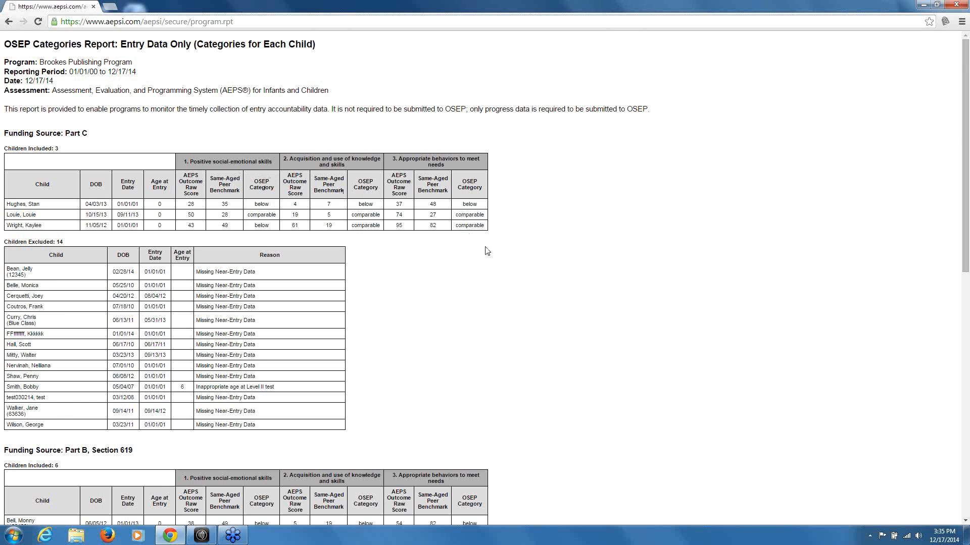
{"action": "scroll", "coordinate": [487, 251], "scroll_direction": "down", "scroll_amount": 1}
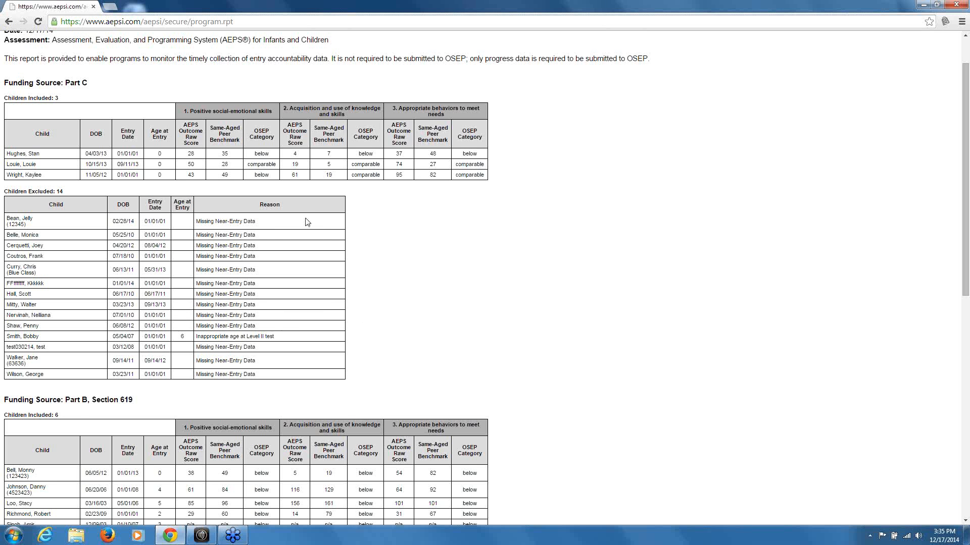
{"action": "scroll", "coordinate": [425, 282], "scroll_direction": "down", "scroll_amount": 1}
{"action": "scroll", "coordinate": [425, 282], "scroll_direction": "up", "scroll_amount": 2}
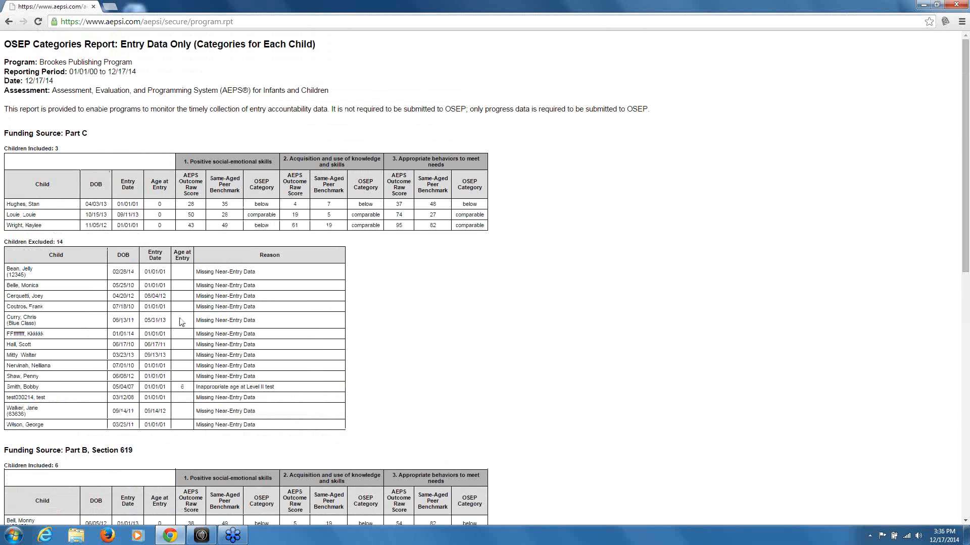
{"action": "left_click", "coordinate": [8, 24]}
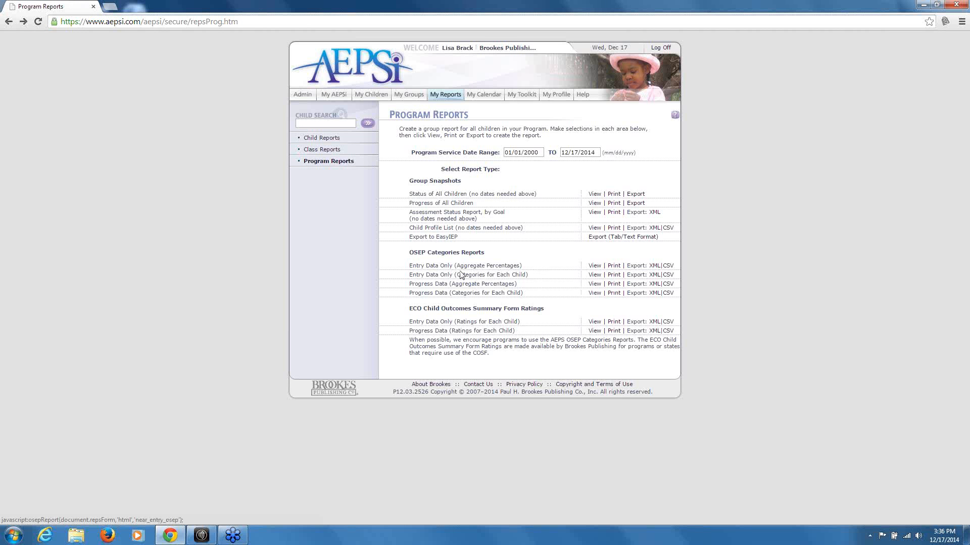
{"action": "left_click", "coordinate": [598, 285]}
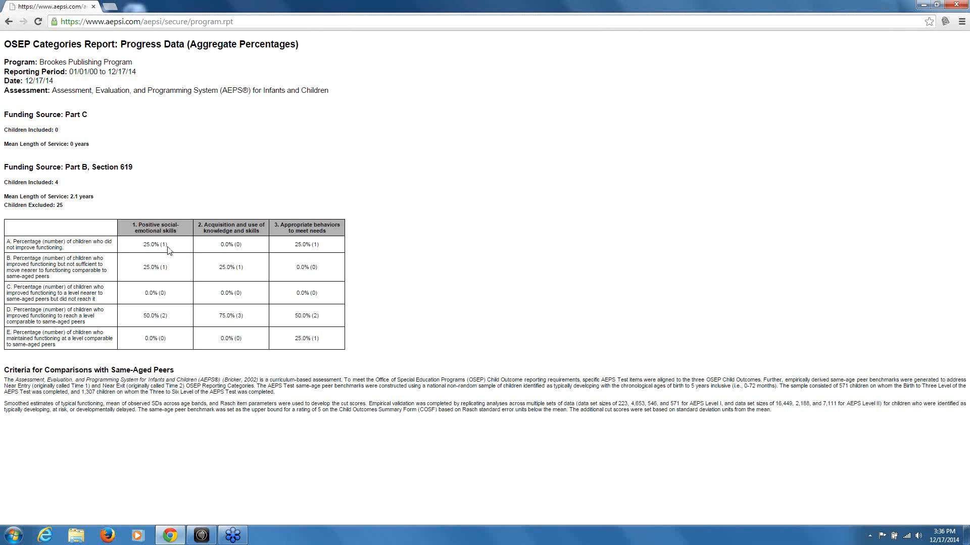
{"action": "left_click_drag", "start_coordinate": [168, 249], "coordinate": [164, 247]}
{"action": "left_click", "coordinate": [169, 247]}
{"action": "left_click", "coordinate": [8, 22]}
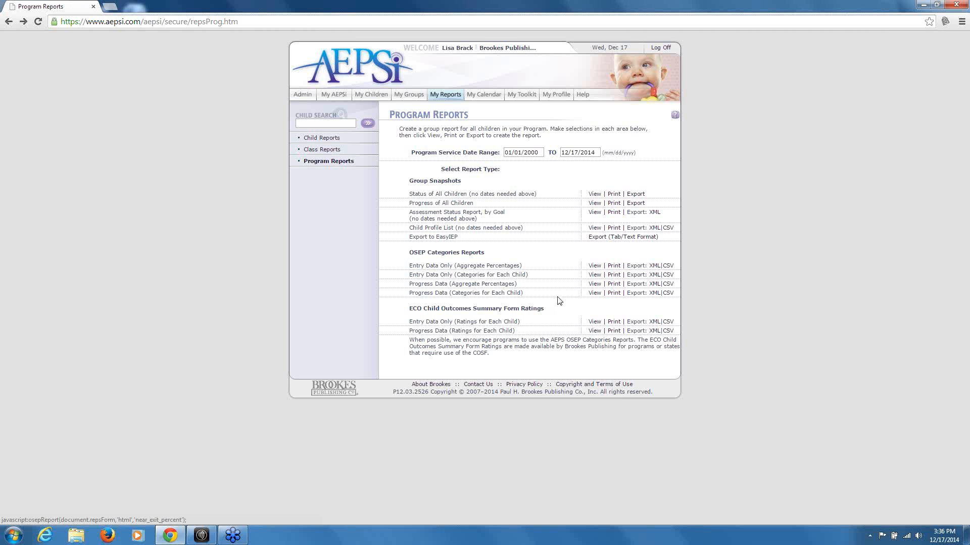
{"action": "left_click", "coordinate": [594, 294]}
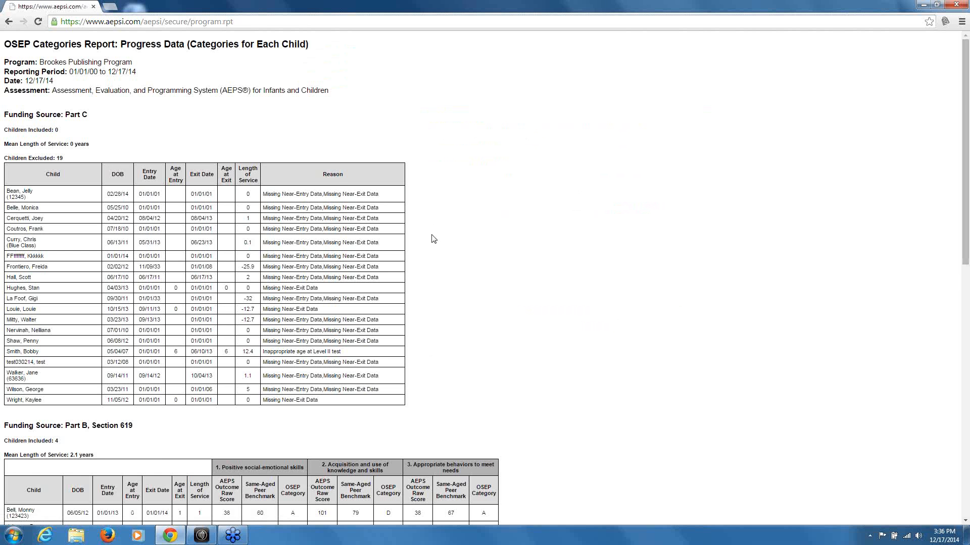
{"action": "scroll", "coordinate": [434, 237], "scroll_direction": "down", "scroll_amount": 2}
{"action": "scroll", "coordinate": [433, 238], "scroll_direction": "down", "scroll_amount": 1}
{"action": "scroll", "coordinate": [433, 239], "scroll_direction": "down", "scroll_amount": 1}
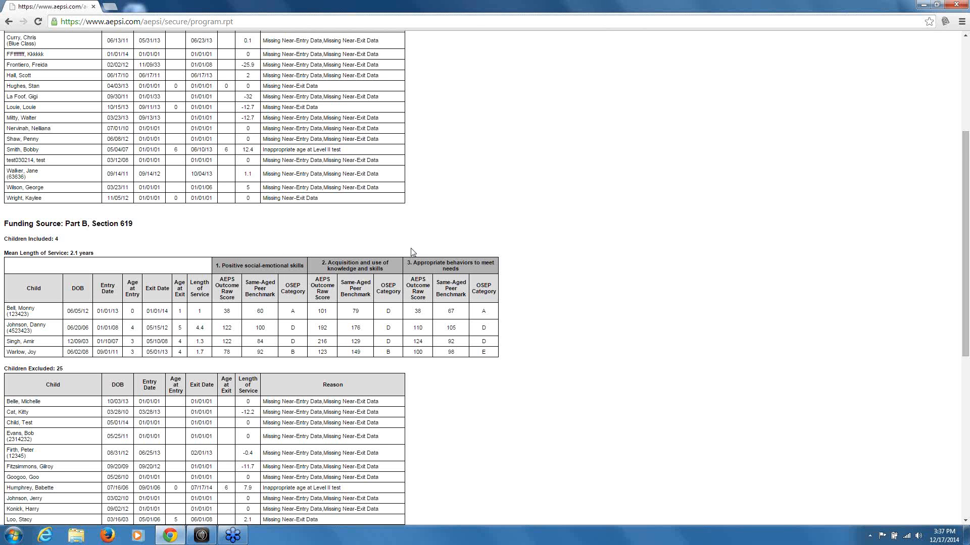
{"action": "scroll", "coordinate": [508, 243], "scroll_direction": "down", "scroll_amount": 3}
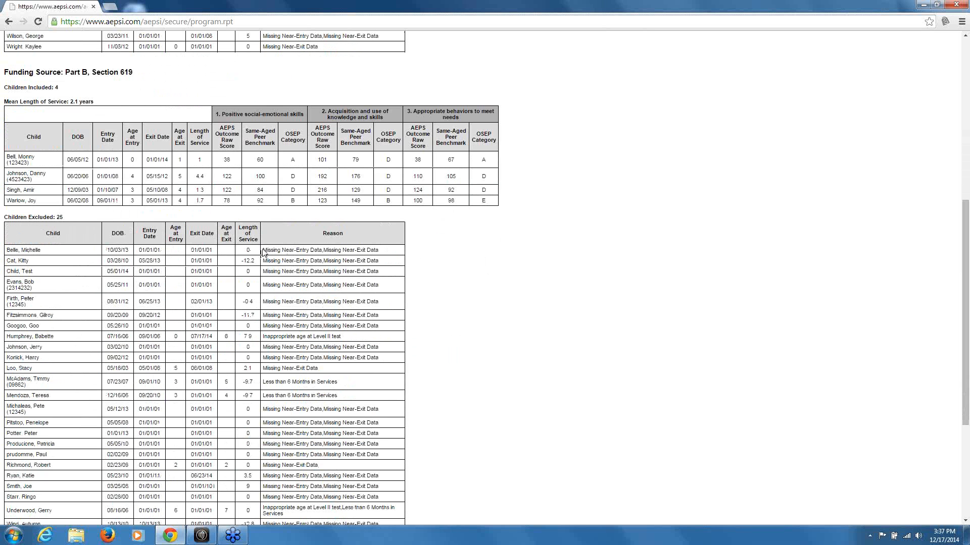
{"action": "left_click_drag", "start_coordinate": [264, 249], "coordinate": [387, 256]}
{"action": "left_click", "coordinate": [387, 256]}
{"action": "scroll", "coordinate": [392, 285], "scroll_direction": "down", "scroll_amount": 1}
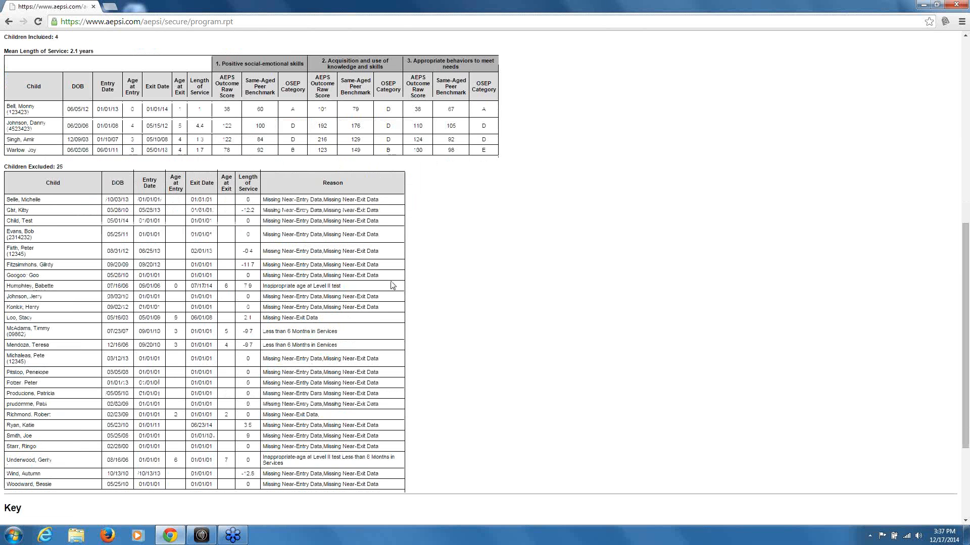
{"action": "left_click_drag", "start_coordinate": [353, 335], "coordinate": [267, 332]}
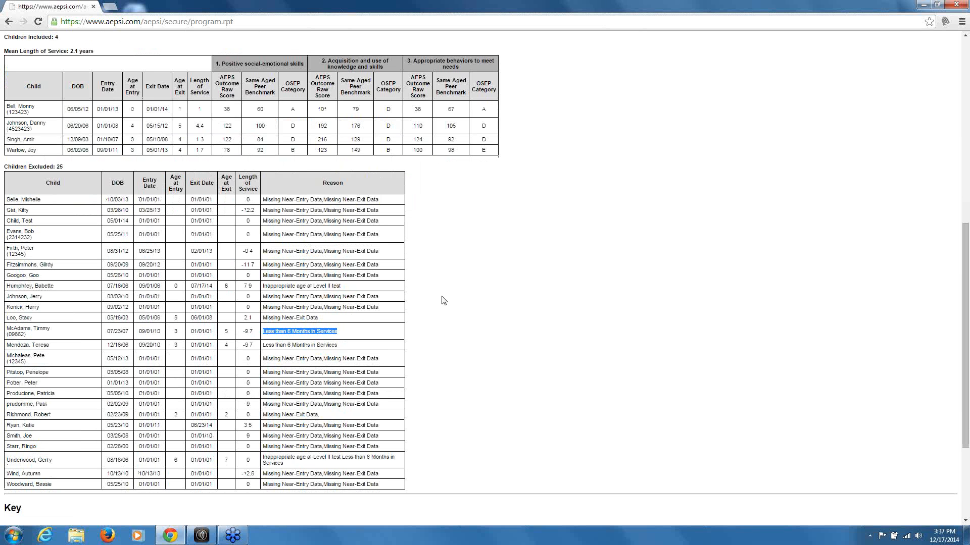
{"action": "left_click", "coordinate": [9, 22]}
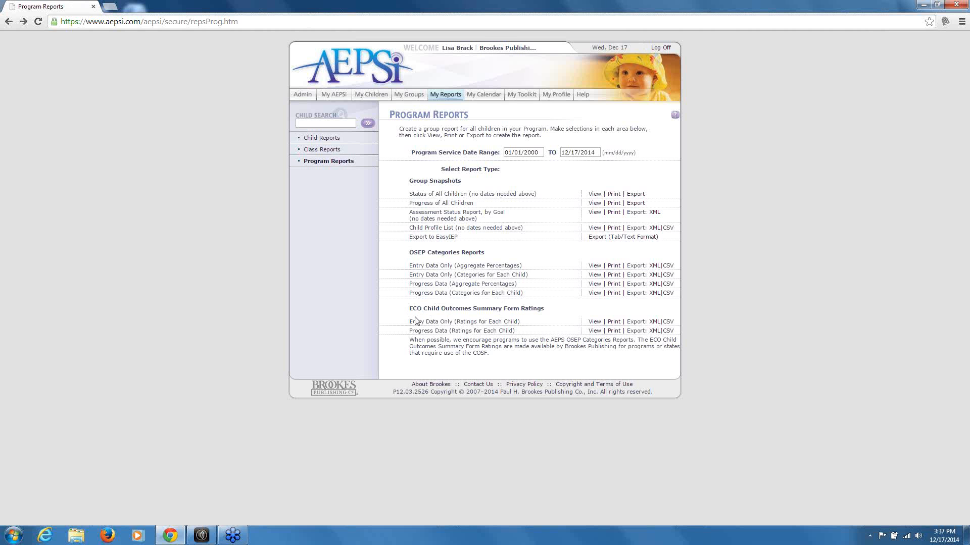
{"action": "left_click", "coordinate": [594, 323]}
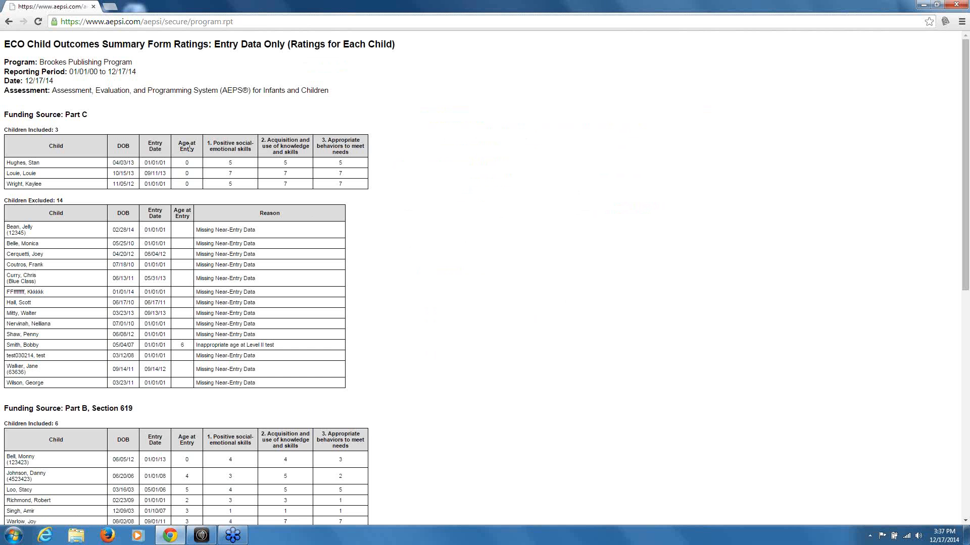
{"action": "scroll", "coordinate": [521, 249], "scroll_direction": "down", "scroll_amount": 7}
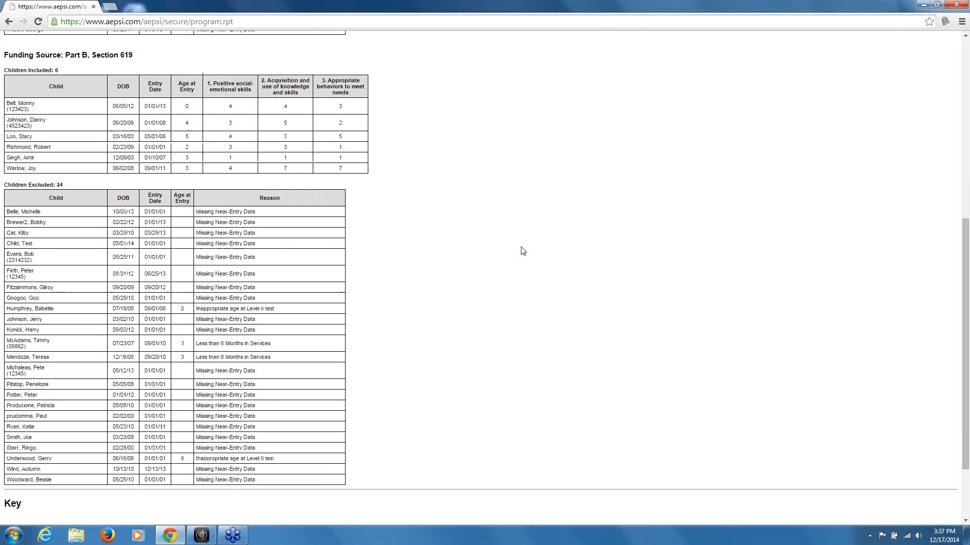
{"action": "scroll", "coordinate": [523, 251], "scroll_direction": "down", "scroll_amount": 2}
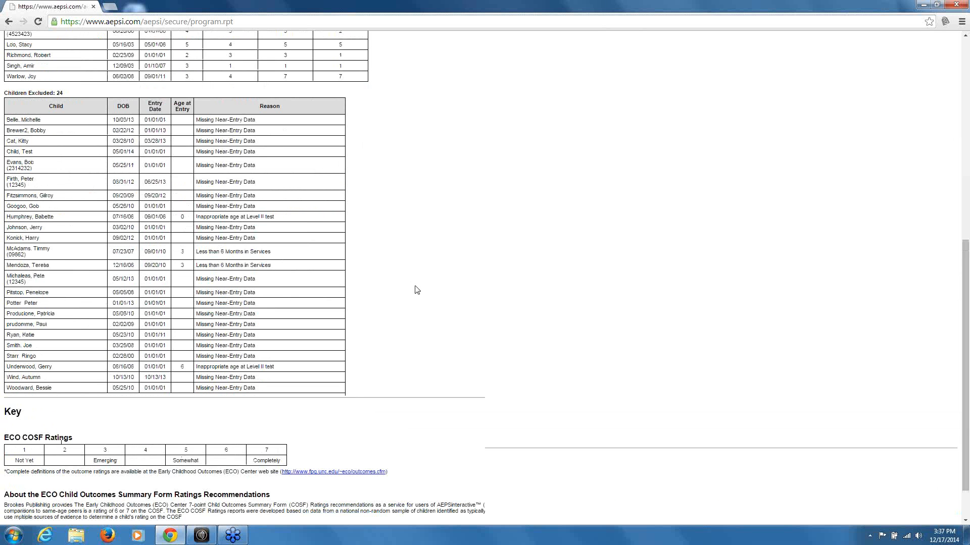
{"action": "scroll", "coordinate": [416, 290], "scroll_direction": "up", "scroll_amount": 10}
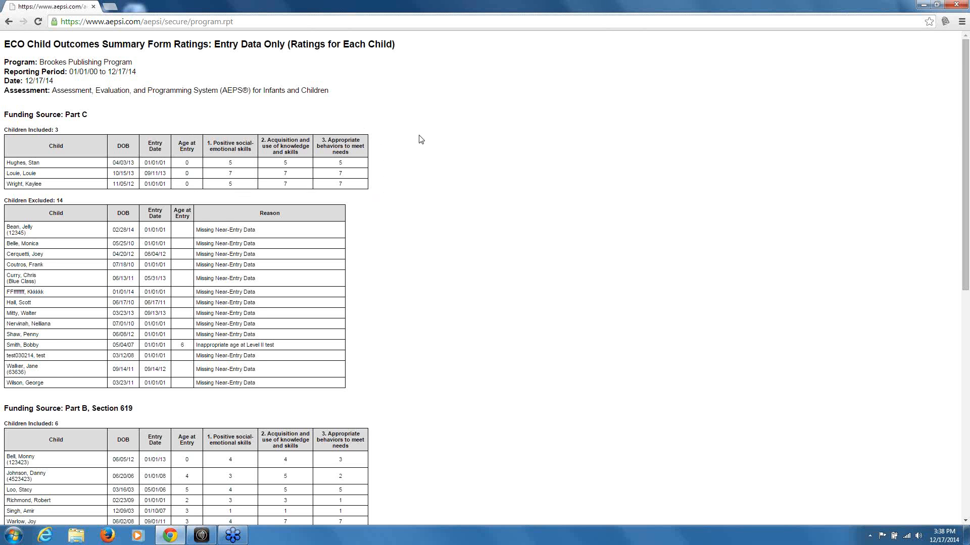
{"action": "scroll", "coordinate": [420, 139], "scroll_direction": "down", "scroll_amount": 1}
{"action": "scroll", "coordinate": [420, 139], "scroll_direction": "up", "scroll_amount": 1}
{"action": "left_click", "coordinate": [8, 21]}
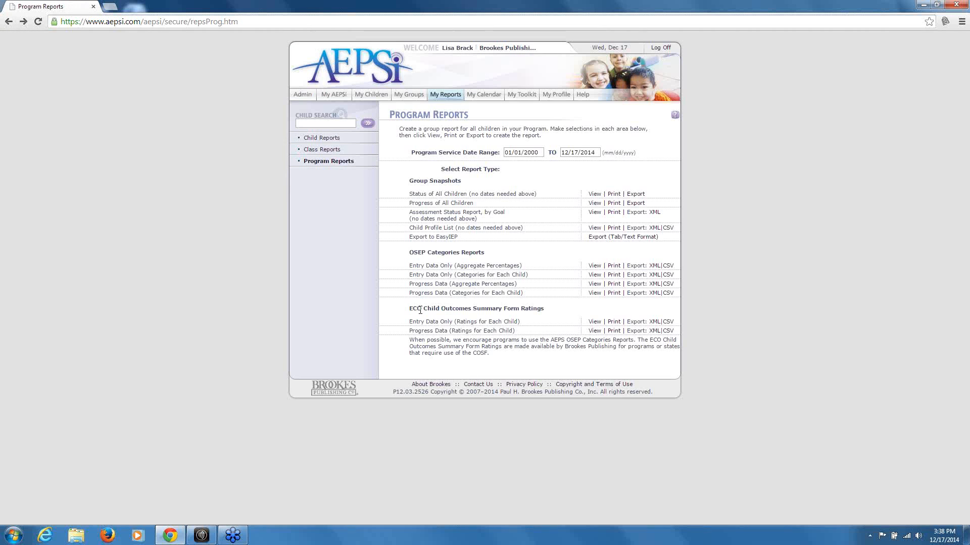
{"action": "left_click", "coordinate": [594, 331]}
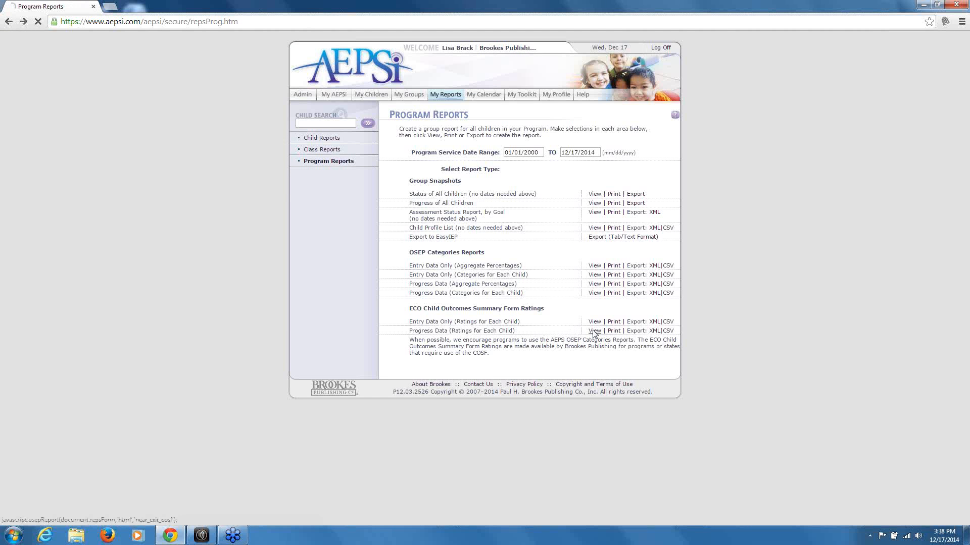
{"action": "scroll", "coordinate": [493, 129], "scroll_direction": "down", "scroll_amount": 2}
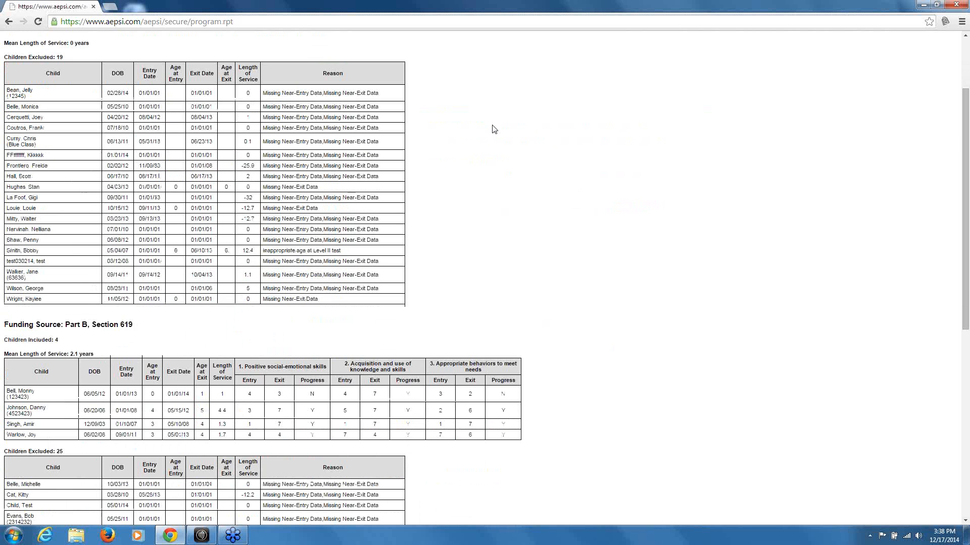
{"action": "scroll", "coordinate": [494, 130], "scroll_direction": "down", "scroll_amount": 1}
{"action": "scroll", "coordinate": [494, 129], "scroll_direction": "down", "scroll_amount": 2}
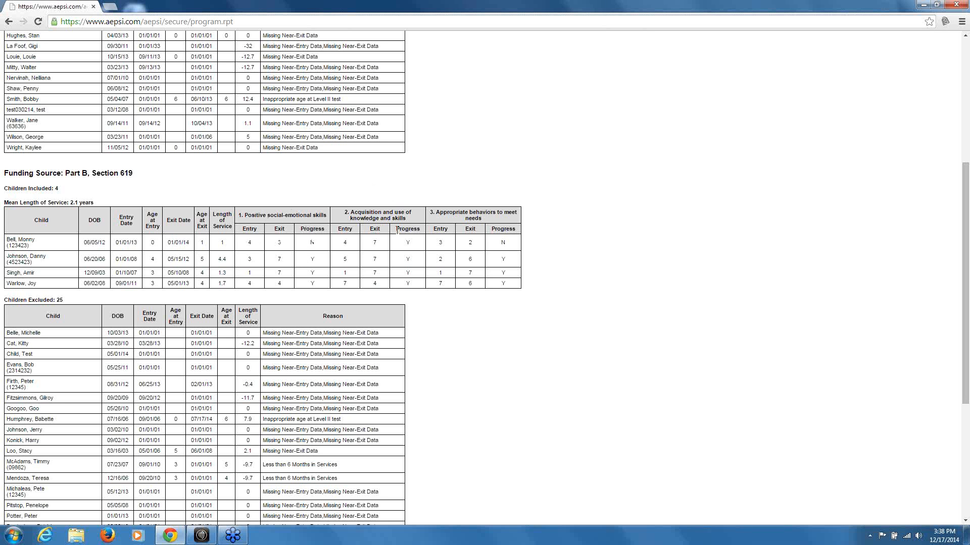
{"action": "scroll", "coordinate": [603, 202], "scroll_direction": "up", "scroll_amount": 5}
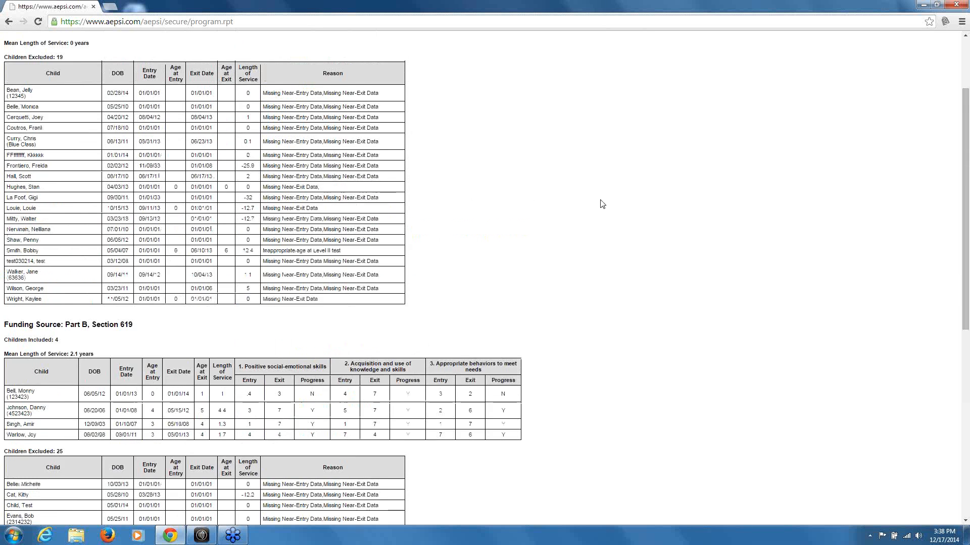
{"action": "left_click", "coordinate": [9, 21]}
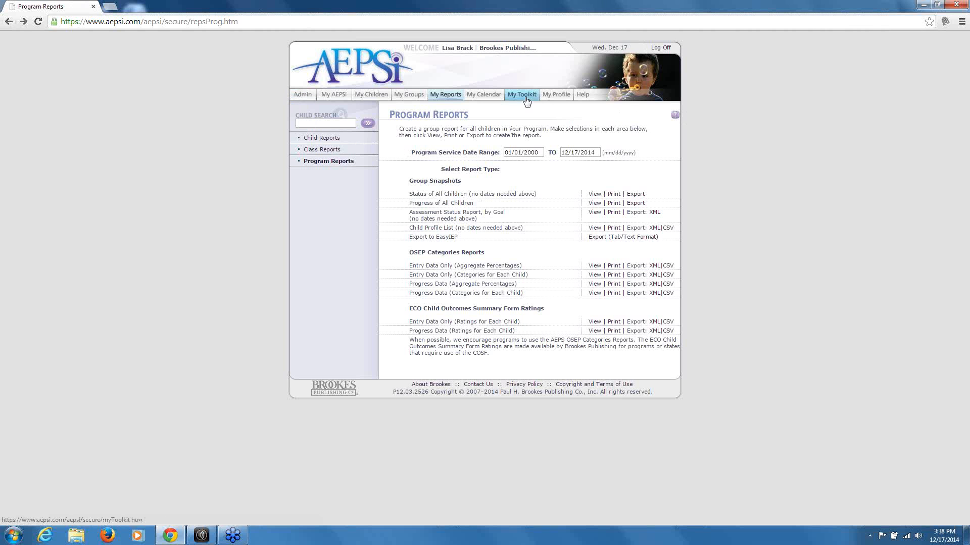
{"action": "left_click", "coordinate": [674, 116]}
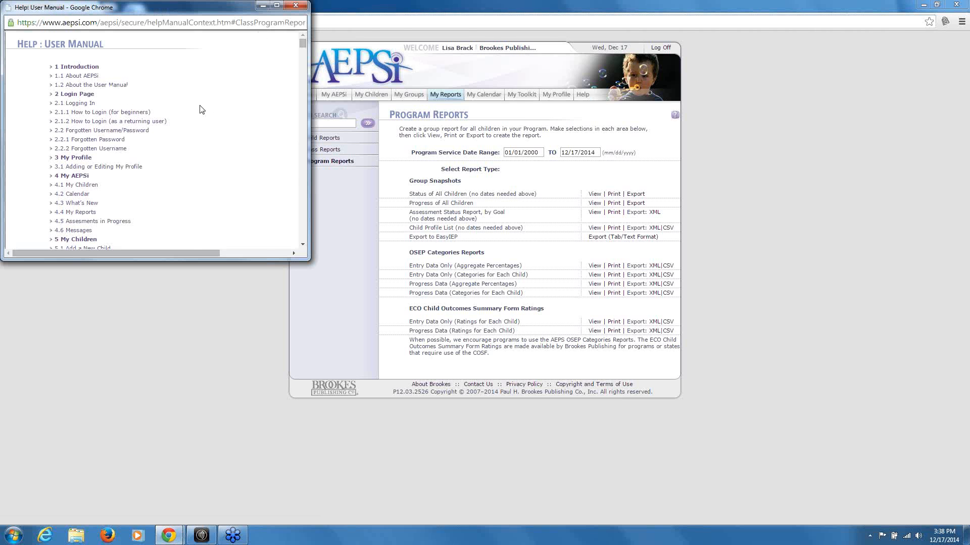
{"action": "left_click", "coordinate": [296, 5]}
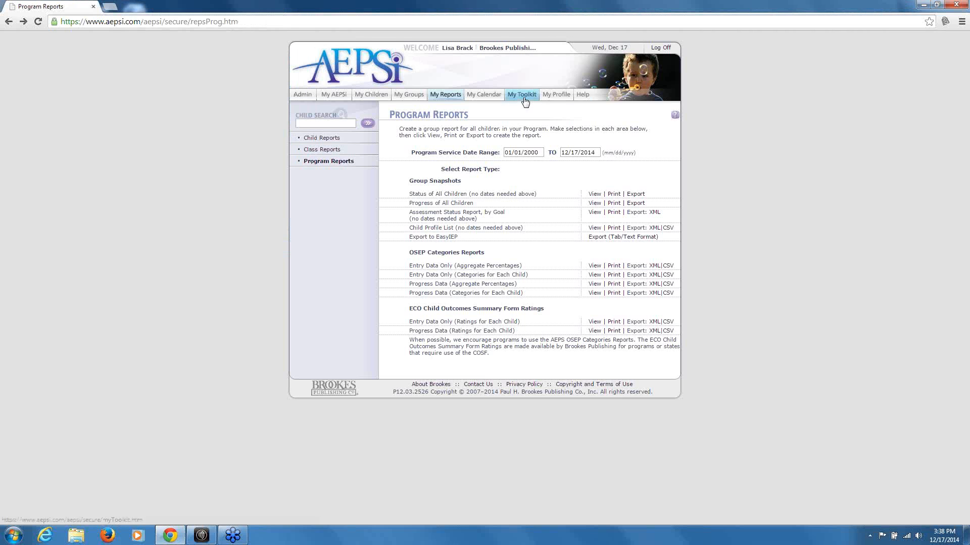
Browse the Help Tutorials list under Help, then move on to the My Toolkit page
{"action": "left_click", "coordinate": [585, 96]}
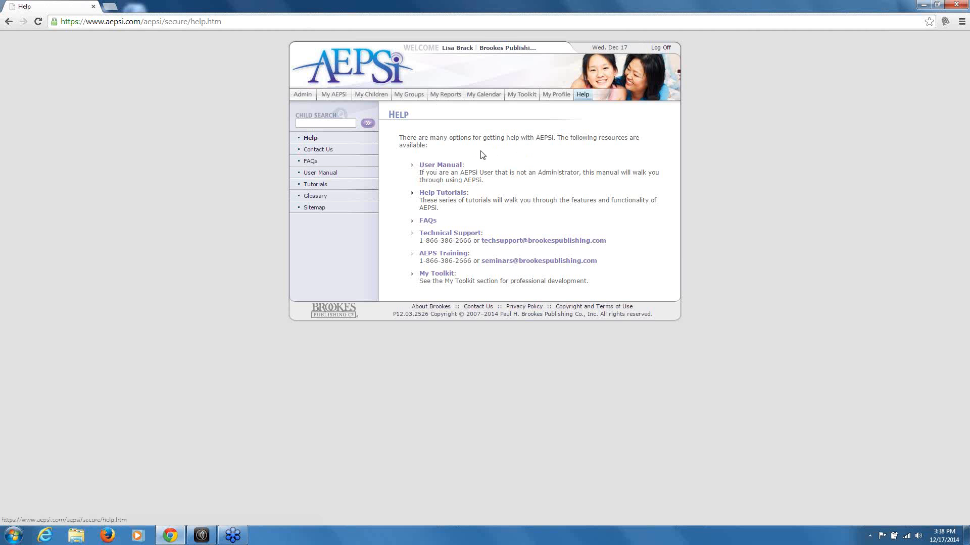
{"action": "left_click", "coordinate": [455, 194]}
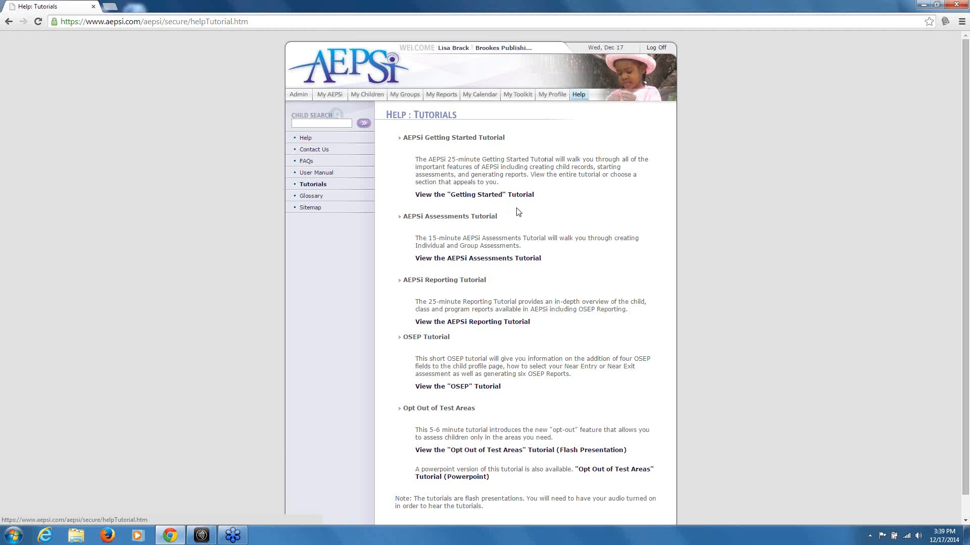
{"action": "scroll", "coordinate": [505, 212], "scroll_direction": "down", "scroll_amount": 1}
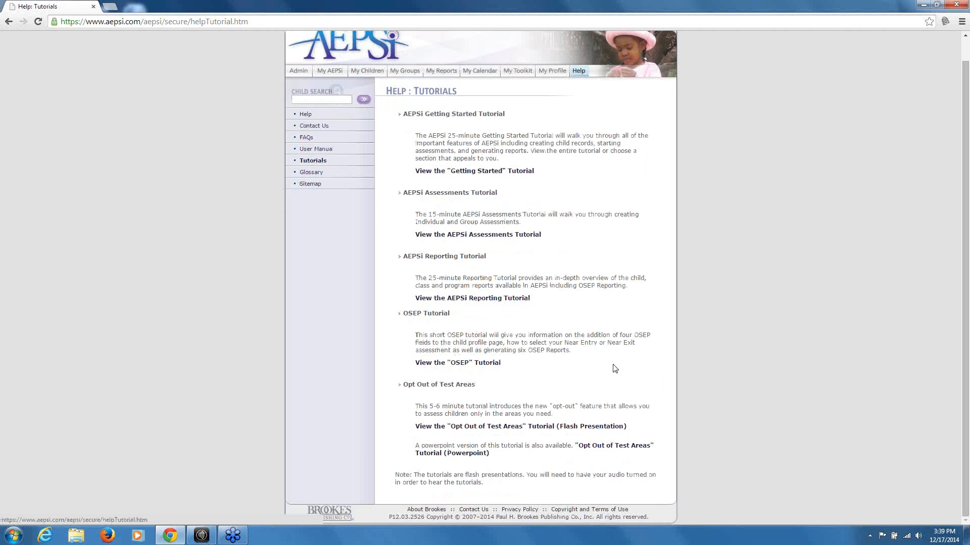
{"action": "scroll", "coordinate": [615, 369], "scroll_direction": "up", "scroll_amount": 1}
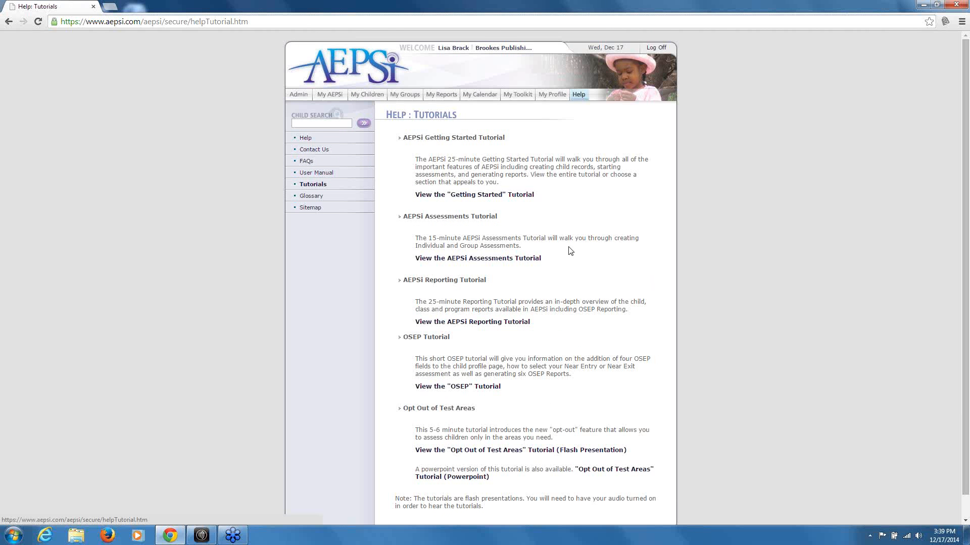
{"action": "scroll", "coordinate": [570, 251], "scroll_direction": "down", "scroll_amount": 1}
{"action": "left_click", "coordinate": [515, 70]}
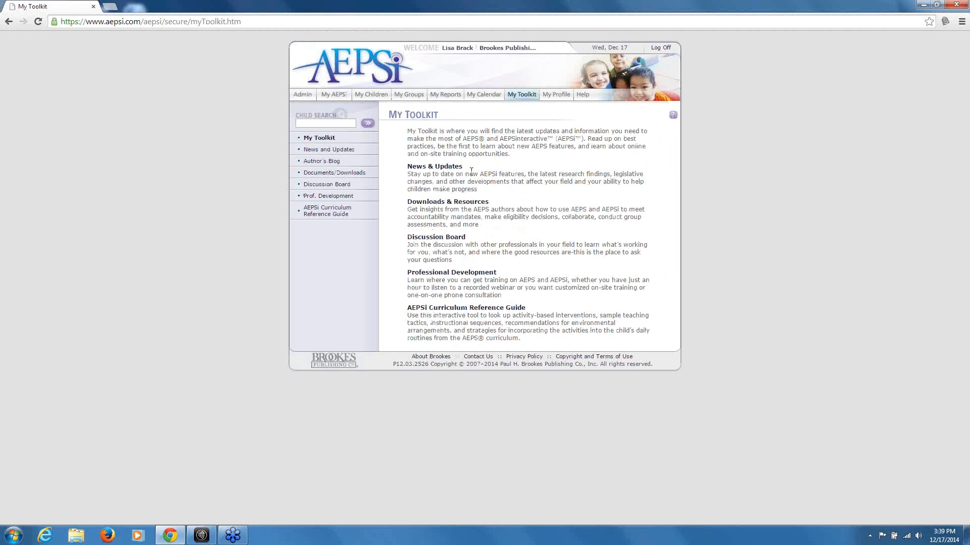
Open the Documents/Downloads list in My Toolkit and scroll down through it
{"action": "left_click", "coordinate": [334, 173]}
{"action": "scroll", "coordinate": [534, 218], "scroll_direction": "down", "scroll_amount": 9}
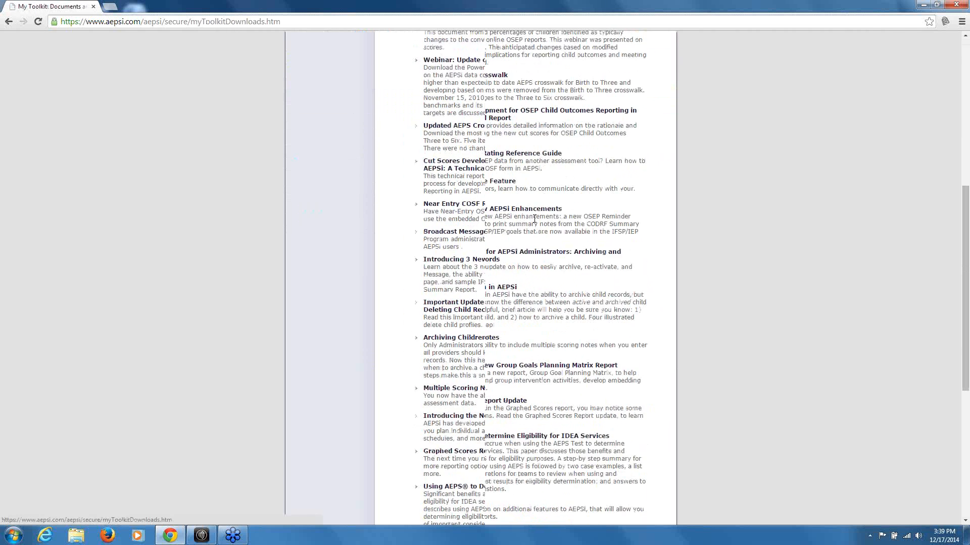
{"action": "scroll", "coordinate": [535, 218], "scroll_direction": "down", "scroll_amount": 4}
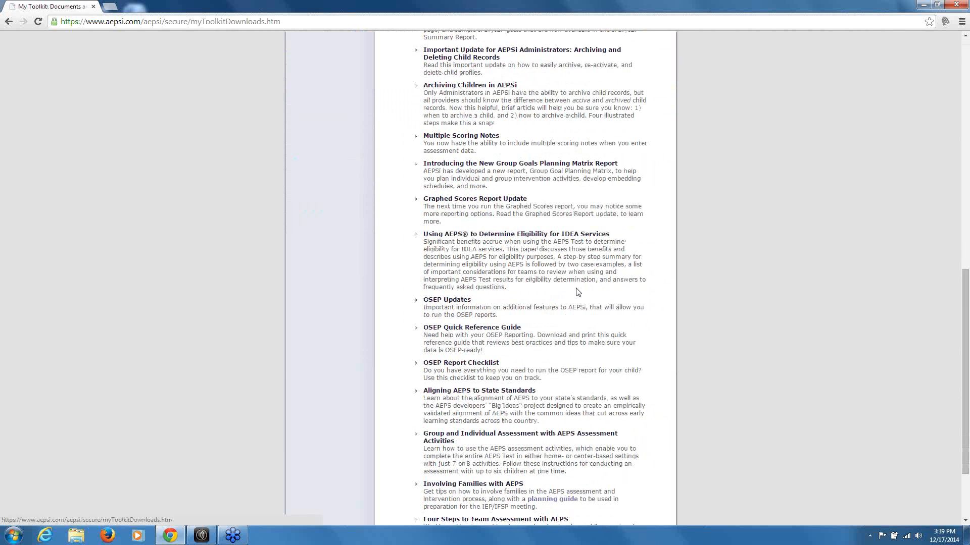
View the OSEP Quick Reference Guide PDF, highlighting its Missing Near-Entry Data heading, then close it
{"action": "left_click", "coordinate": [489, 329]}
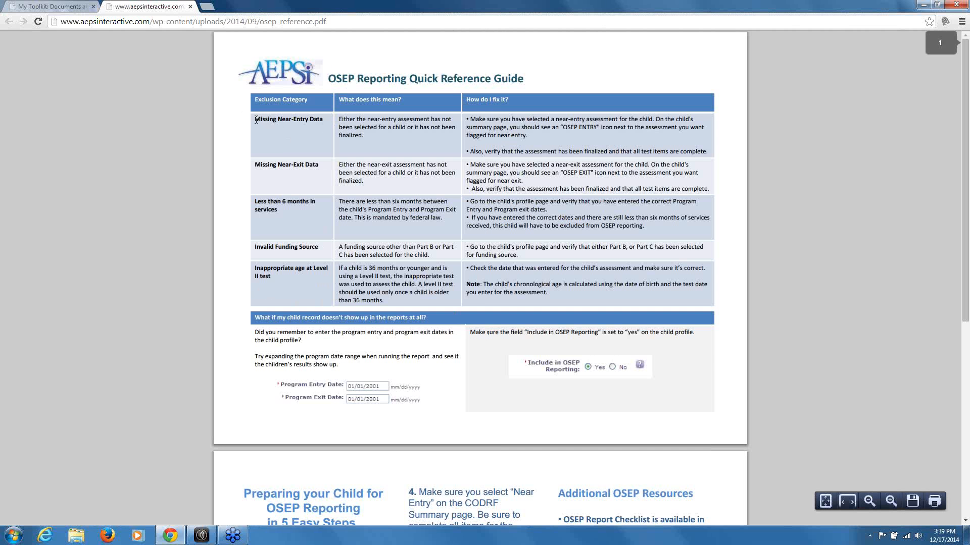
{"action": "left_click_drag", "start_coordinate": [256, 120], "coordinate": [326, 120]}
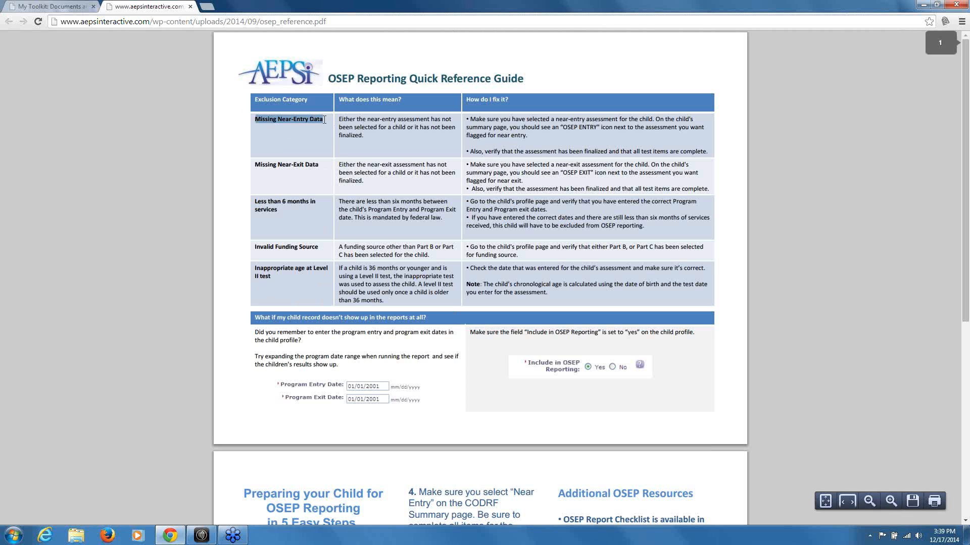
{"action": "left_click", "coordinate": [287, 136]}
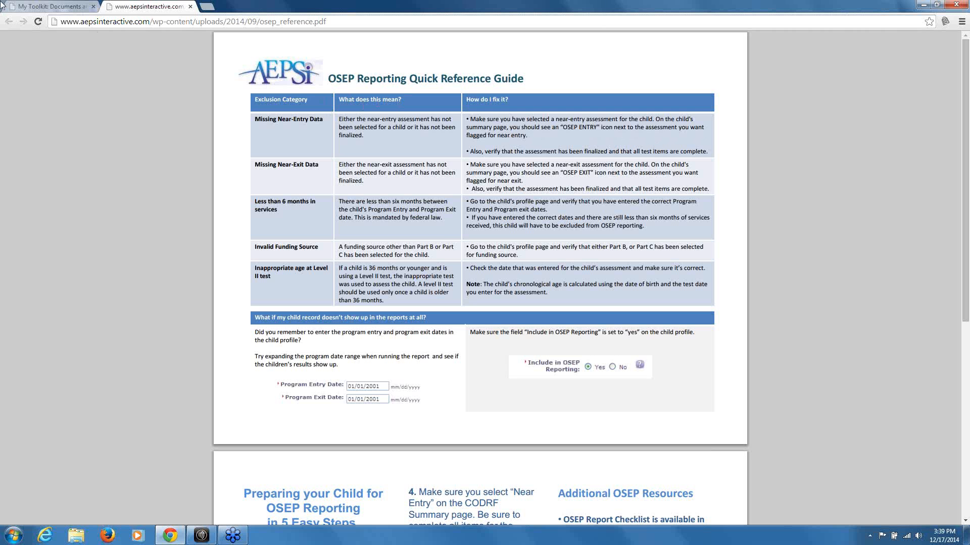
{"action": "left_click", "coordinate": [191, 6]}
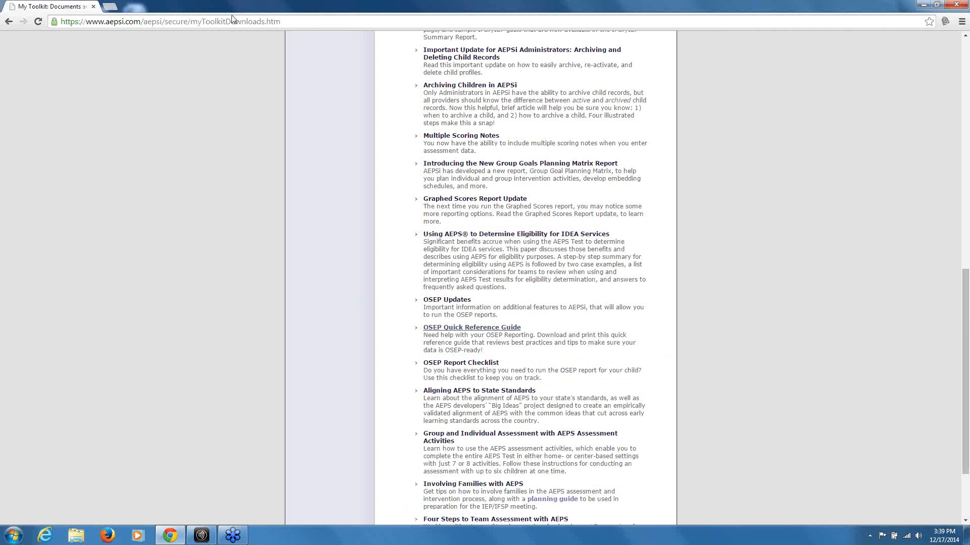
{"action": "scroll", "coordinate": [399, 111], "scroll_direction": "up", "scroll_amount": 10}
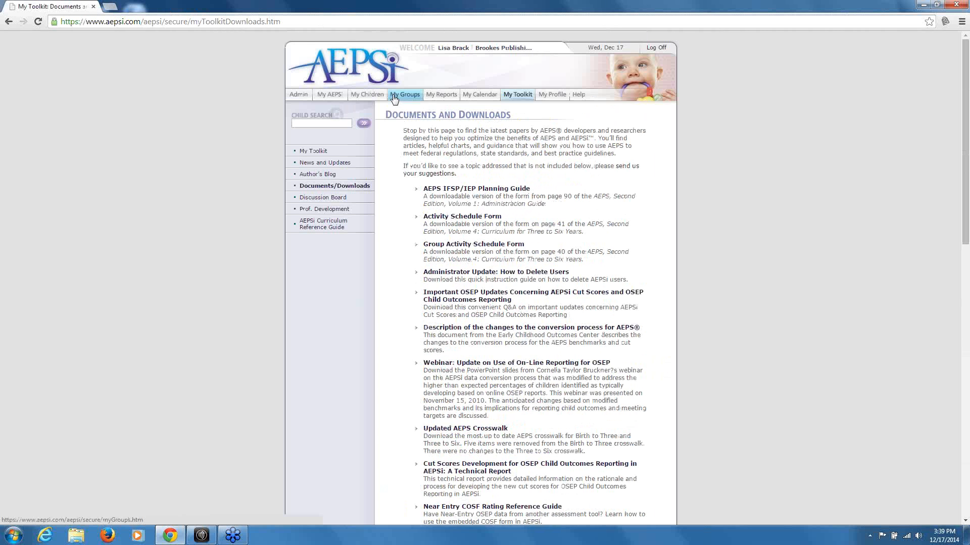
Open the first child's summary from My Children and view its test CODRF
{"action": "left_click", "coordinate": [374, 96]}
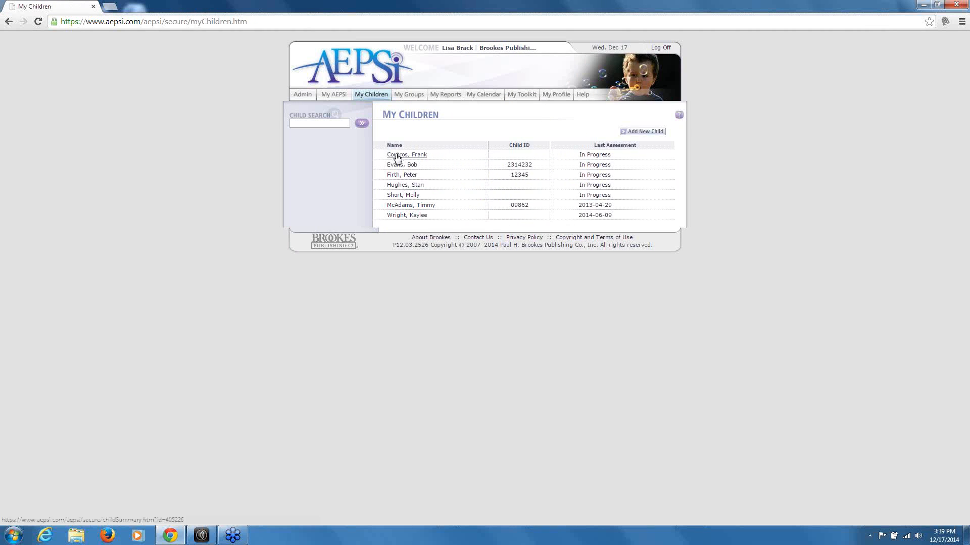
{"action": "left_click", "coordinate": [397, 156]}
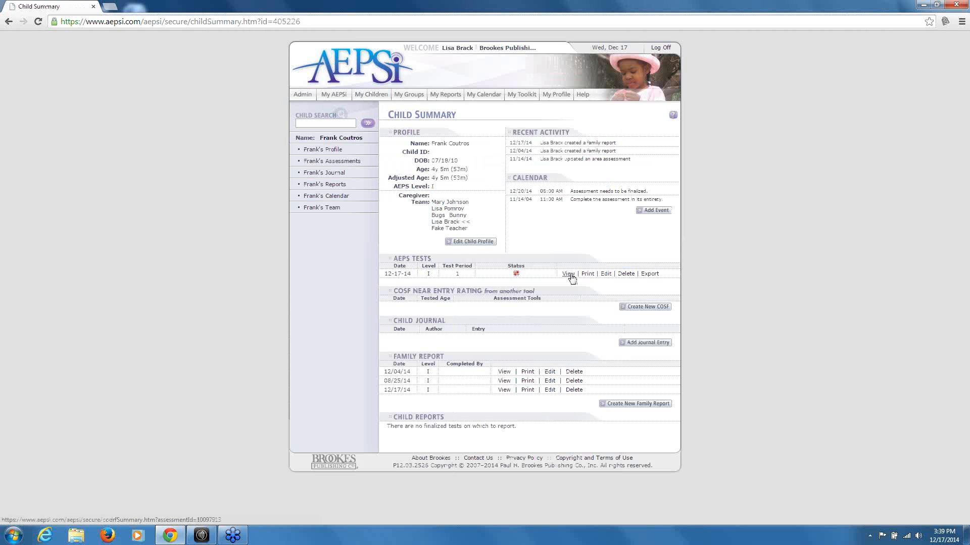
{"action": "left_click", "coordinate": [569, 275]}
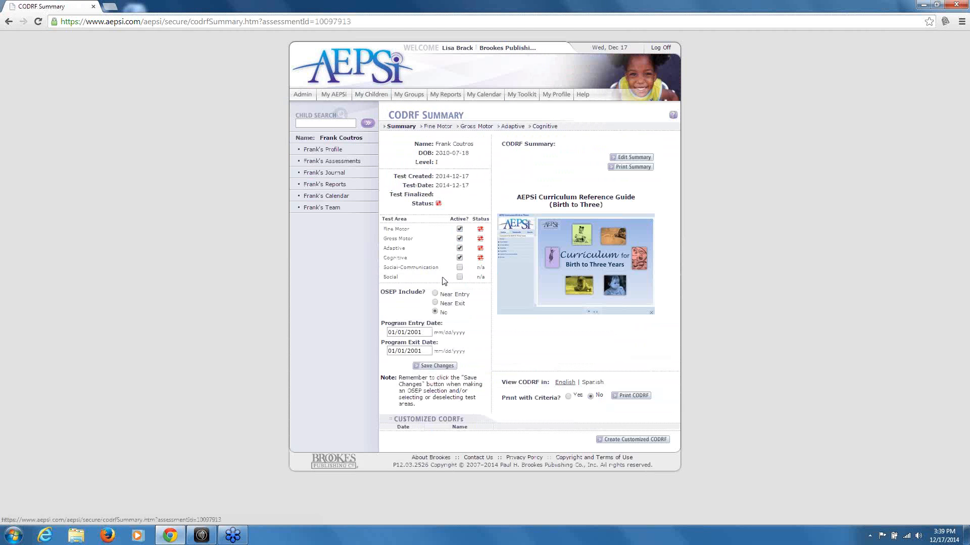
Activate Social-Communication and Social areas, set OSEP Include to Near Entry, save, then return to My Toolkit
{"action": "left_click", "coordinate": [435, 294]}
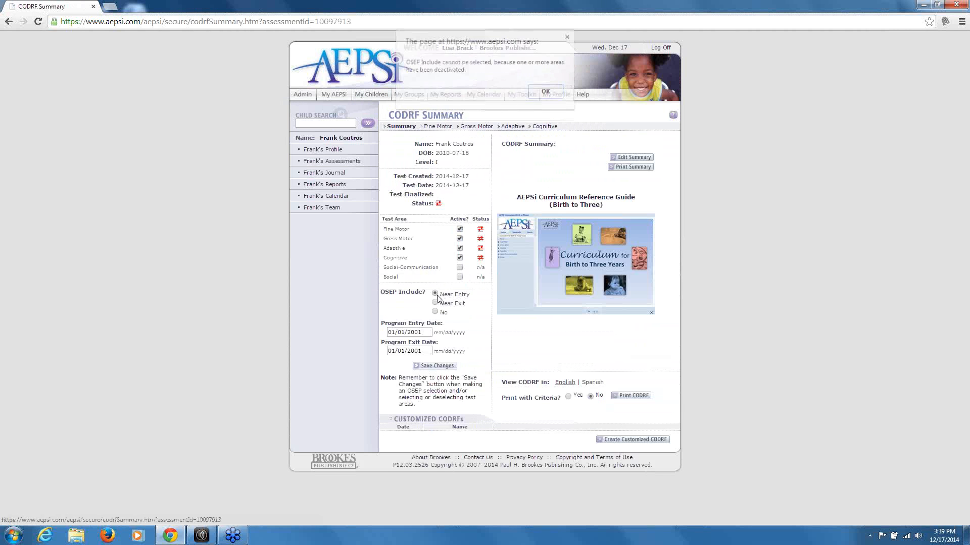
{"action": "left_click", "coordinate": [546, 93]}
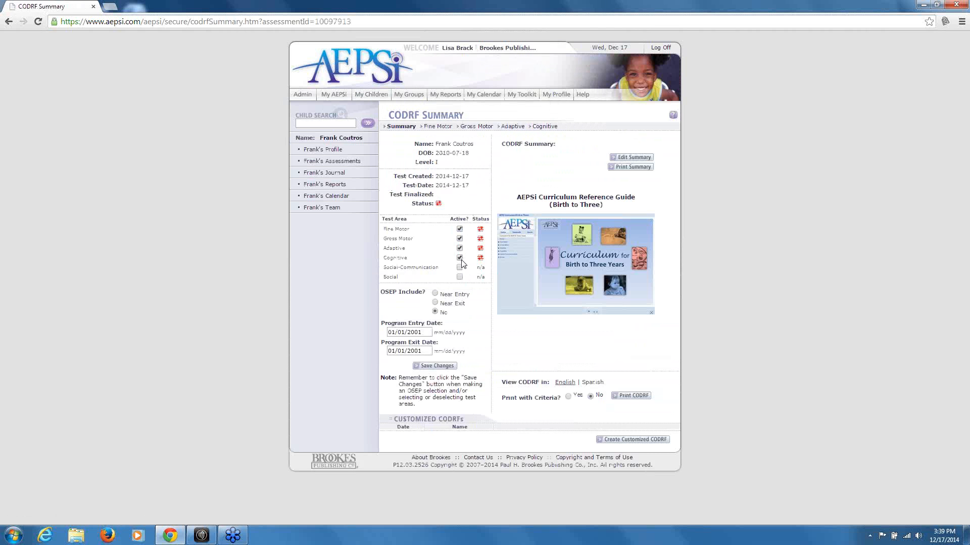
{"action": "left_click", "coordinate": [459, 267]}
{"action": "left_click", "coordinate": [459, 277]}
{"action": "left_click", "coordinate": [434, 293]}
{"action": "left_click", "coordinate": [435, 365]}
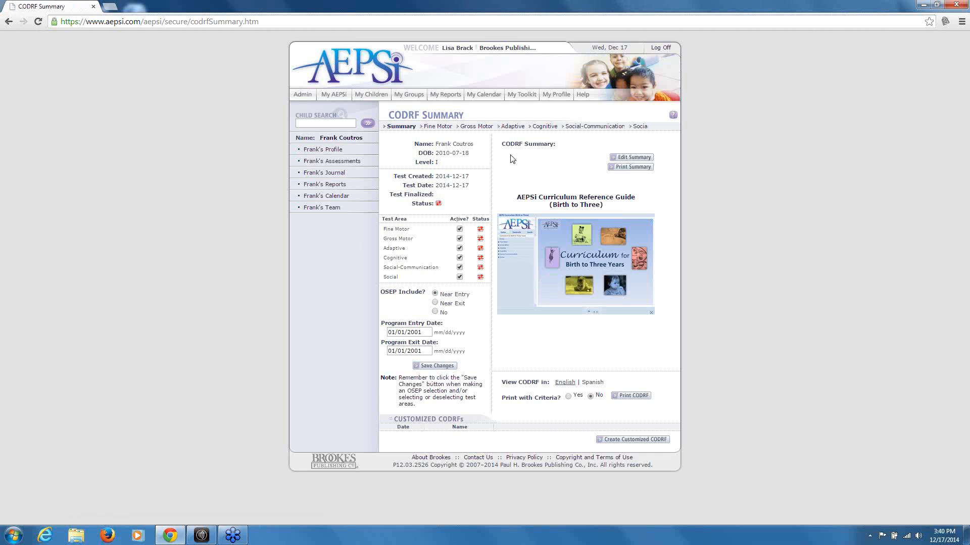
{"action": "left_click", "coordinate": [528, 99]}
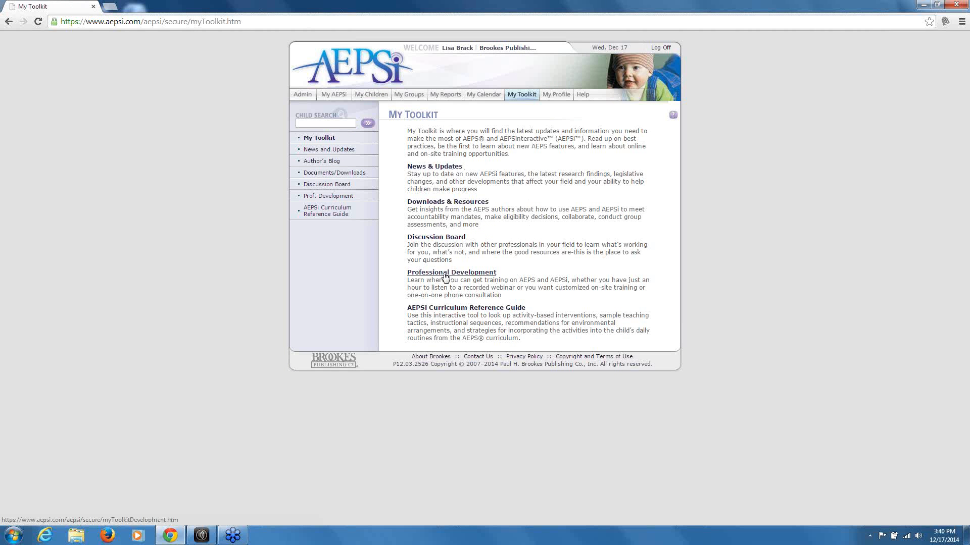
Visit the Discussion Board, then the My Profile form, then the Help page
{"action": "left_click", "coordinate": [440, 238]}
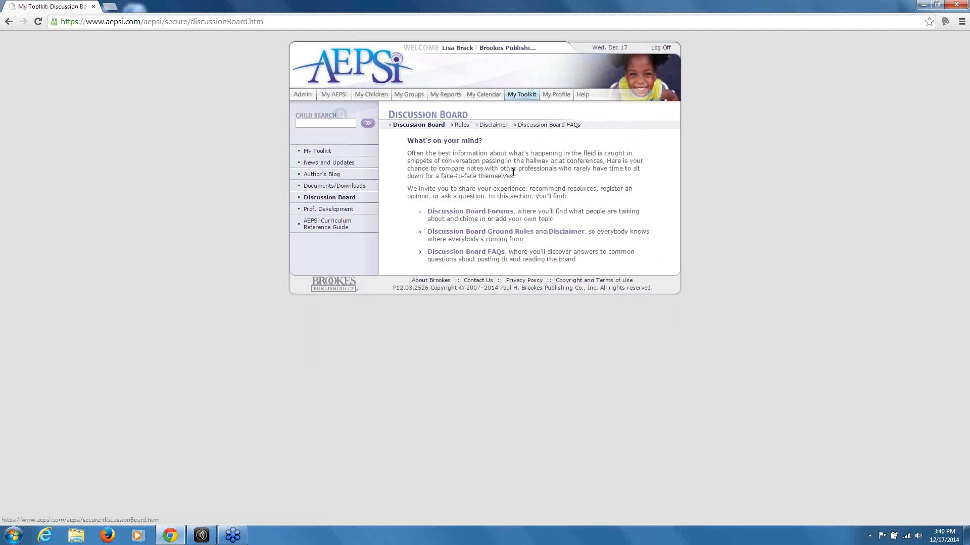
{"action": "left_click", "coordinate": [536, 93]}
{"action": "left_click", "coordinate": [543, 95]}
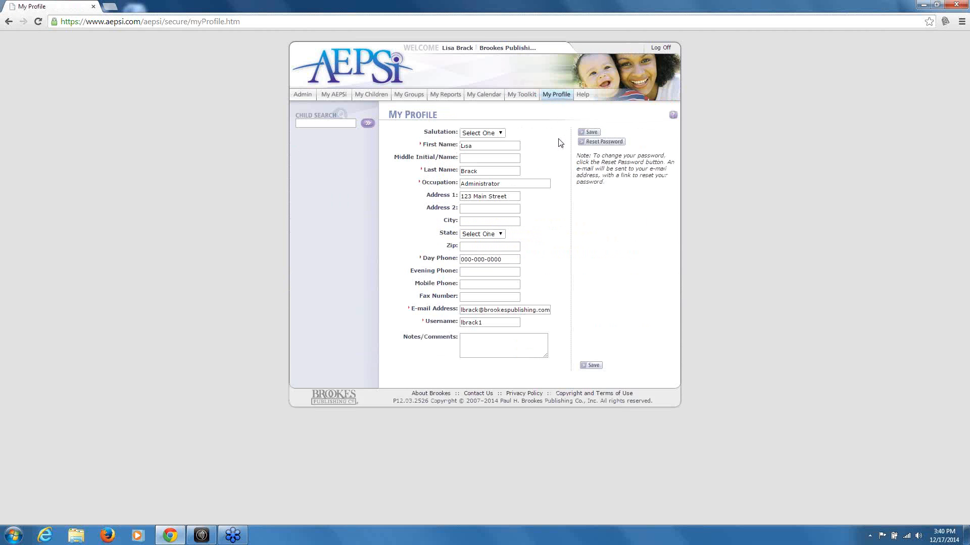
{"action": "left_click", "coordinate": [586, 99]}
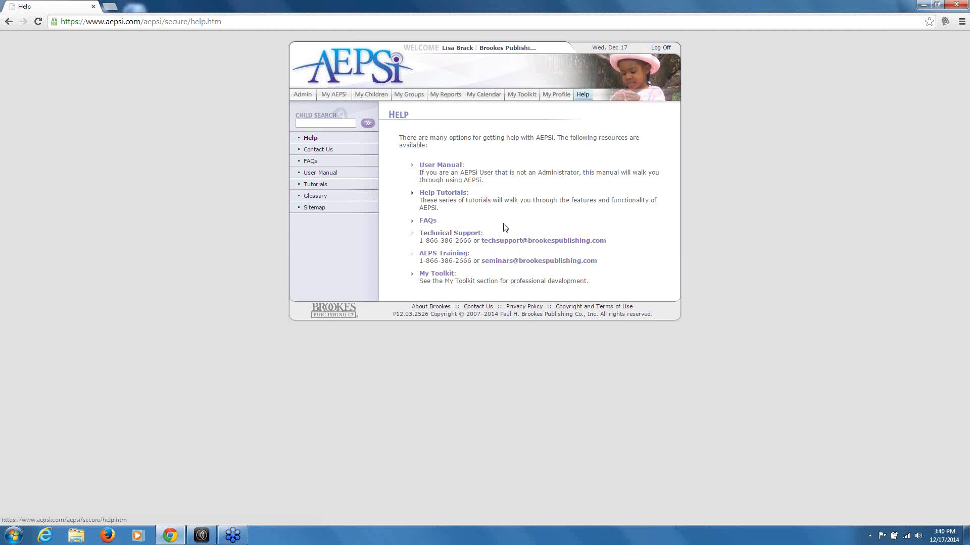
Open Program Administration, return to Help, then reopen the Admin area
{"action": "left_click", "coordinate": [303, 94]}
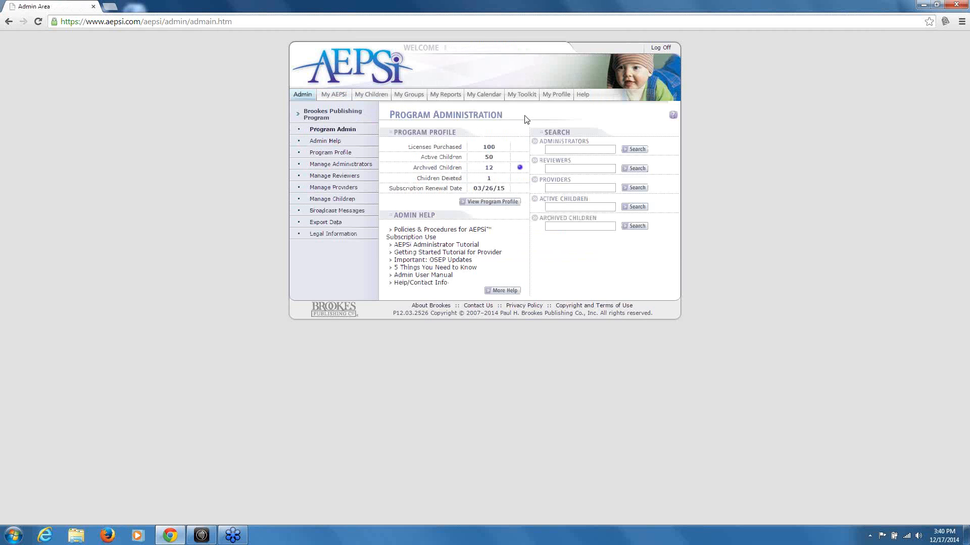
{"action": "left_click", "coordinate": [588, 96]}
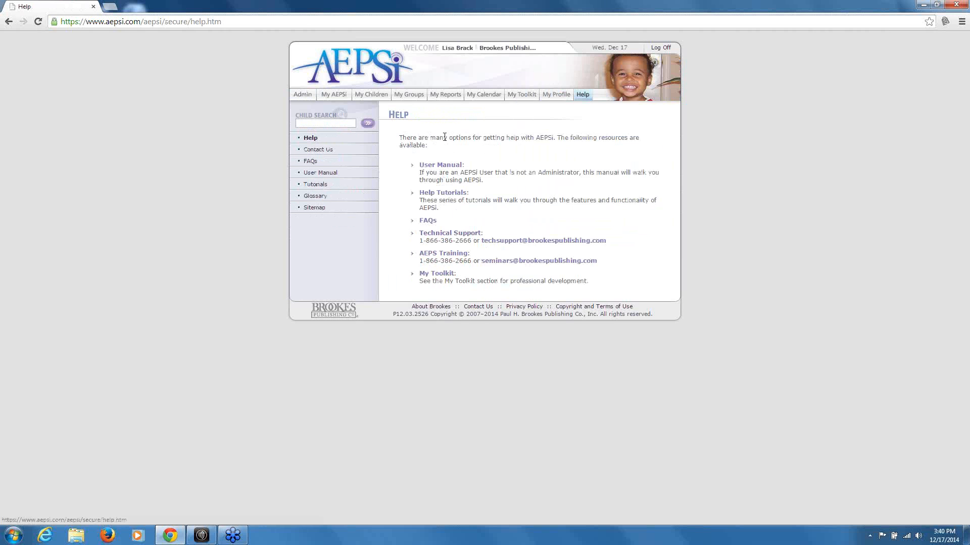
{"action": "left_click", "coordinate": [300, 95]}
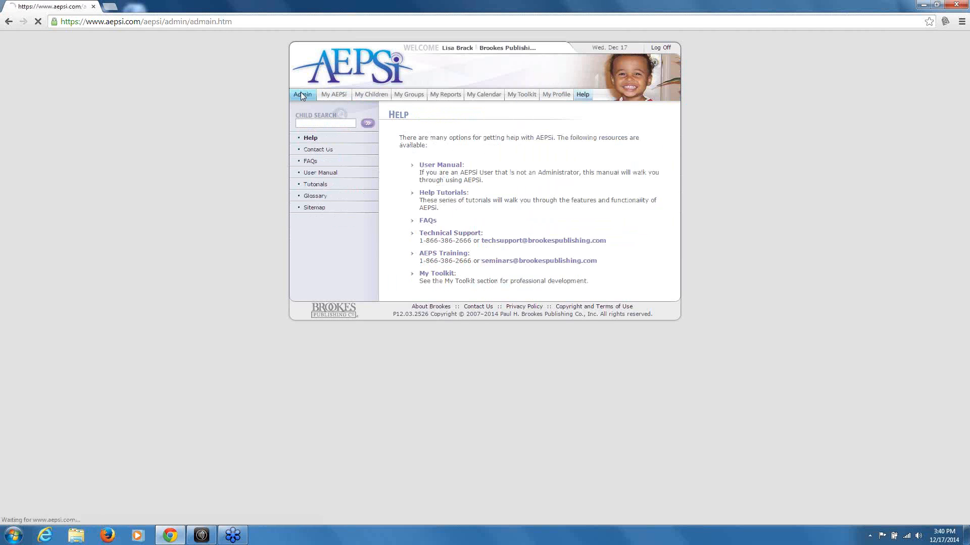